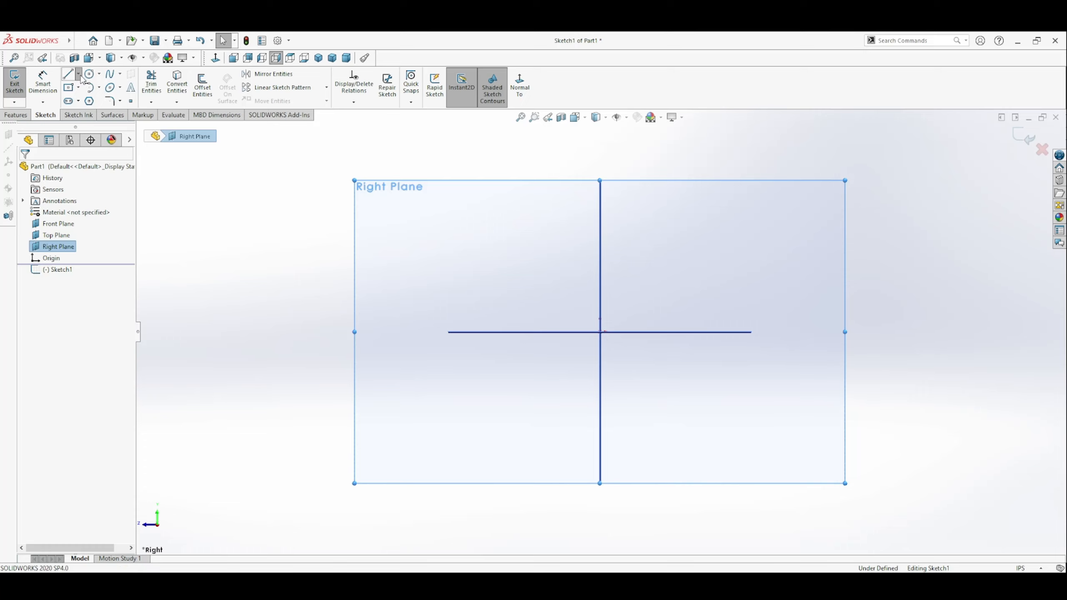
Step: Sketch a horizontal centerline about 3.64 in long through the origin on the Right Plane
{"action": "left_click", "coordinate": [83, 105]}
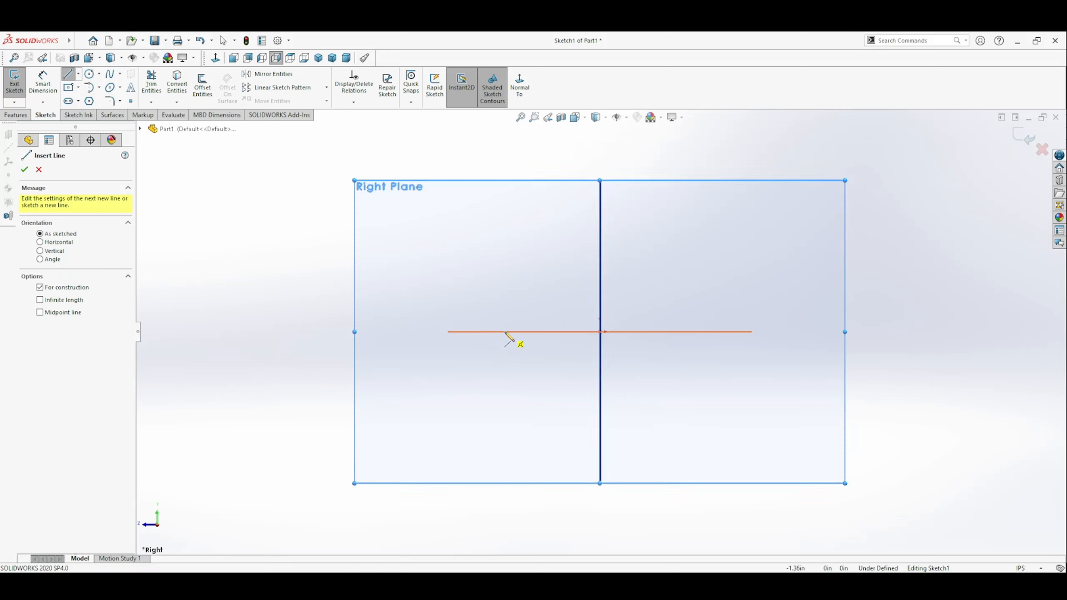
{"action": "left_click", "coordinate": [478, 333]}
{"action": "left_click", "coordinate": [733, 333]}
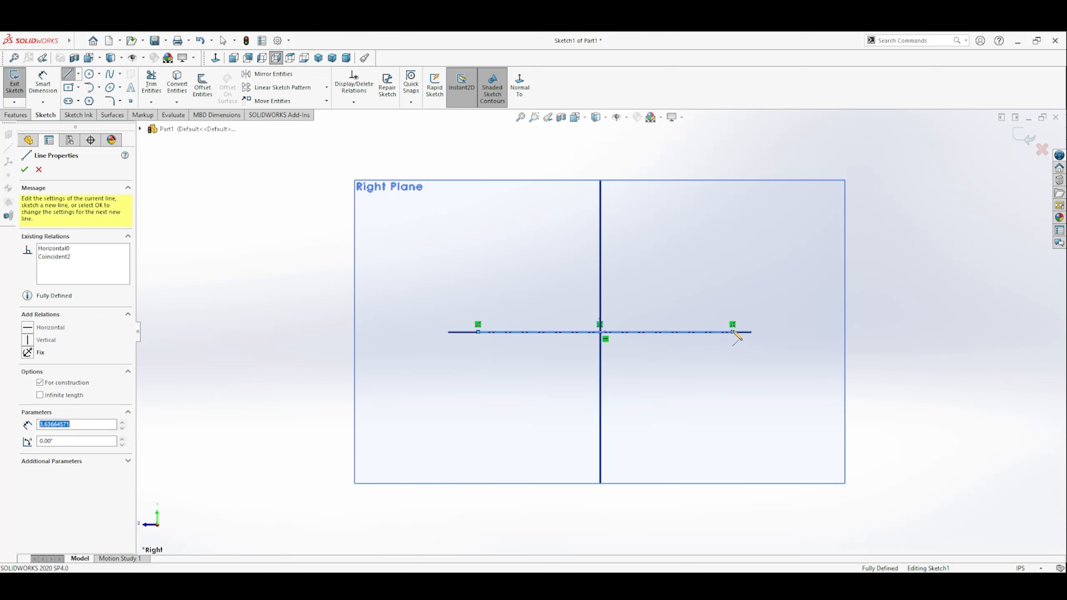
{"action": "key", "text": "Escape"}
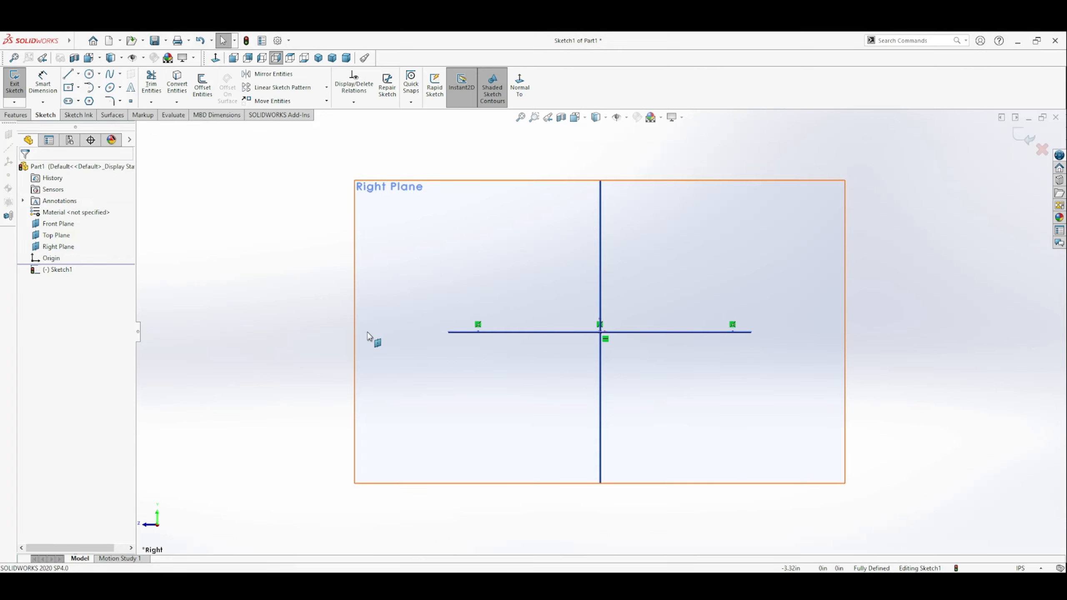
Step: Sketch a long horizontal base line above the centerline, a vertical end line about 0.42 in high and a 0.24 in line running back inward
{"action": "left_click", "coordinate": [68, 74]}
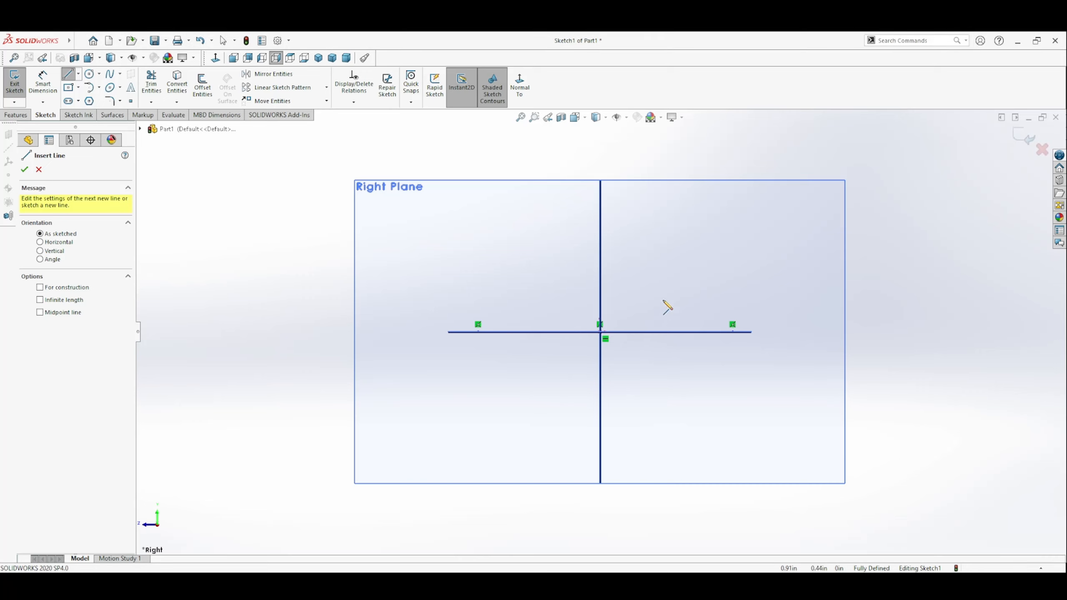
{"action": "left_click", "coordinate": [490, 289]}
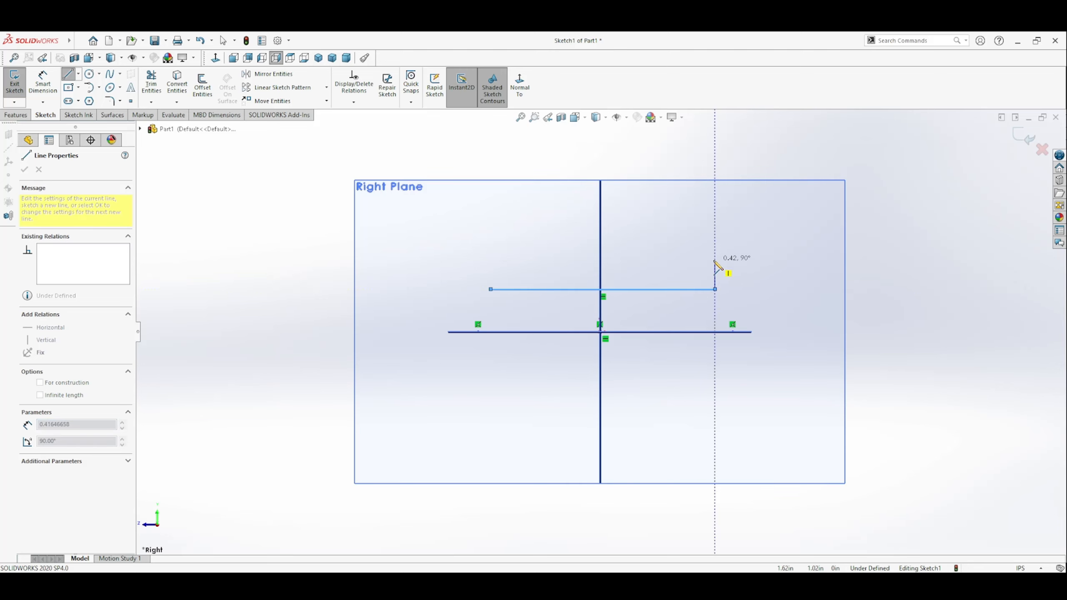
{"action": "left_click", "coordinate": [714, 290]}
{"action": "left_click", "coordinate": [697, 261]}
{"action": "double_click", "coordinate": [699, 260]}
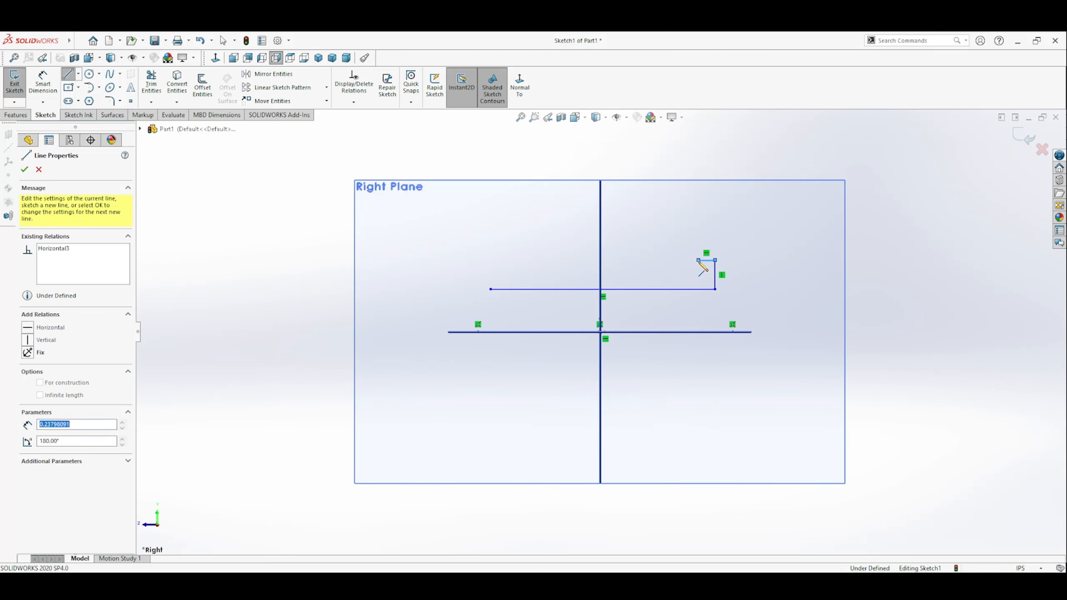
{"action": "key", "text": "Escape"}
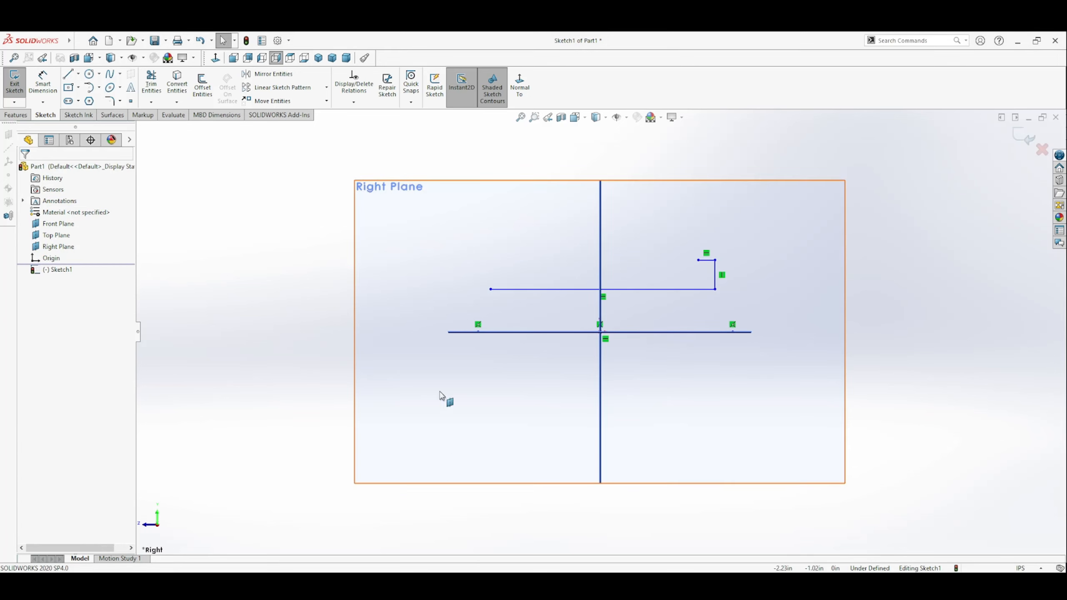
Step: Continue the profile inward with a small raised notch about 0.22 in high and a short horizontal line at its foot
{"action": "left_click", "coordinate": [68, 74]}
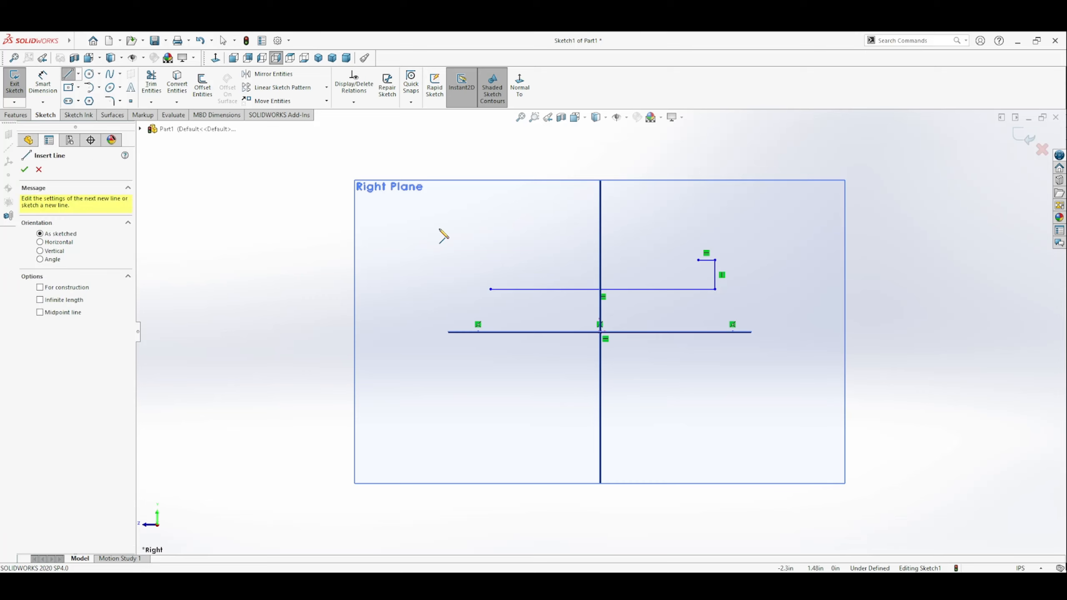
{"action": "left_click", "coordinate": [698, 260]}
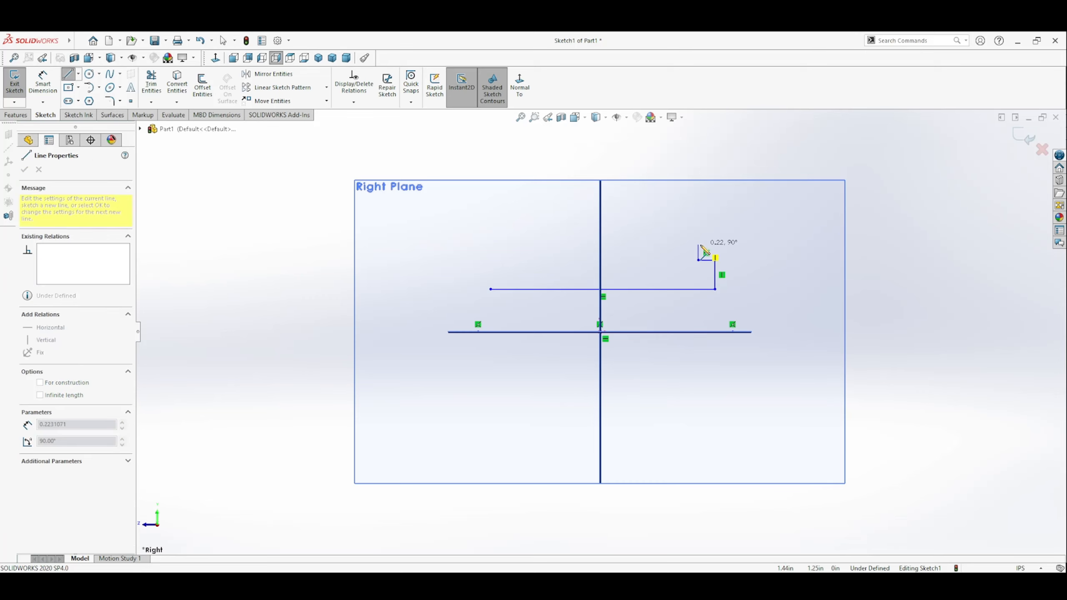
{"action": "left_click", "coordinate": [698, 243]}
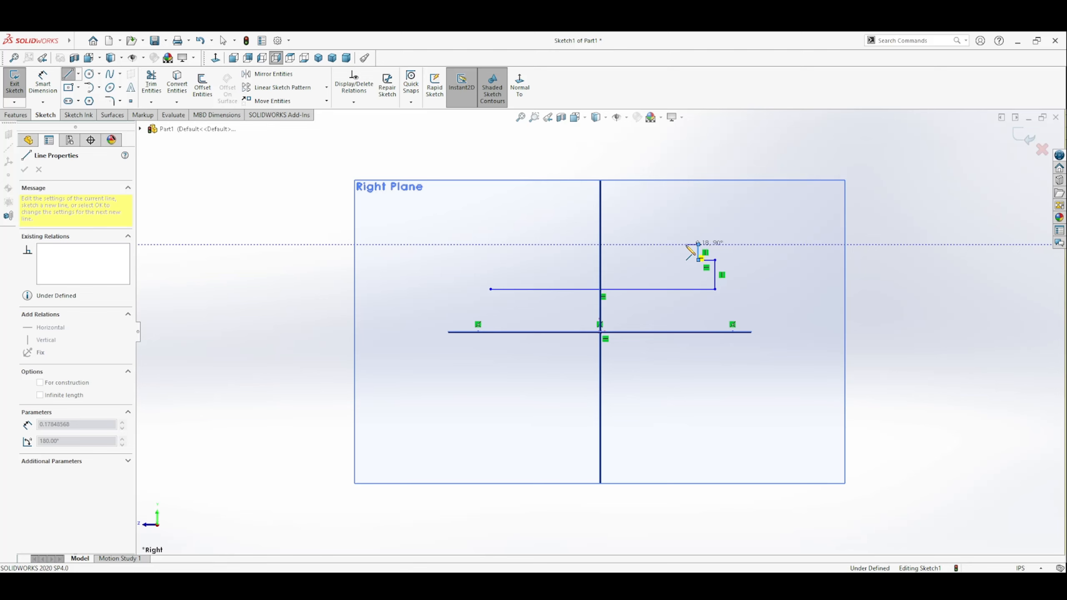
{"action": "left_click", "coordinate": [686, 244]}
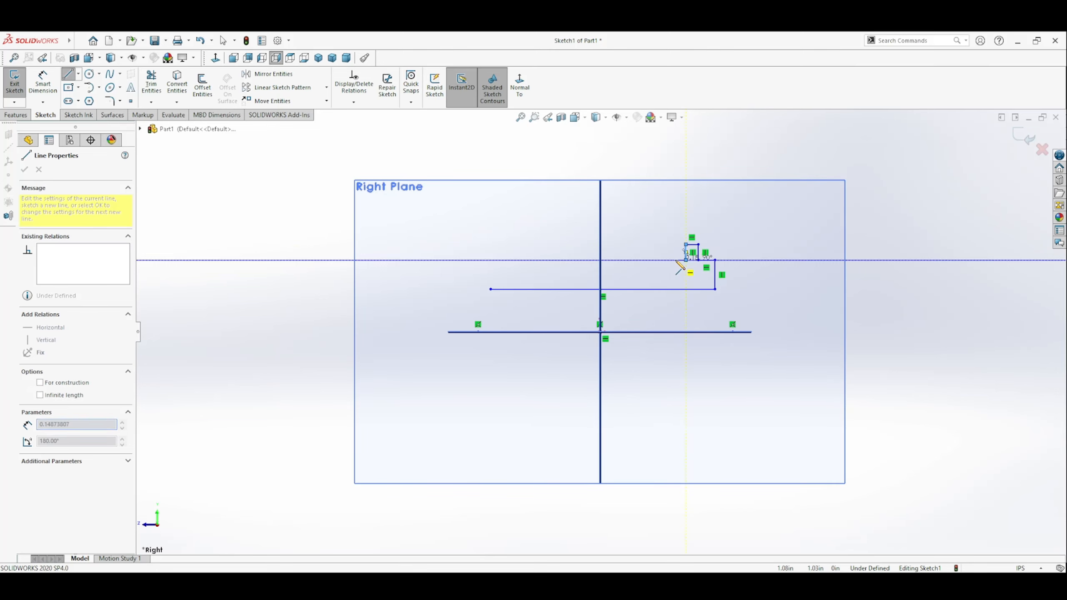
{"action": "left_click", "coordinate": [686, 260]}
{"action": "left_click", "coordinate": [671, 259]}
{"action": "key", "text": "Escape"}
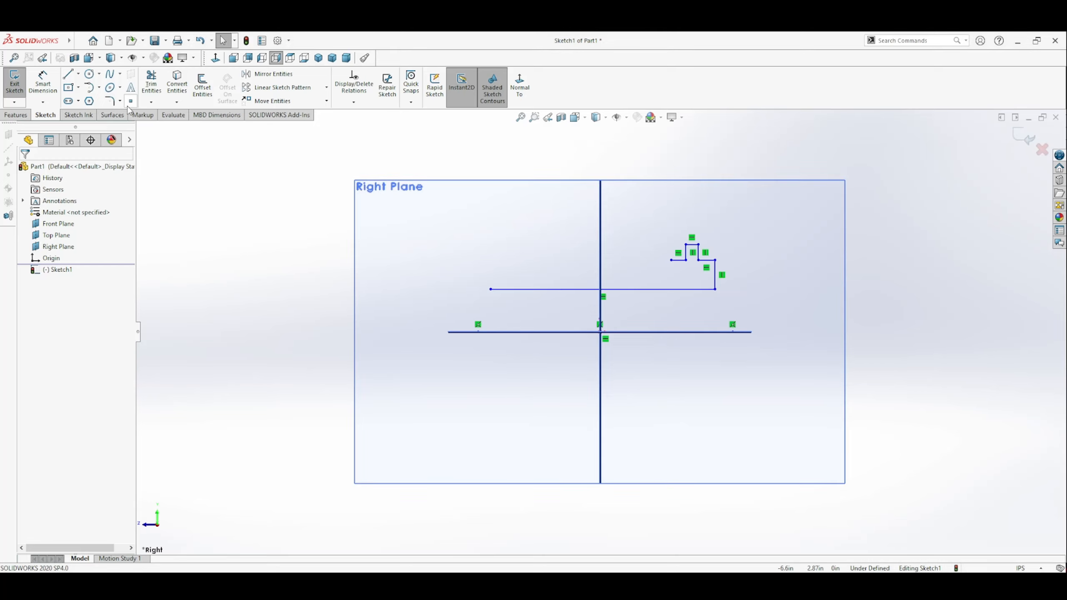
Step: Extend the profile from the line's inner end with a vertical riser about 0.35 in high and a horizontal ledge about 0.24 in long
{"action": "left_click", "coordinate": [68, 75]}
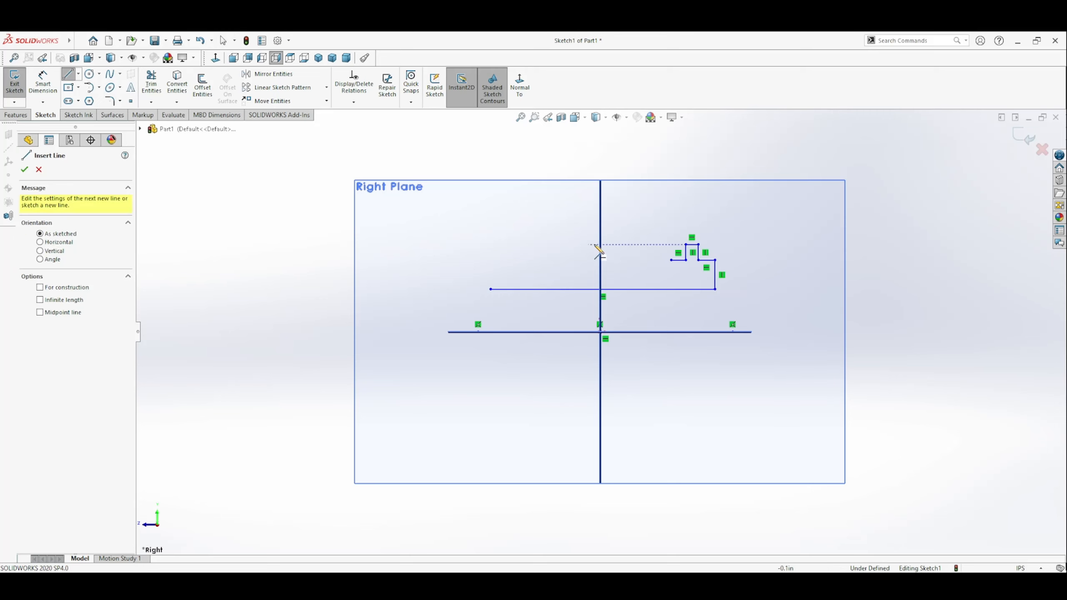
{"action": "left_click", "coordinate": [672, 260]}
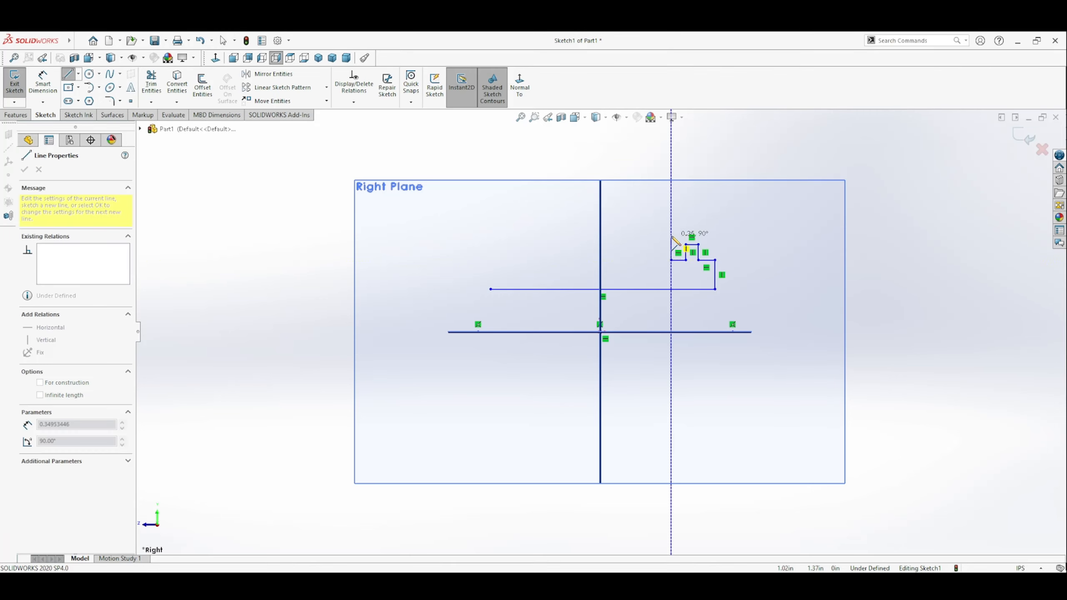
{"action": "left_click", "coordinate": [672, 236]}
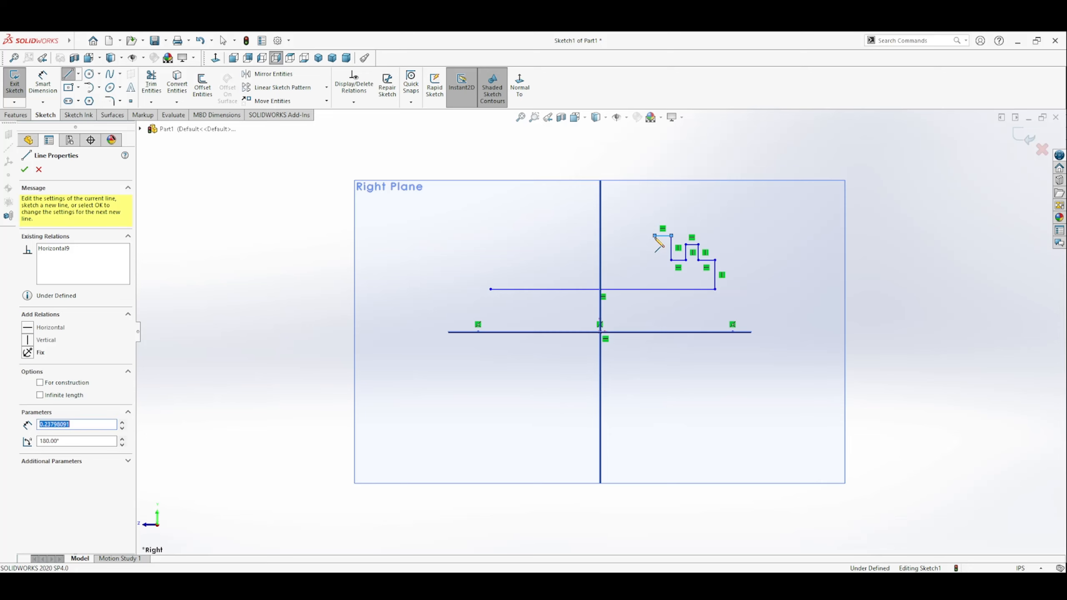
{"action": "scroll", "coordinate": [656, 236], "scroll_direction": "down", "scroll_amount": 1}
{"action": "scroll", "coordinate": [657, 238], "scroll_direction": "up", "scroll_amount": 2}
{"action": "left_click", "coordinate": [654, 236]}
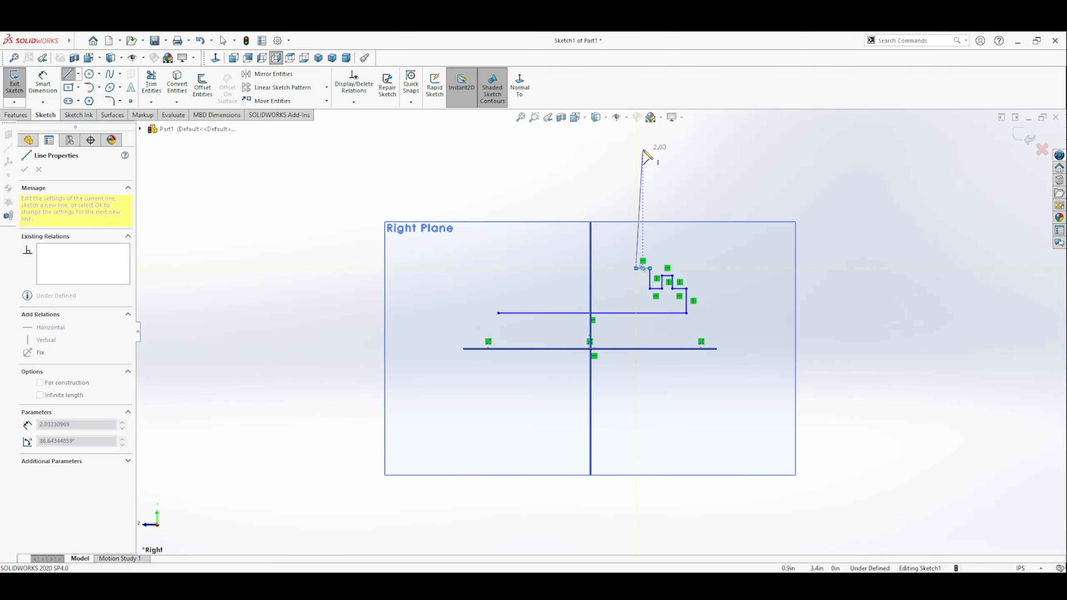
Step: Sketch the tall narrow web above the ledge: vertical up, short horizontal top, and vertical back down about 2.09 in to ledge height
{"action": "left_click", "coordinate": [636, 142]}
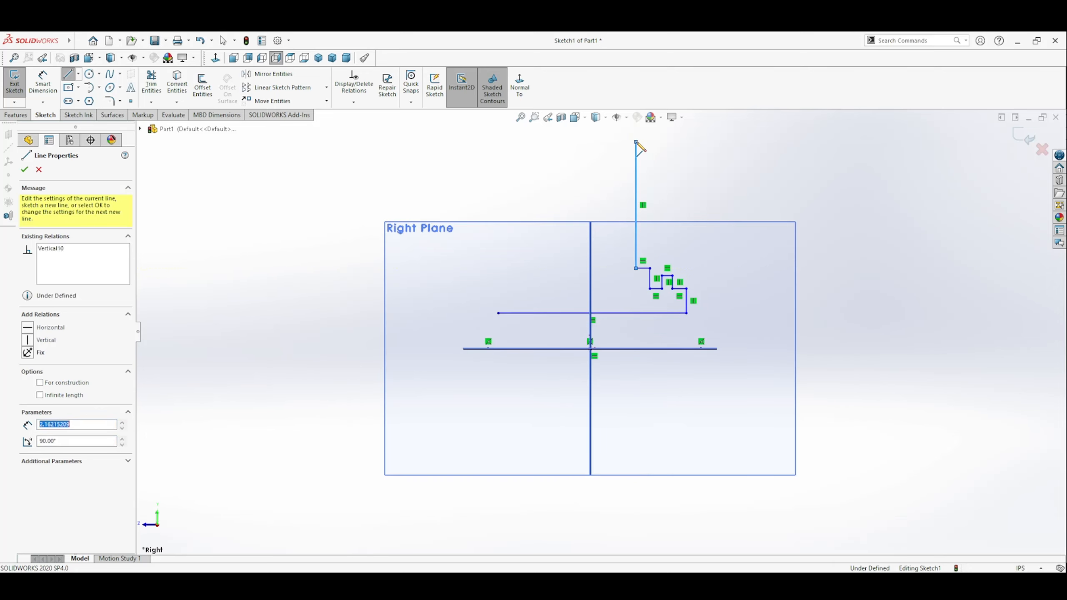
{"action": "left_click", "coordinate": [600, 142]}
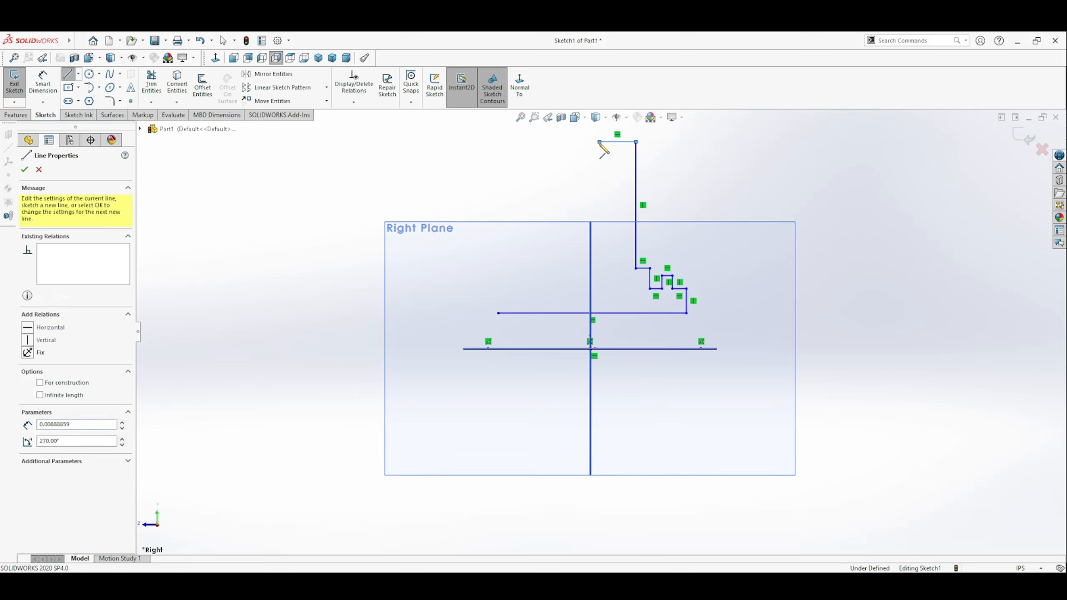
{"action": "left_click", "coordinate": [600, 268]}
{"action": "key", "text": "Escape"}
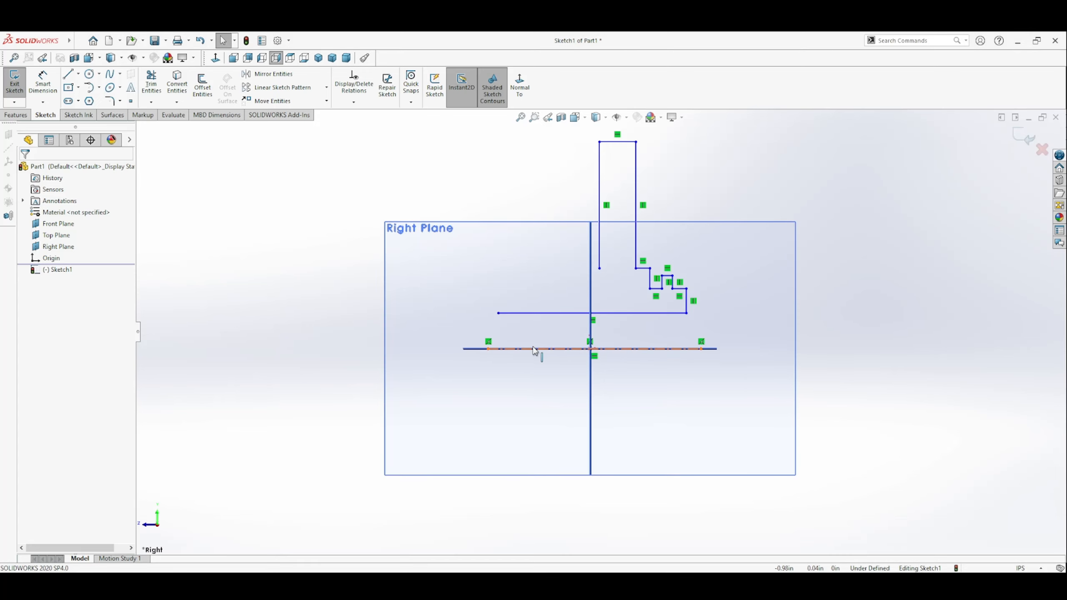
Step: Sketch the opposite side's stepped shoulder from the web's open end: a short ledge, a 0.35 in drop and a short horizontal line outward
{"action": "left_click", "coordinate": [70, 75]}
{"action": "left_click", "coordinate": [599, 268]}
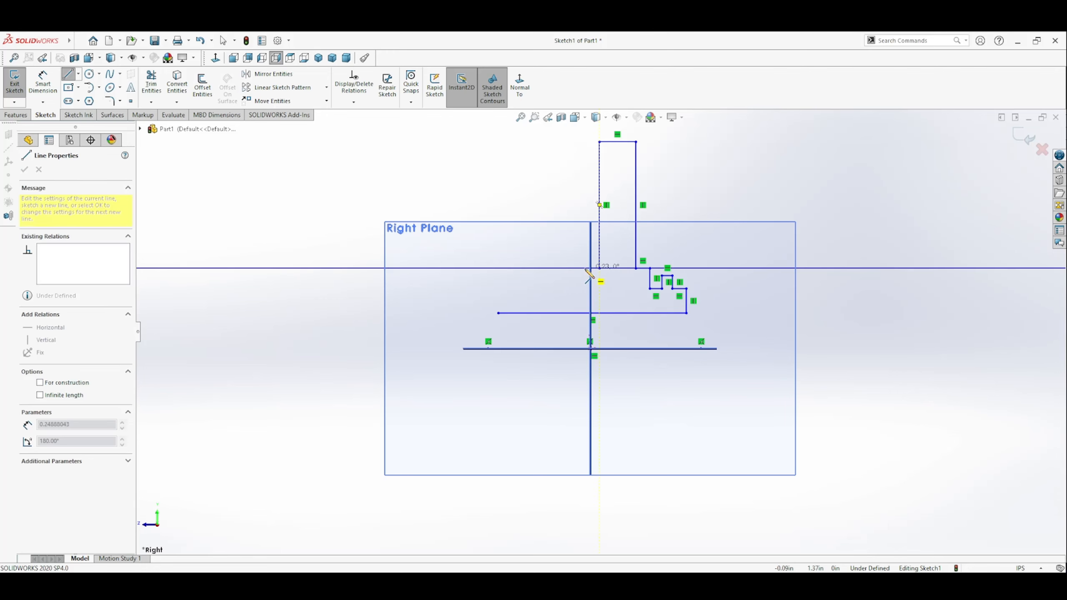
{"action": "left_click", "coordinate": [582, 267]}
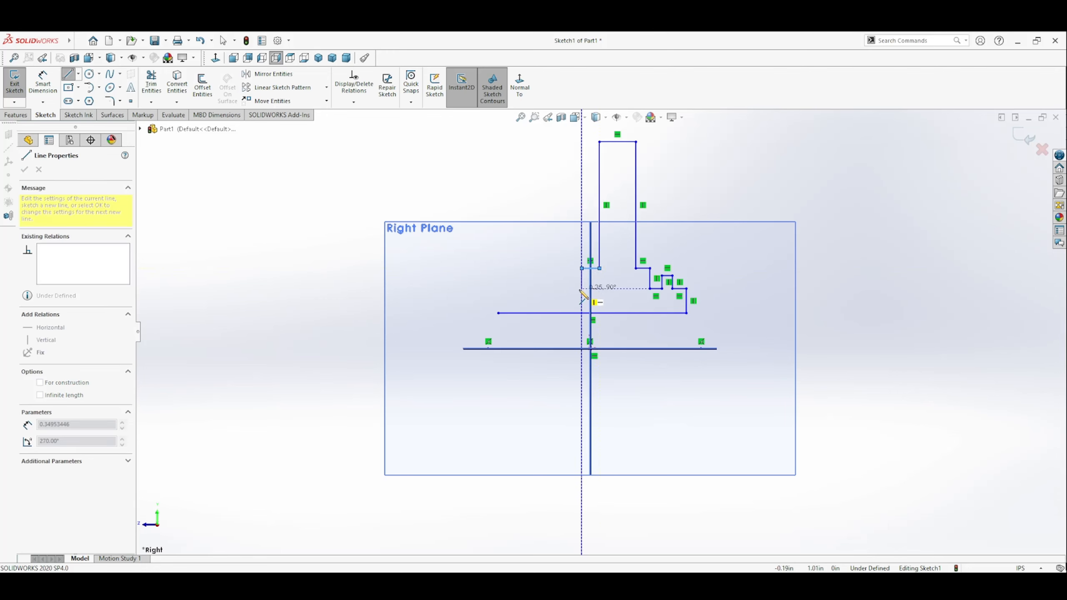
{"action": "left_click", "coordinate": [582, 289]}
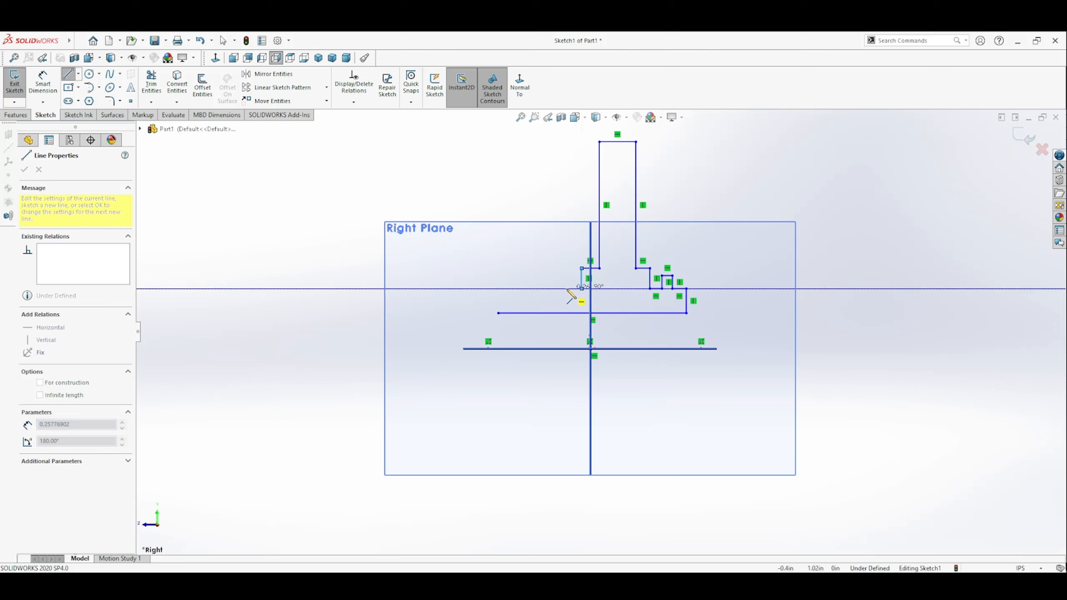
{"action": "left_click", "coordinate": [567, 288]}
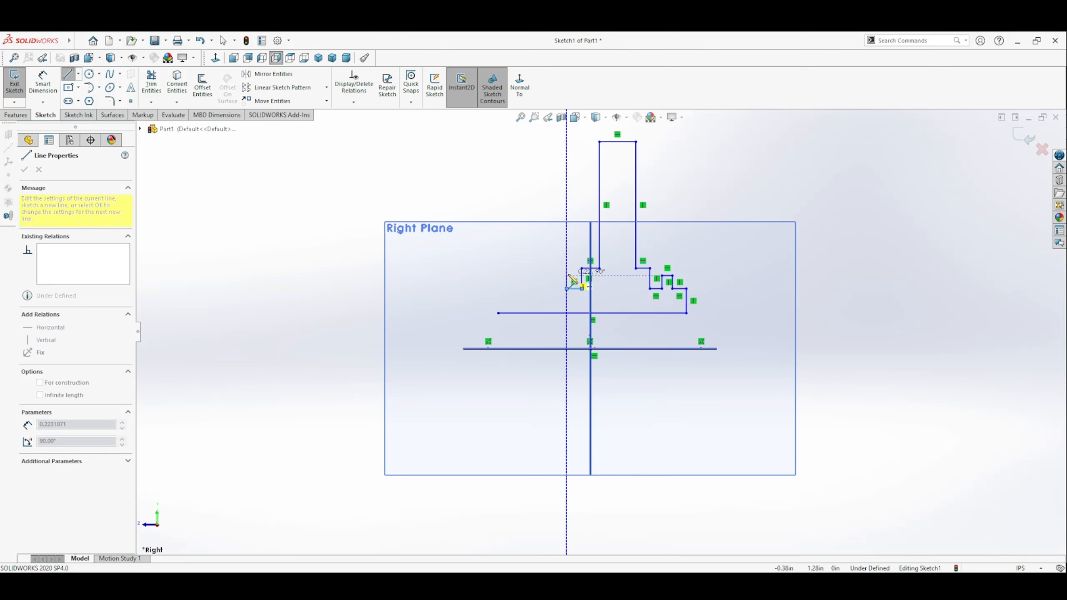
Step: Add a raised notch about 0.22 in high and 0.28 in wide, followed by a horizontal line about 0.36 in long outward
{"action": "left_click", "coordinate": [567, 276]}
{"action": "left_click", "coordinate": [551, 276]}
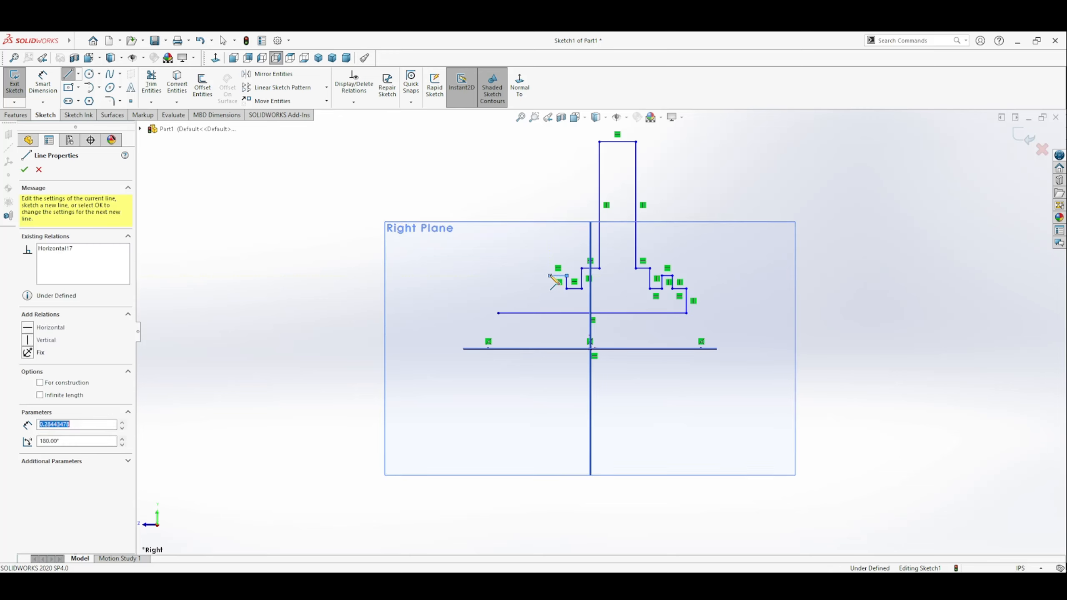
{"action": "left_click", "coordinate": [550, 288]}
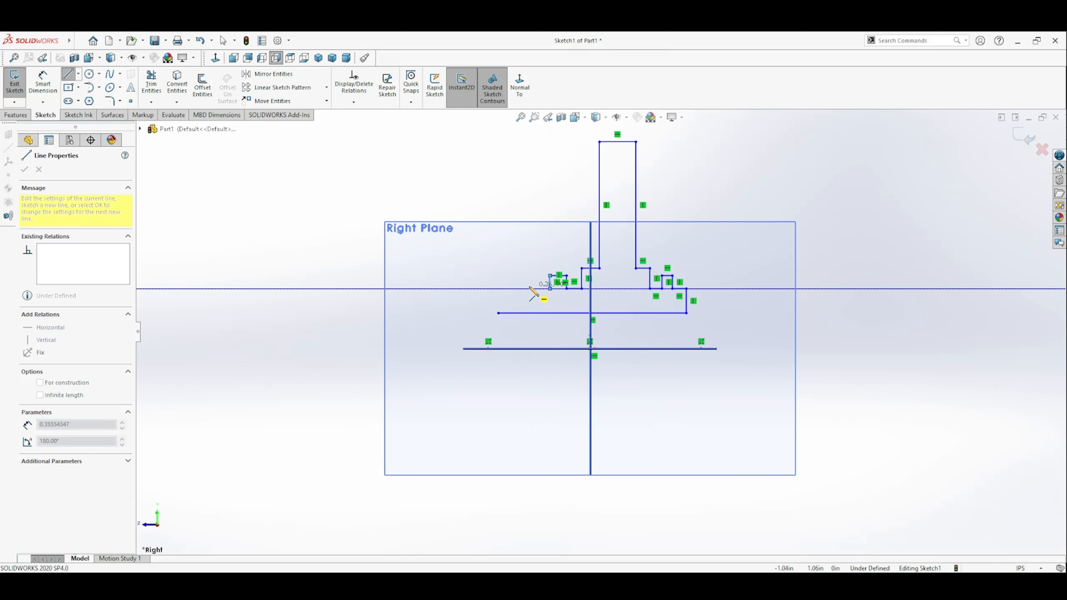
{"action": "double_click", "coordinate": [531, 289]}
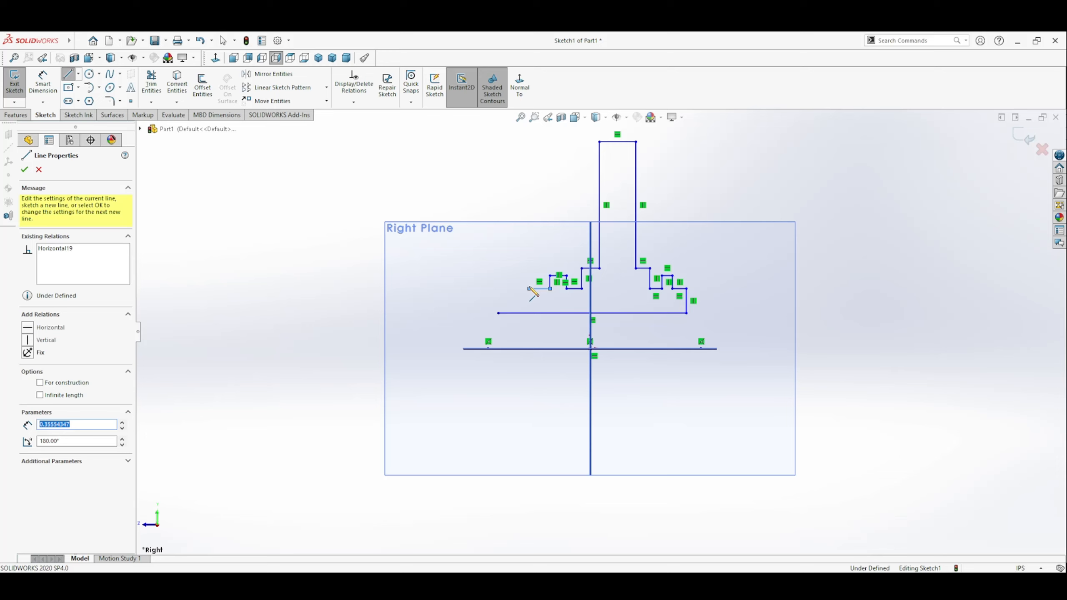
{"action": "key", "text": "Escape"}
Step: Shorten the base line to align with the profile's open end and close the profile with a vertical line about 0.39 in long
{"action": "left_click_drag", "start_coordinate": [498, 313], "coordinate": [529, 311]}
{"action": "left_click", "coordinate": [43, 82]}
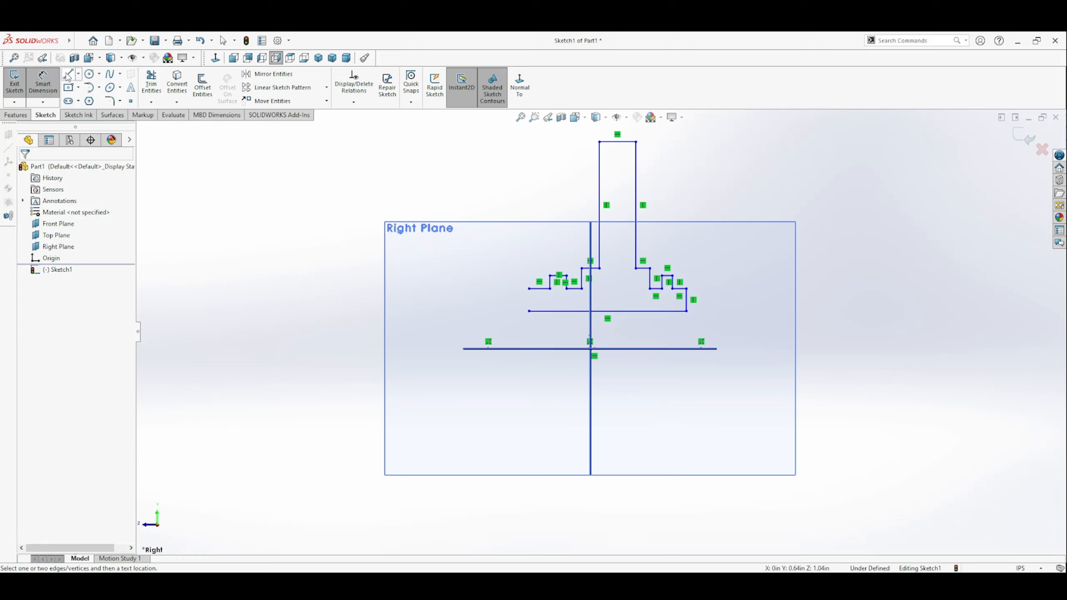
{"action": "left_click", "coordinate": [67, 74]}
{"action": "left_click", "coordinate": [529, 289]}
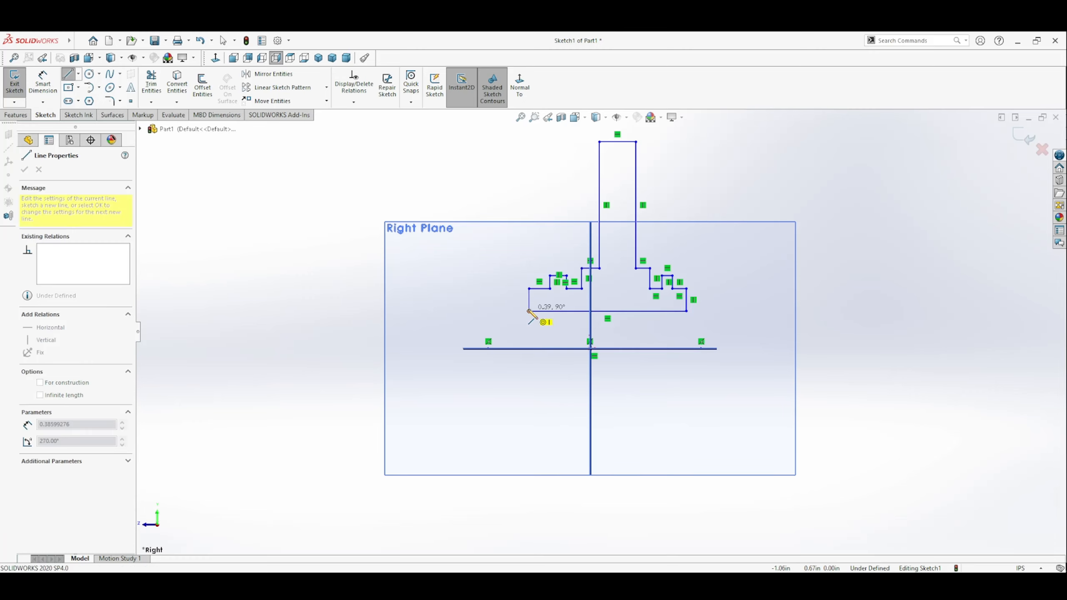
{"action": "left_click", "coordinate": [529, 312]}
{"action": "key", "text": "Escape"}
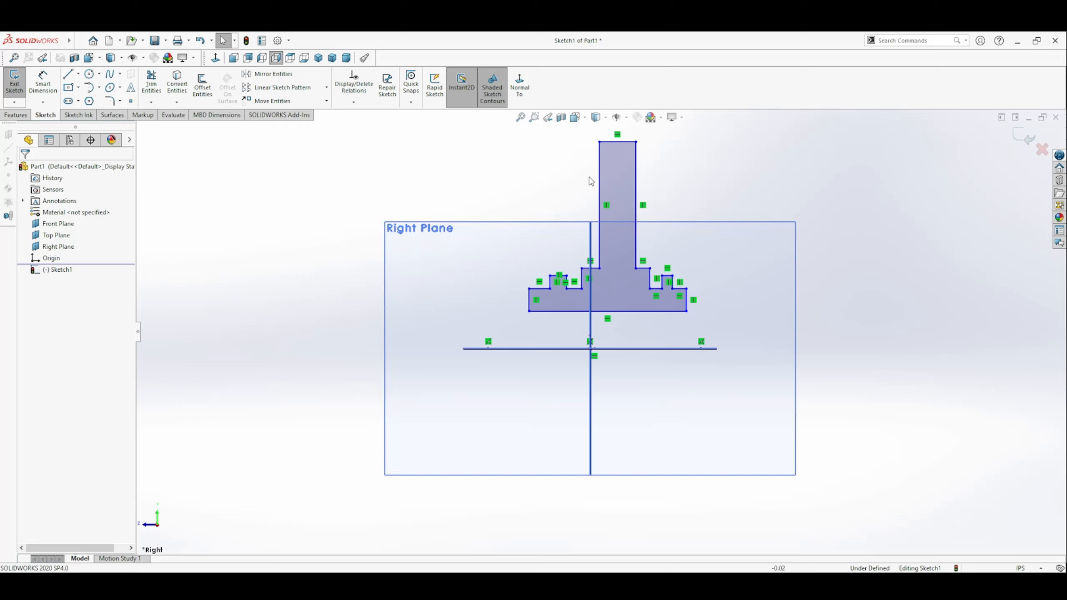
Step: Make the midpoint of the web's top edge coincident with the Front Plane to centre the web
{"action": "left_click", "coordinate": [619, 142]}
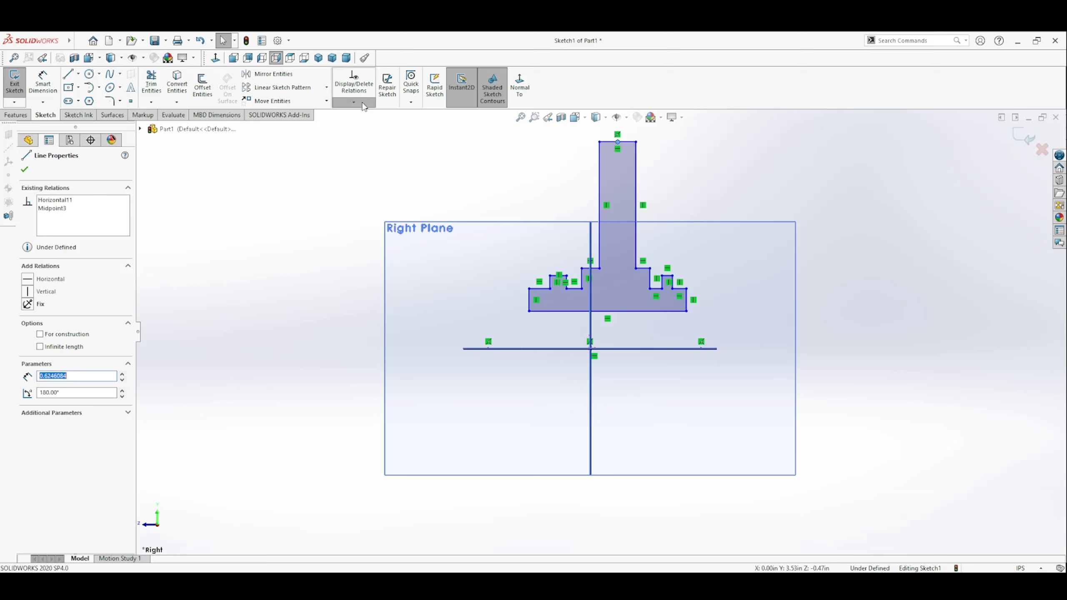
{"action": "left_click", "coordinate": [608, 219]}
{"action": "left_click", "coordinate": [592, 238]}
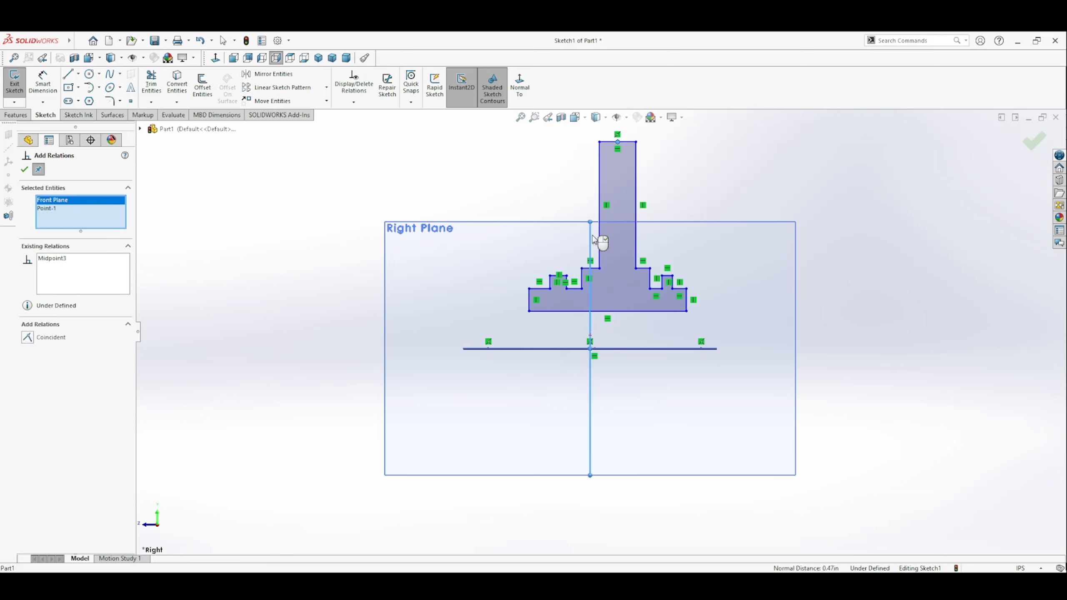
{"action": "left_click", "coordinate": [28, 338]}
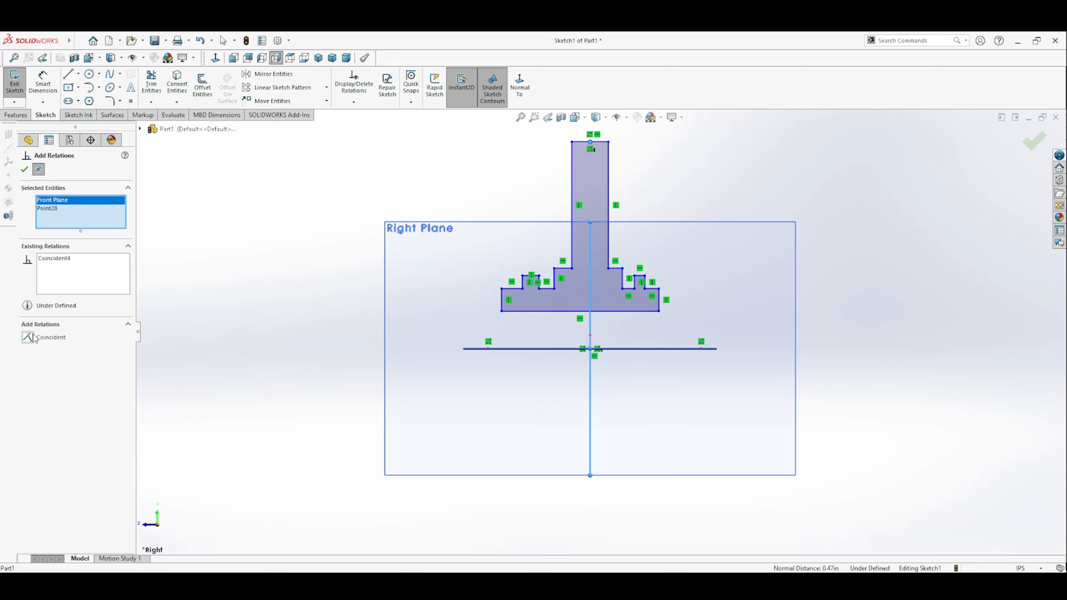
{"action": "left_click", "coordinate": [24, 170]}
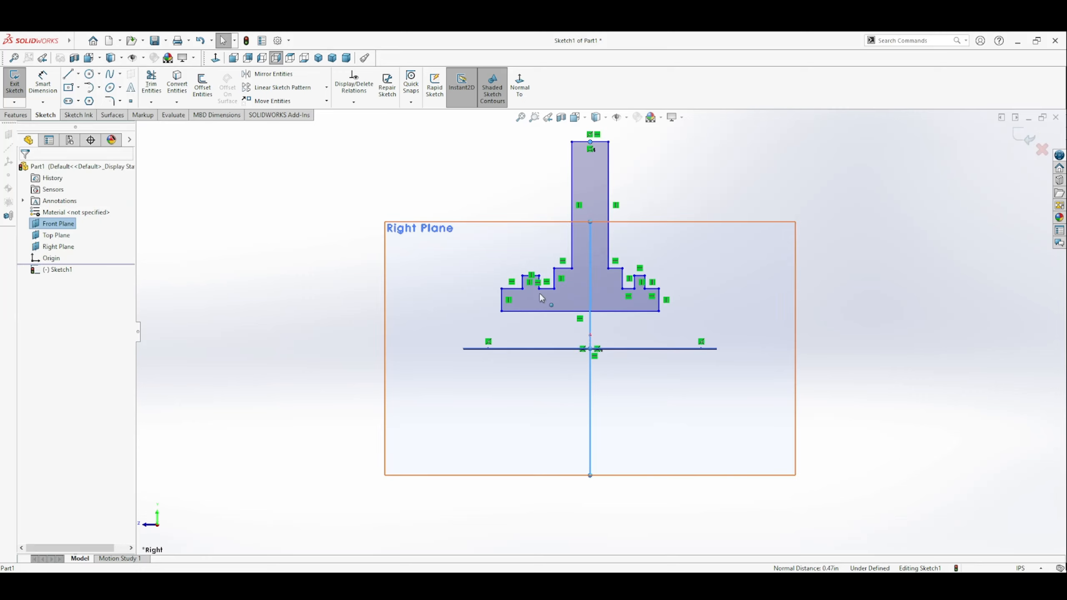
Step: Stretch the right side of the flange outward, widening its raised notch and the groove beside the shoulder
{"action": "mouse_move", "coordinate": [663, 300]}
{"action": "left_mouse_down"}
{"action": "mouse_move", "coordinate": [693, 300]}
{"action": "mouse_move", "coordinate": [634, 280]}
{"action": "mouse_move", "coordinate": [655, 287]}
{"action": "left_mouse_up"}
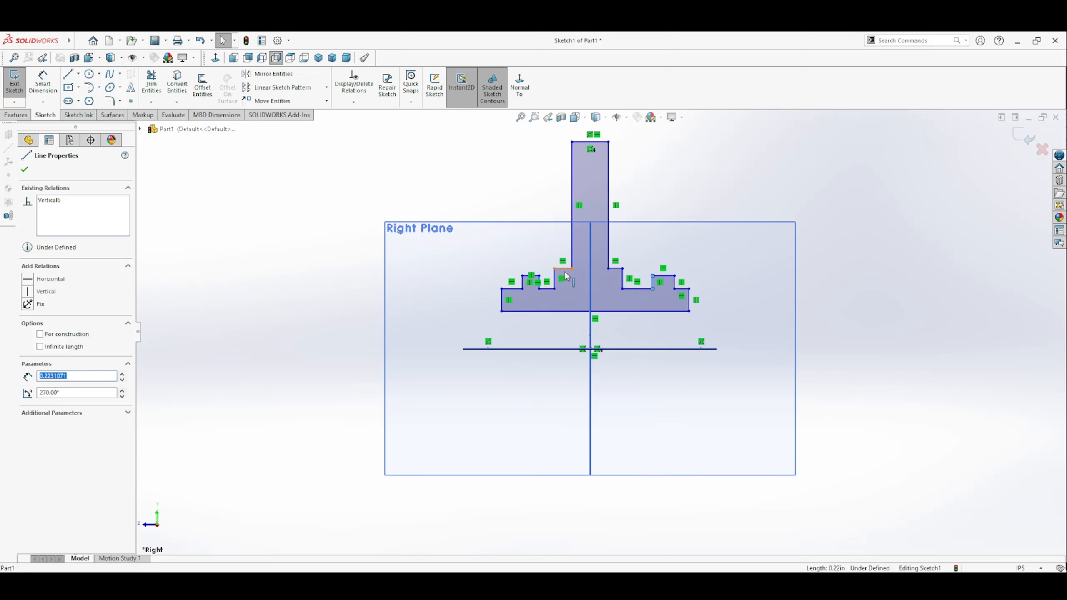
{"action": "left_click", "coordinate": [759, 198]}
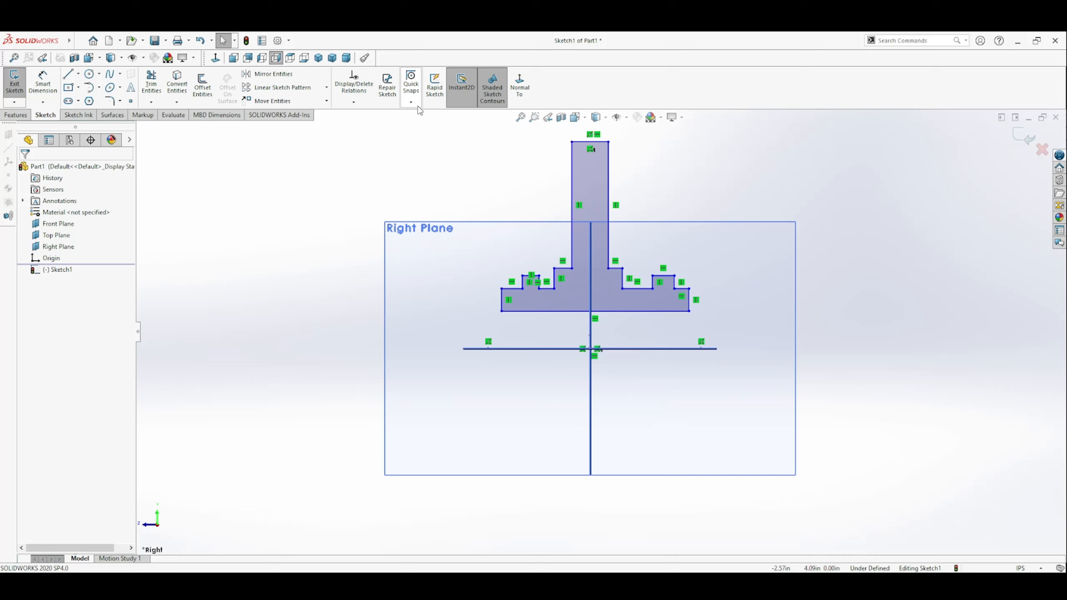
Step: Make the two horizontal shoulder edges on either side of the web equal in length
{"action": "left_click", "coordinate": [616, 268]}
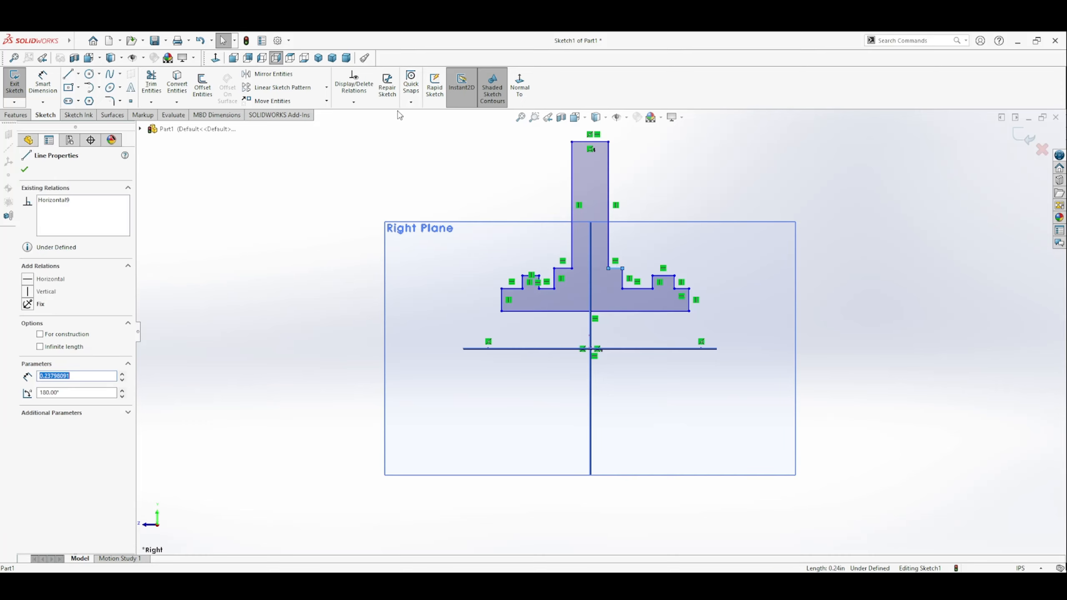
{"action": "left_click", "coordinate": [362, 103]}
{"action": "left_click", "coordinate": [361, 124]}
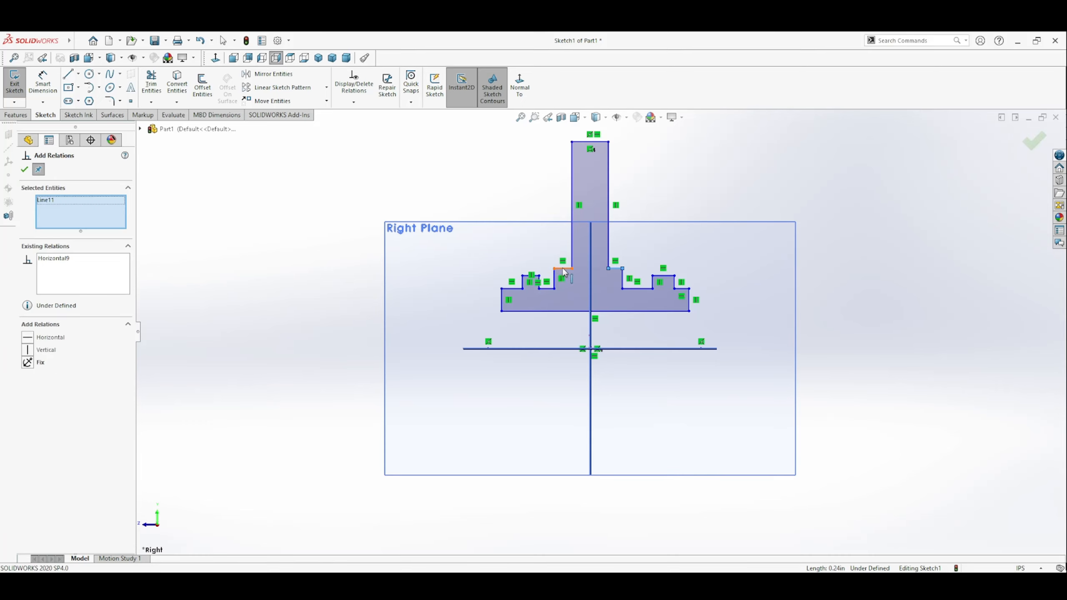
{"action": "left_click", "coordinate": [562, 268]}
{"action": "left_click", "coordinate": [28, 385]}
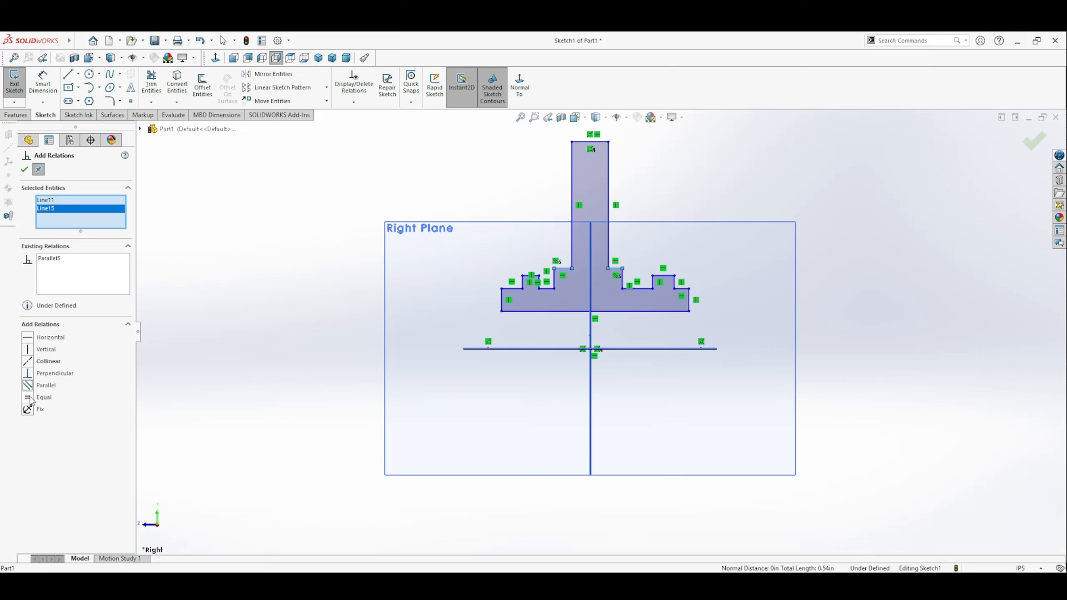
{"action": "left_click", "coordinate": [49, 259]}
{"action": "key", "text": "Delete"}
{"action": "left_click", "coordinate": [28, 397]}
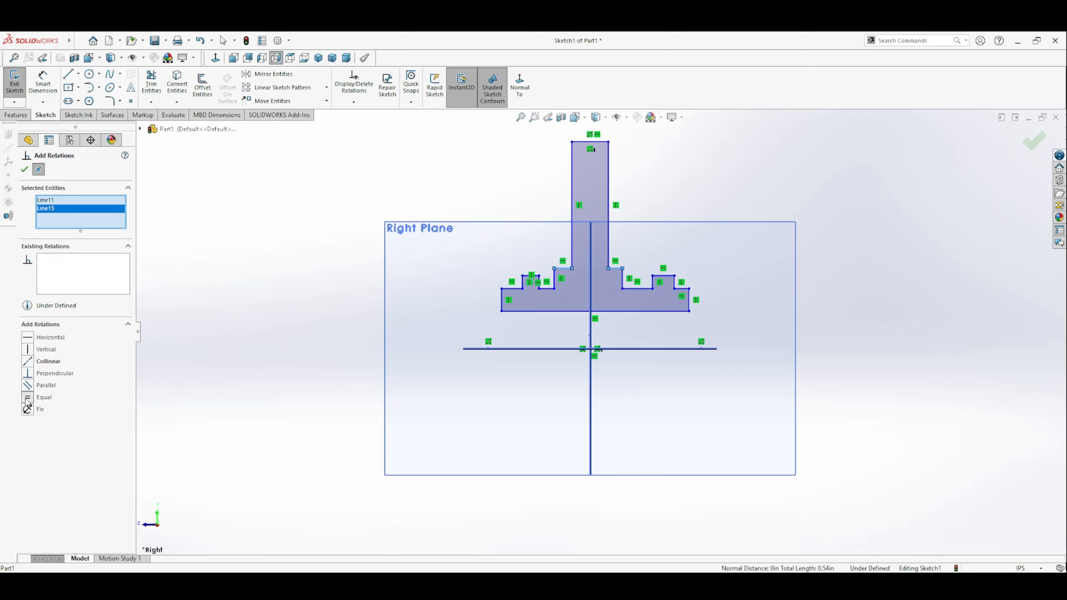
{"action": "left_click", "coordinate": [24, 170]}
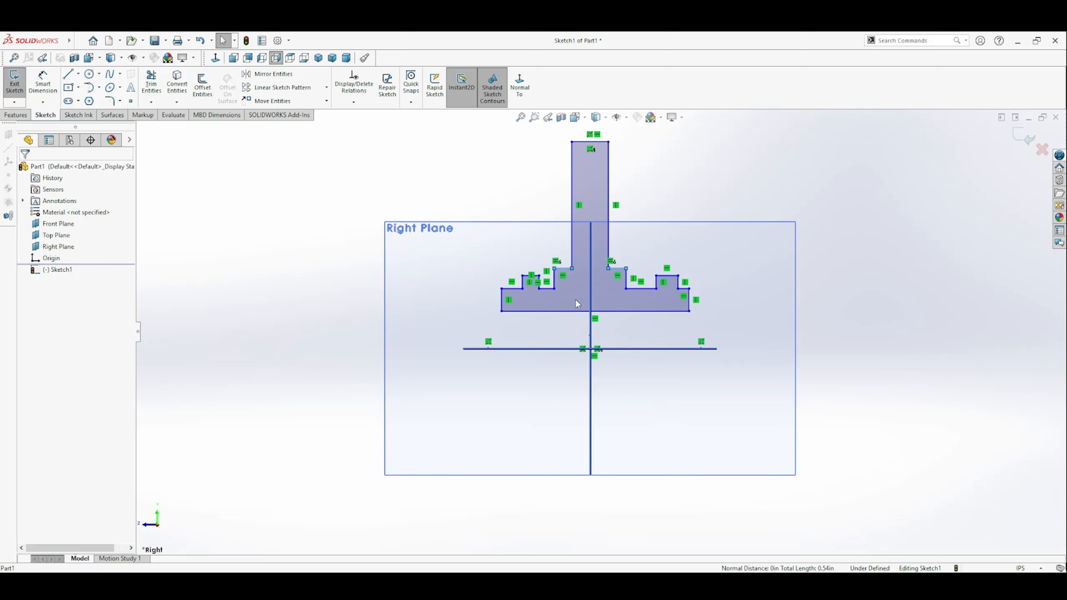
Step: Make the bottom edges of the two grooves between the shoulders and raised notches equal in length
{"action": "left_click", "coordinate": [638, 289]}
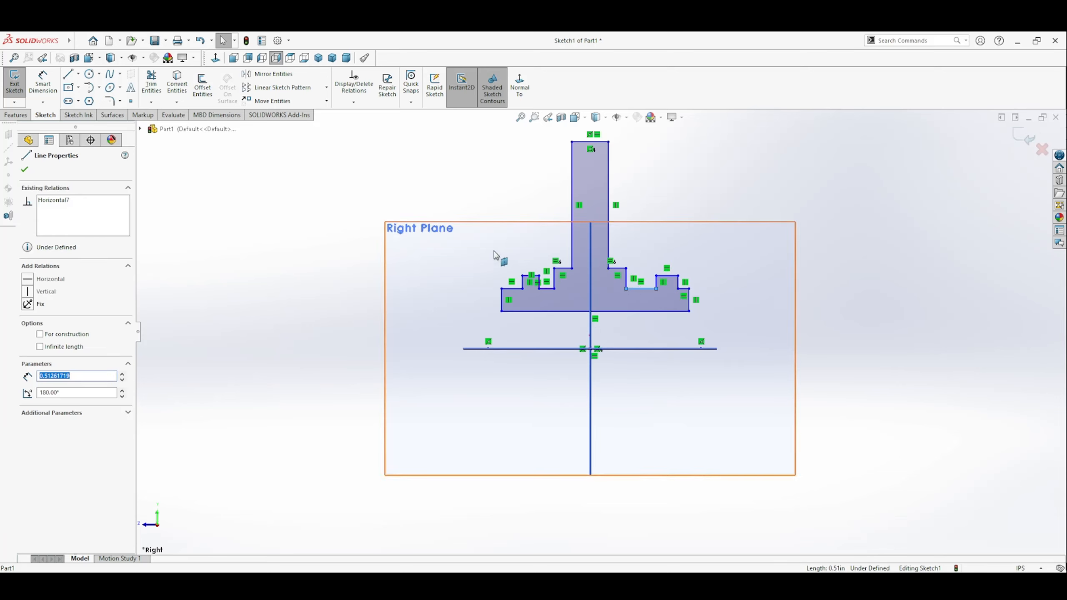
{"action": "left_click", "coordinate": [551, 290]}
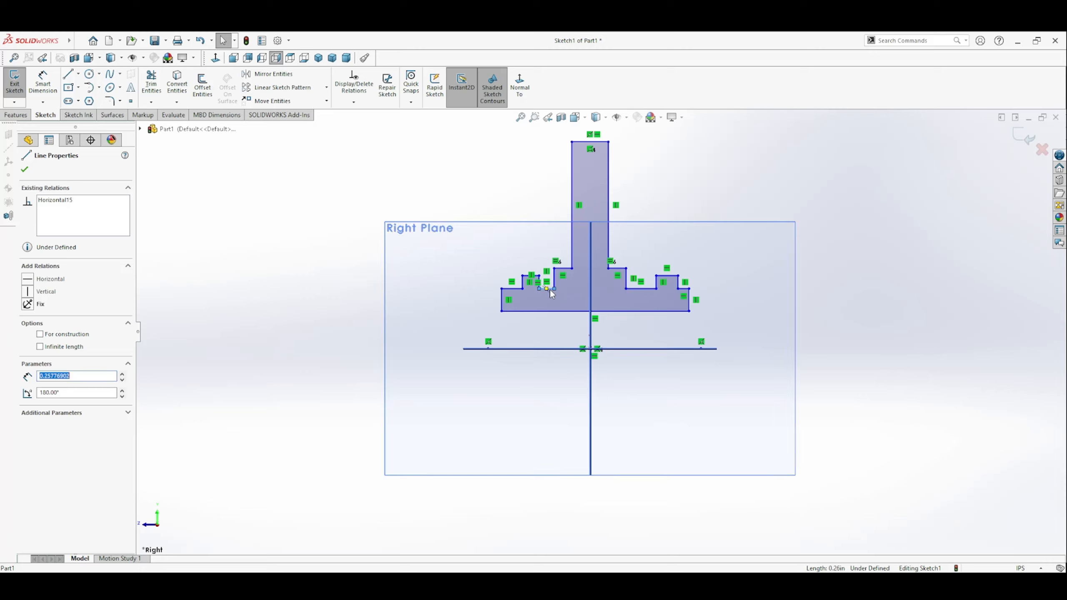
{"action": "left_click", "coordinate": [647, 290], "text": "ctrl"}
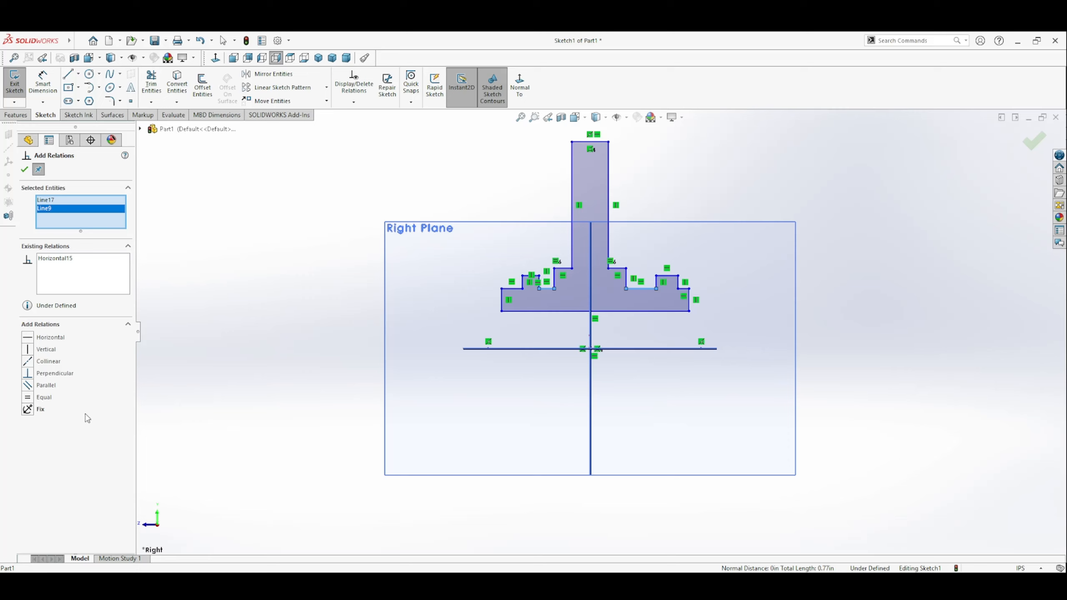
{"action": "left_click", "coordinate": [41, 397]}
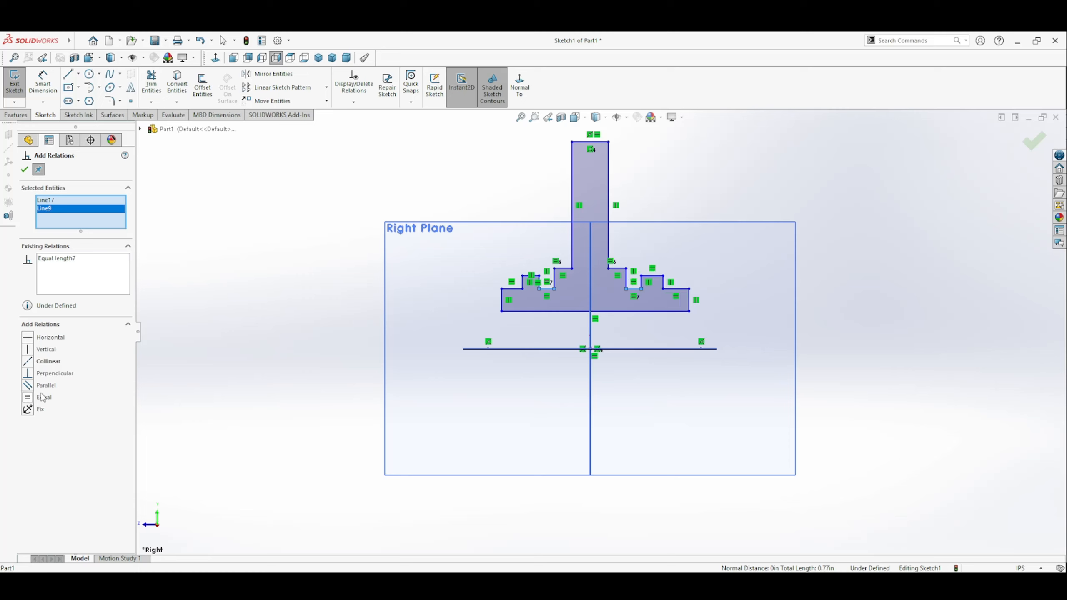
{"action": "left_click", "coordinate": [24, 169]}
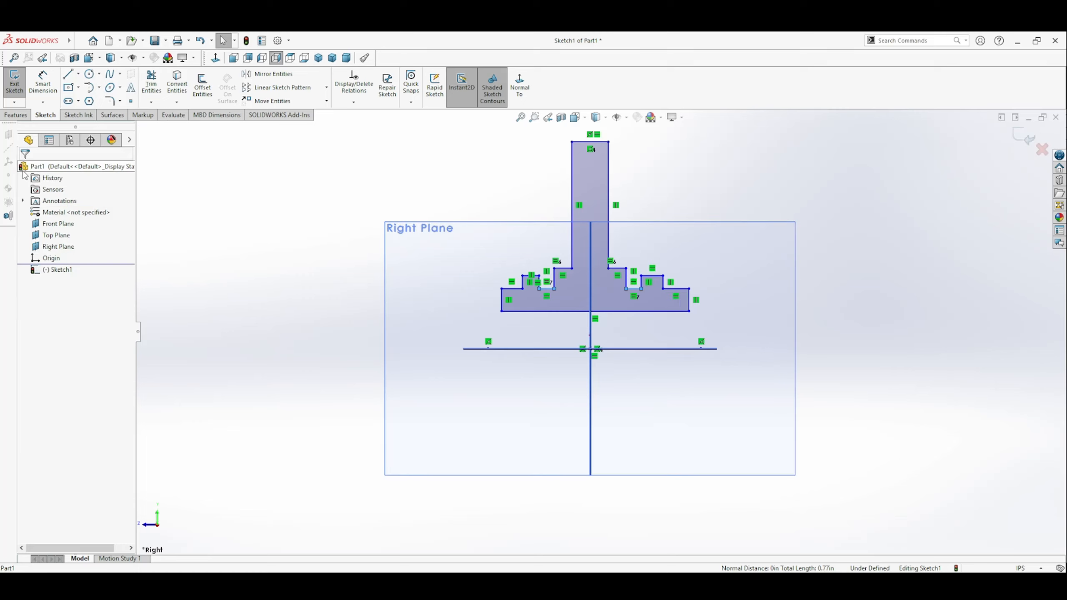
Step: Make the top edges of the two raised notches equal in length
{"action": "left_click", "coordinate": [529, 278]}
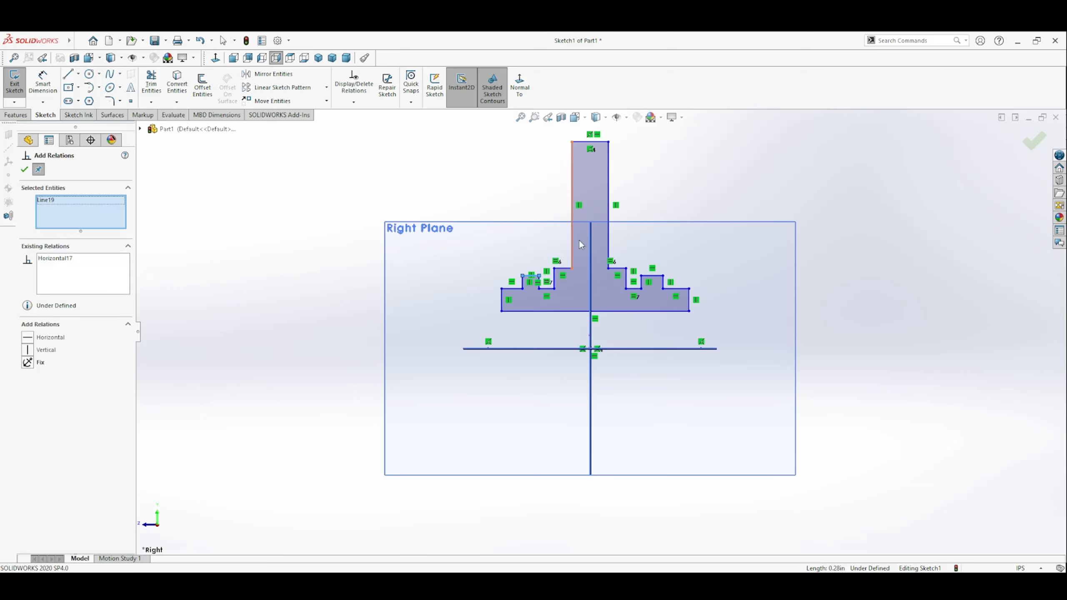
{"action": "left_click", "coordinate": [652, 276]}
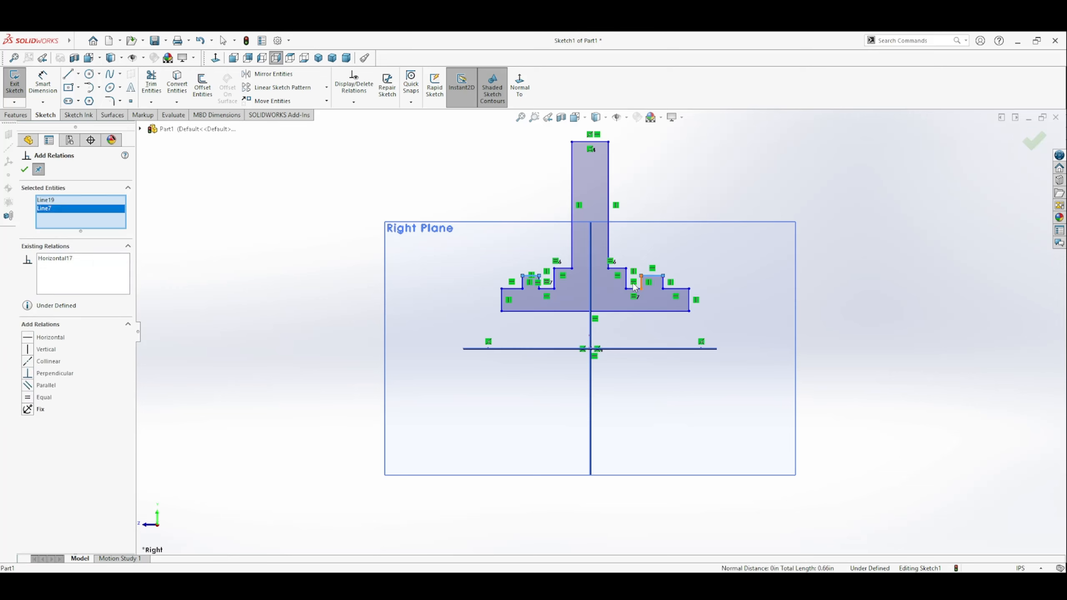
{"action": "left_click", "coordinate": [28, 397]}
{"action": "left_click", "coordinate": [39, 169]}
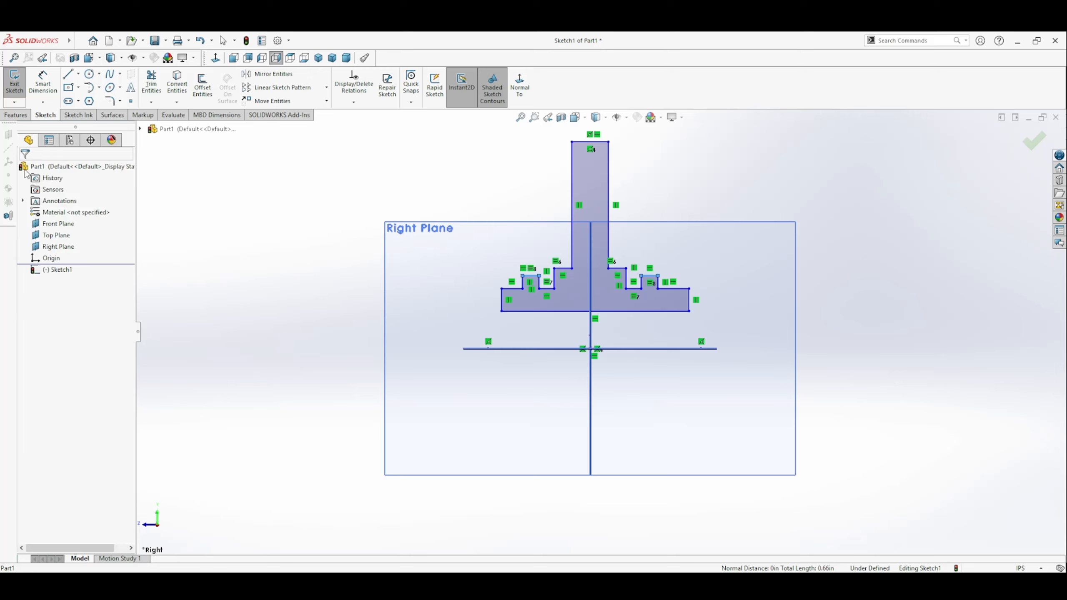
Step: Make the two outermost horizontal ledges of the flange equal in length
{"action": "left_click", "coordinate": [513, 288]}
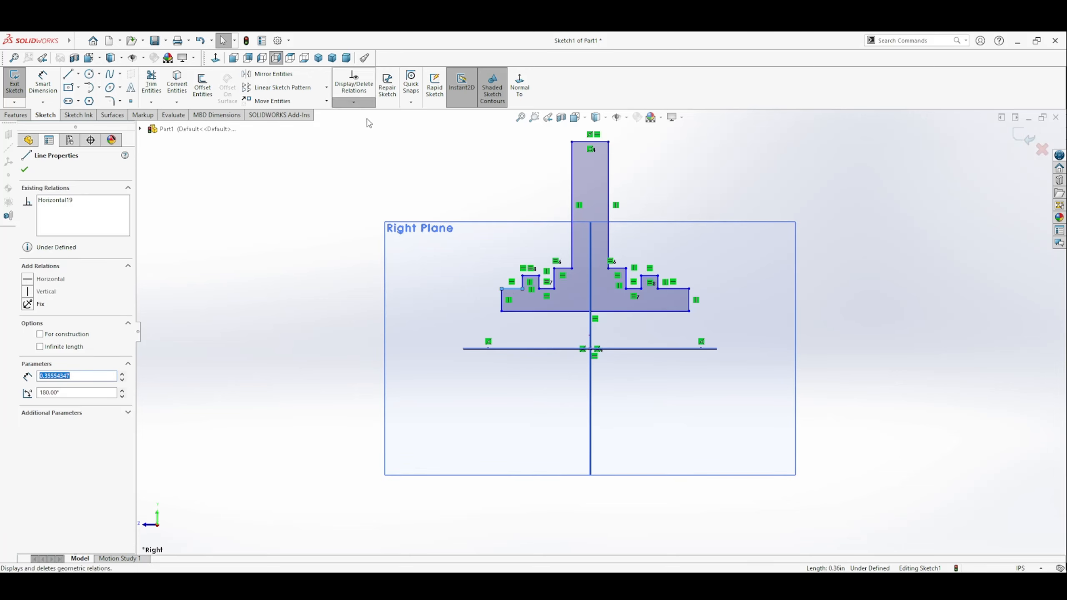
{"action": "left_click", "coordinate": [673, 290], "text": "ctrl"}
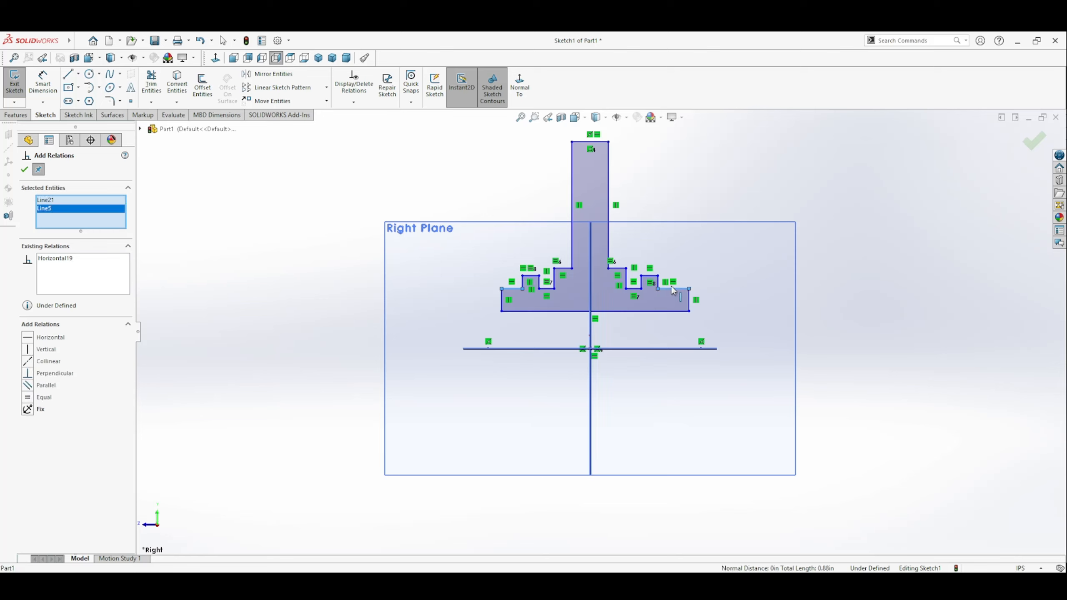
{"action": "left_click", "coordinate": [32, 397]}
{"action": "left_click", "coordinate": [24, 170]}
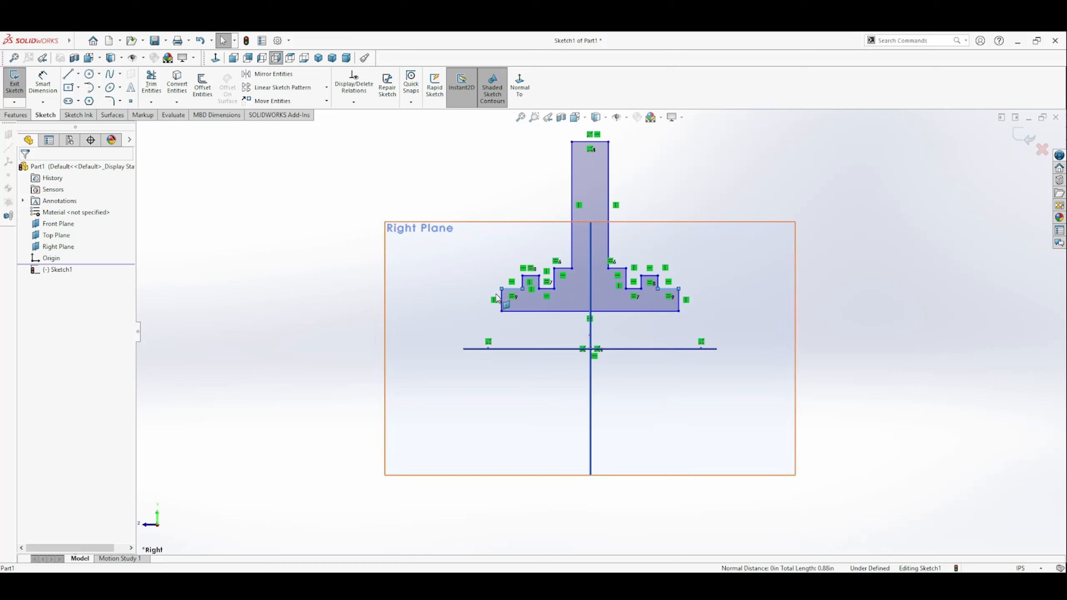
Step: Dimension the overall flange width between its two outer vertical edges as 2.5 in, placing the dimension above the profile
{"action": "scroll", "coordinate": [455, 369], "scroll_direction": "up", "scroll_amount": 5}
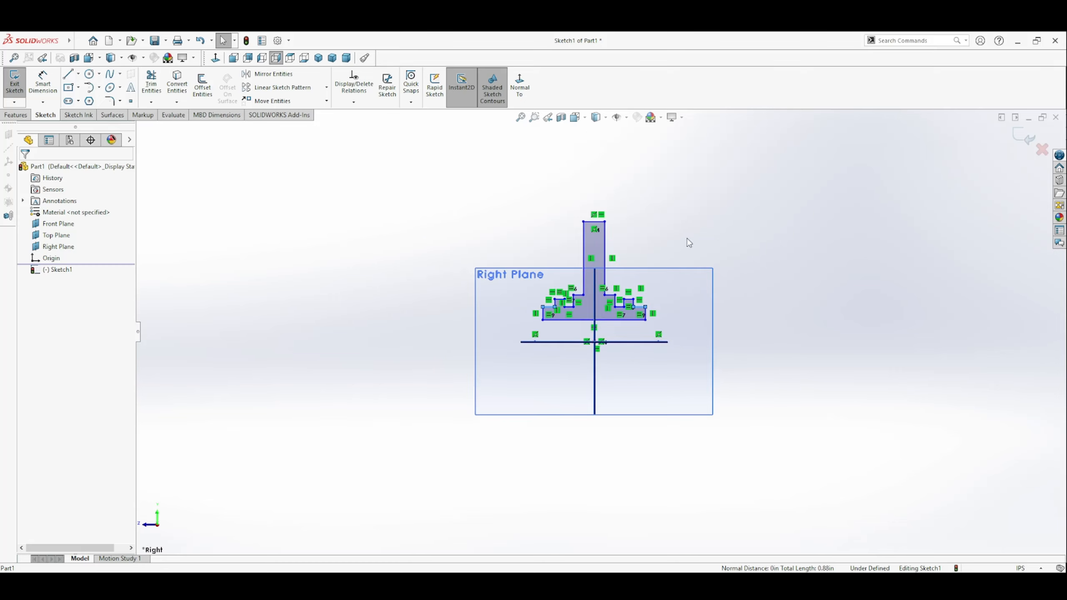
{"action": "scroll", "coordinate": [688, 239], "scroll_direction": "down", "scroll_amount": 4}
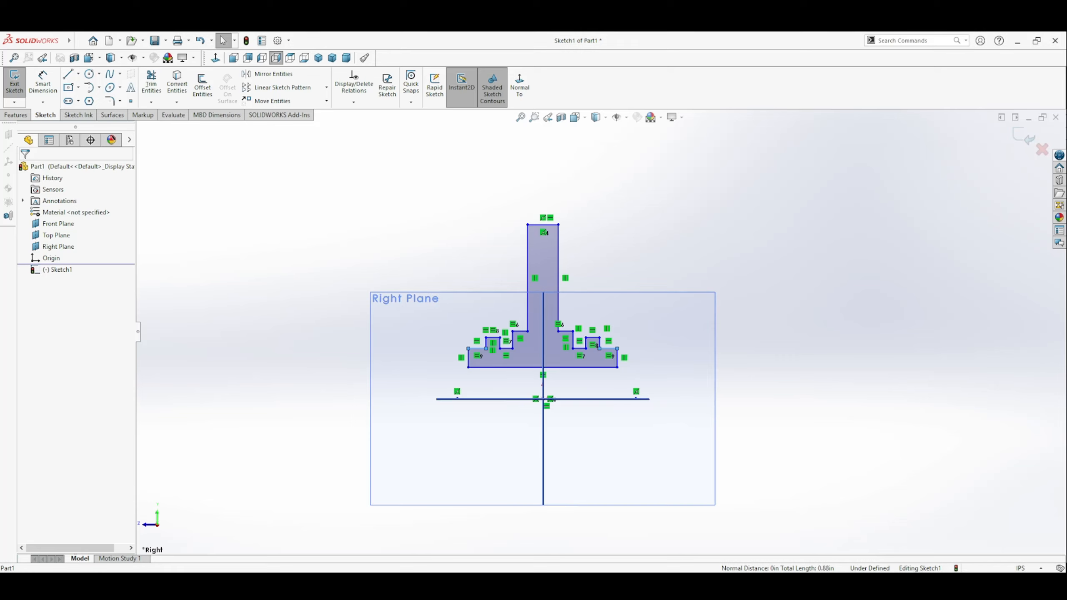
{"action": "left_click", "coordinate": [43, 84]}
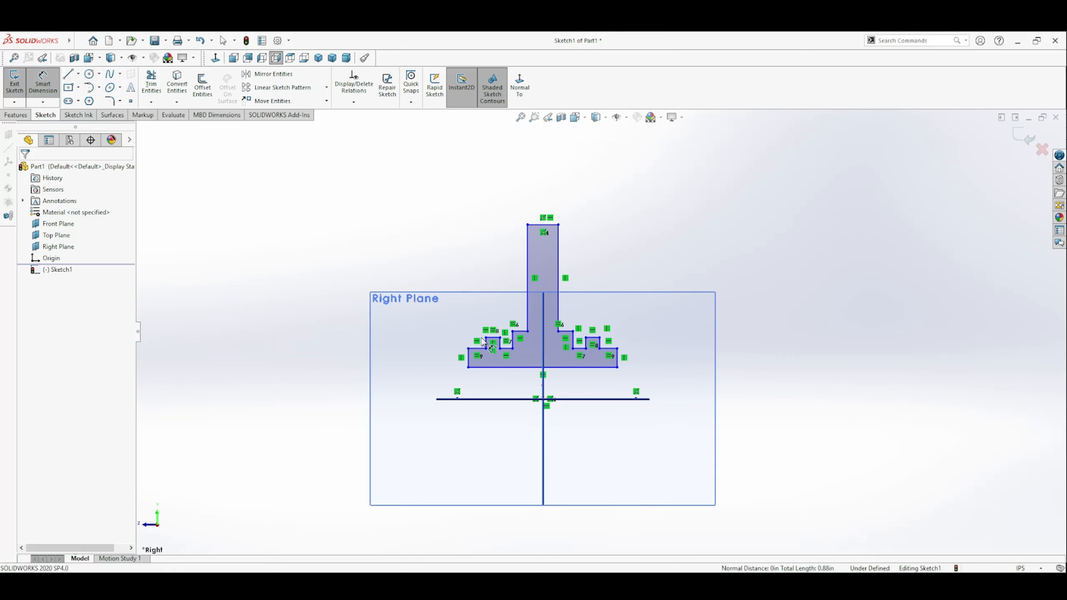
{"action": "left_click", "coordinate": [468, 359]}
{"action": "left_click", "coordinate": [621, 360]}
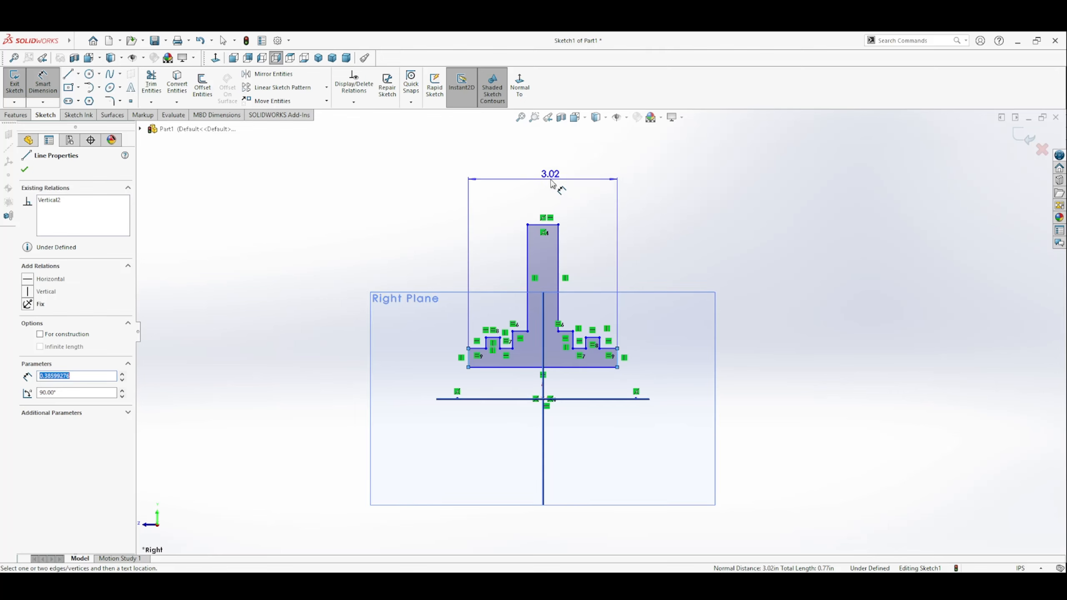
{"action": "left_click", "coordinate": [549, 167]}
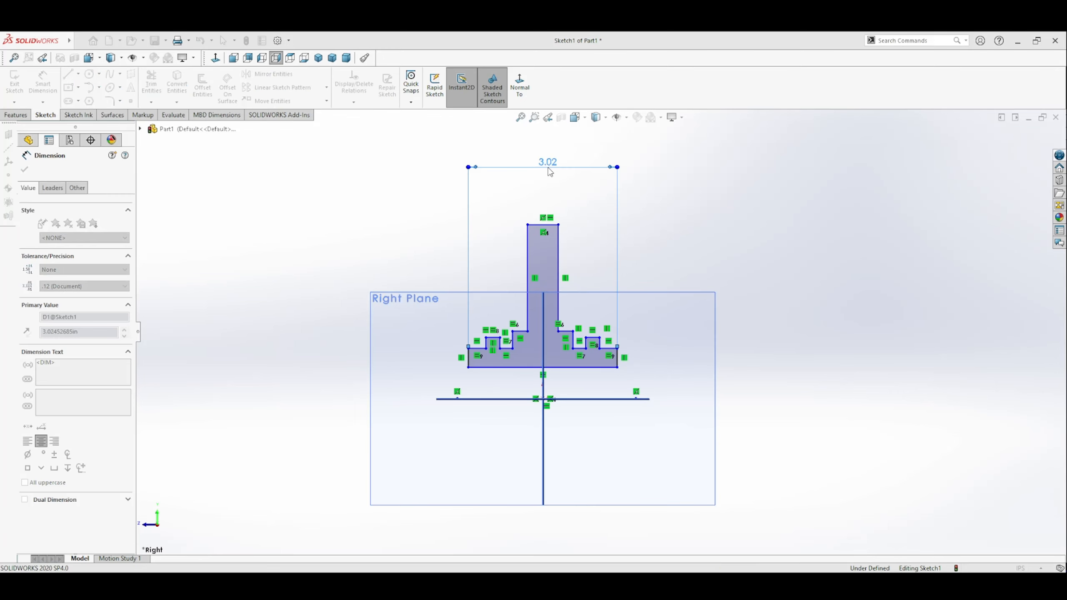
{"action": "type", "text": "2.5"}
{"action": "key", "text": "Return"}
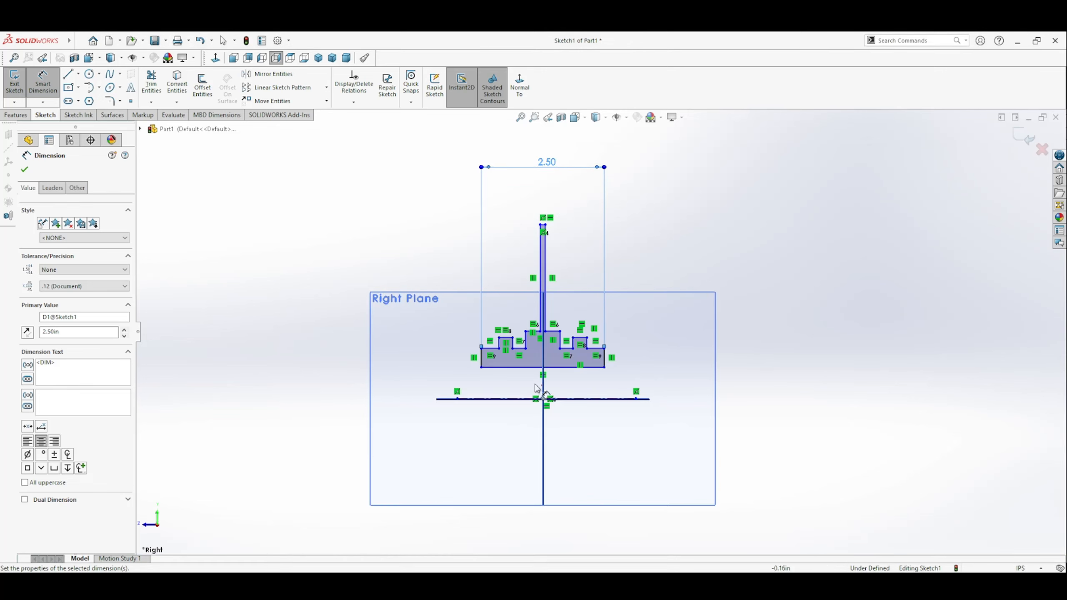
Step: Dimension the distance between the outer vertical edges of the two raised notches as 2 in
{"action": "left_click", "coordinate": [588, 347]}
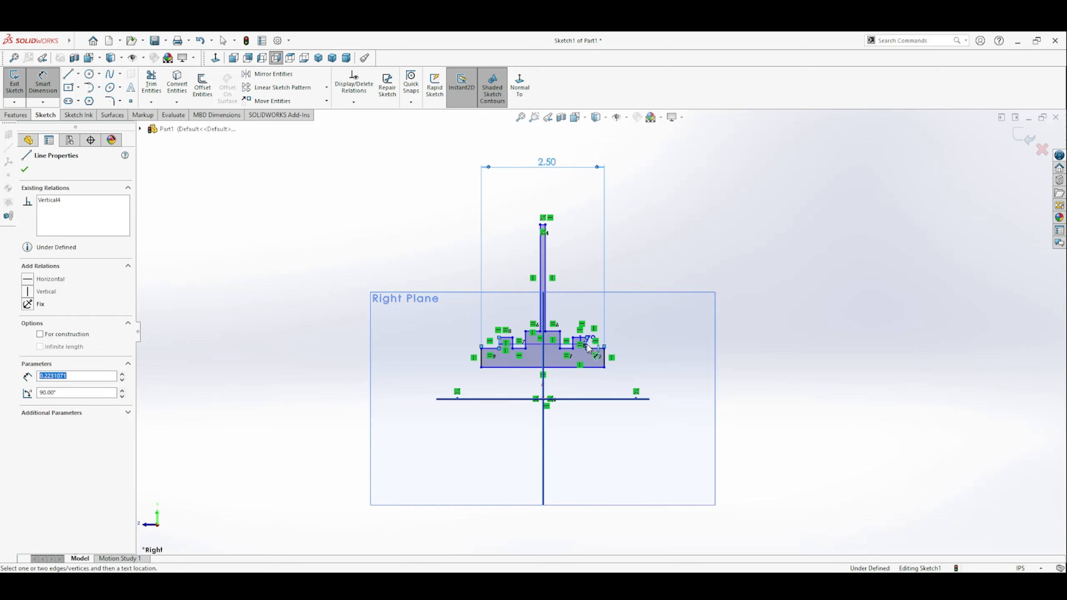
{"action": "left_click", "coordinate": [499, 343]}
{"action": "left_click", "coordinate": [544, 186]}
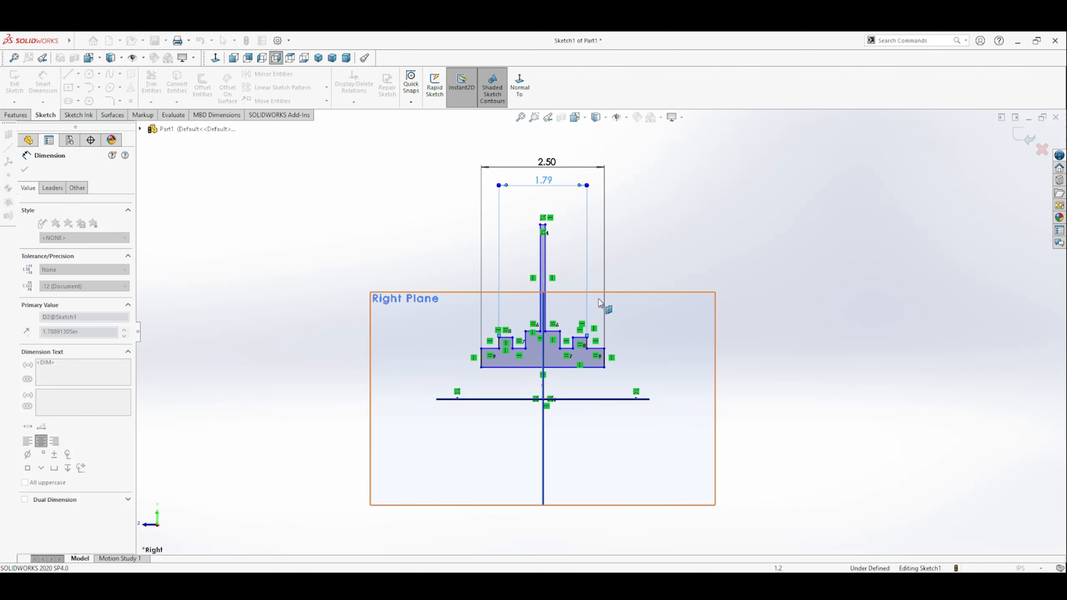
{"action": "type", "text": "2"}
{"action": "key", "text": "Return"}
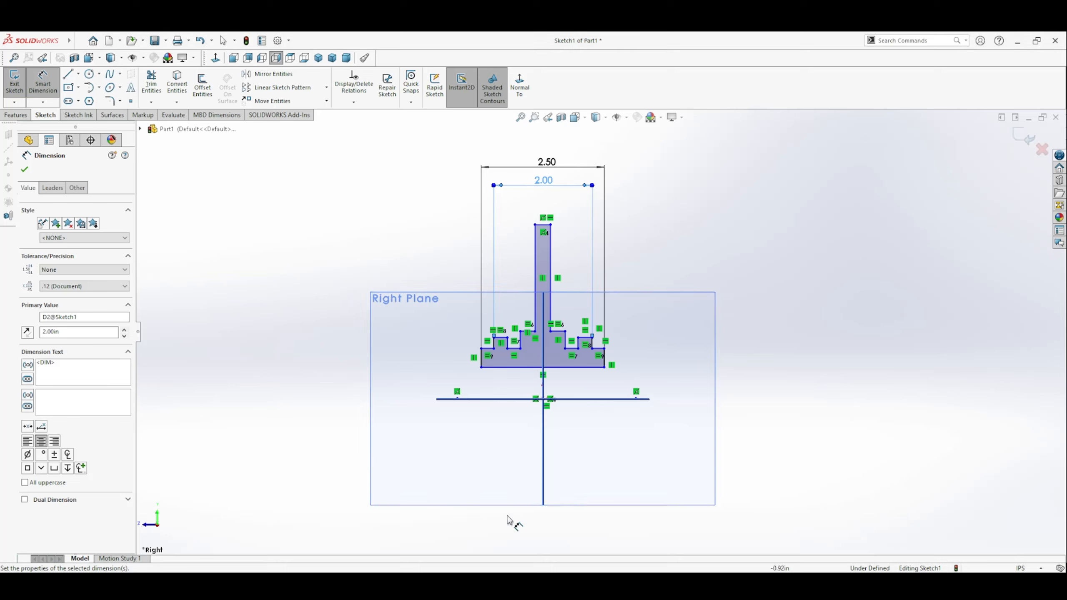
Step: Dimension the distance between the inner vertical edges of the two raised notches as 1.5 in
{"action": "left_click", "coordinate": [567, 342]}
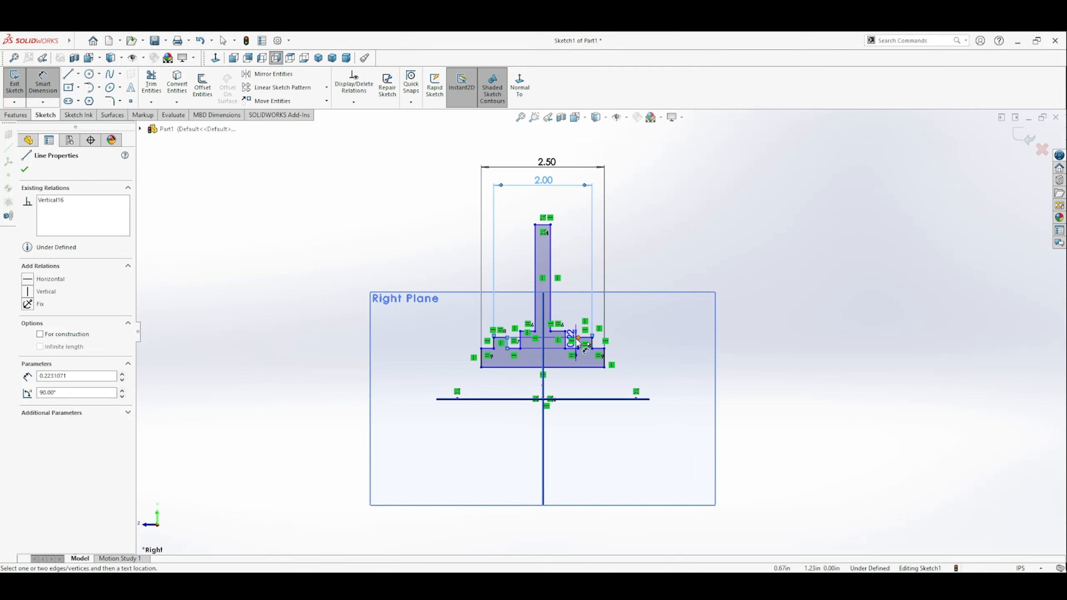
{"action": "left_click", "coordinate": [578, 342]}
{"action": "left_click", "coordinate": [541, 202]}
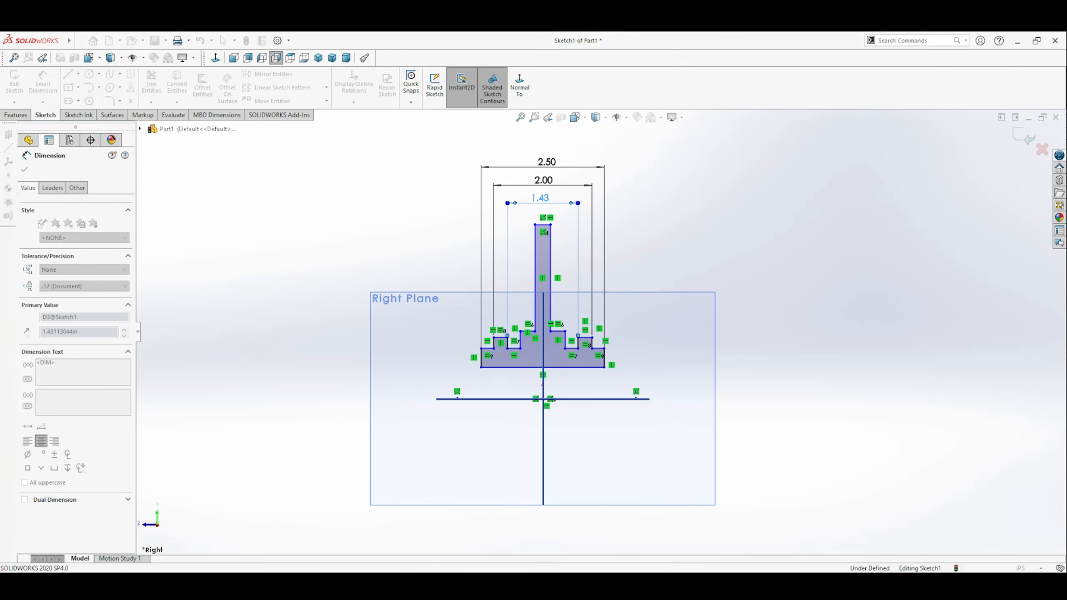
{"action": "type", "text": "1.5"}
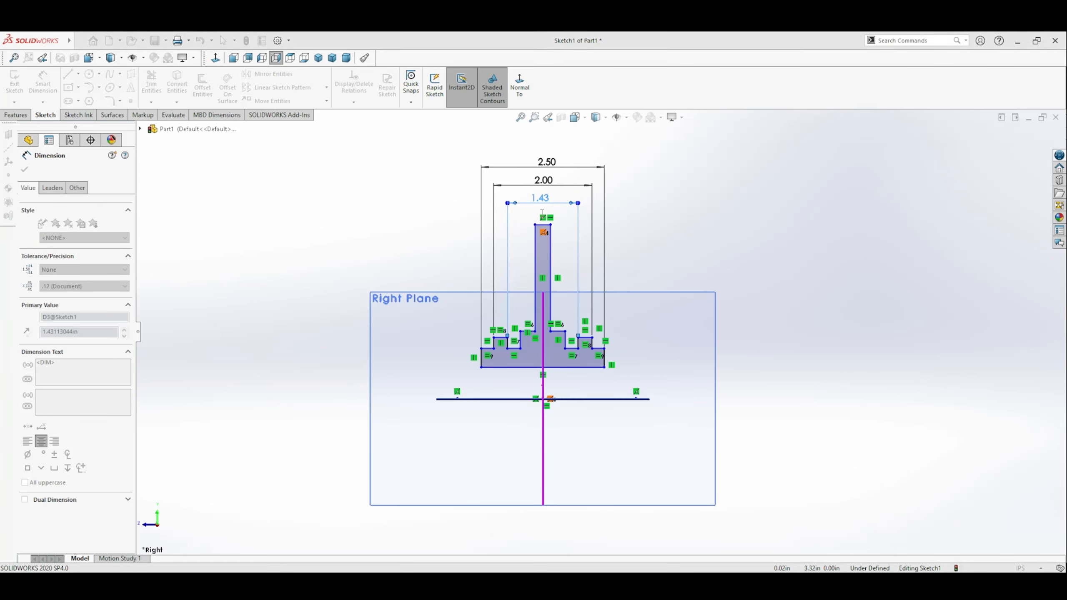
{"action": "key", "text": "Return"}
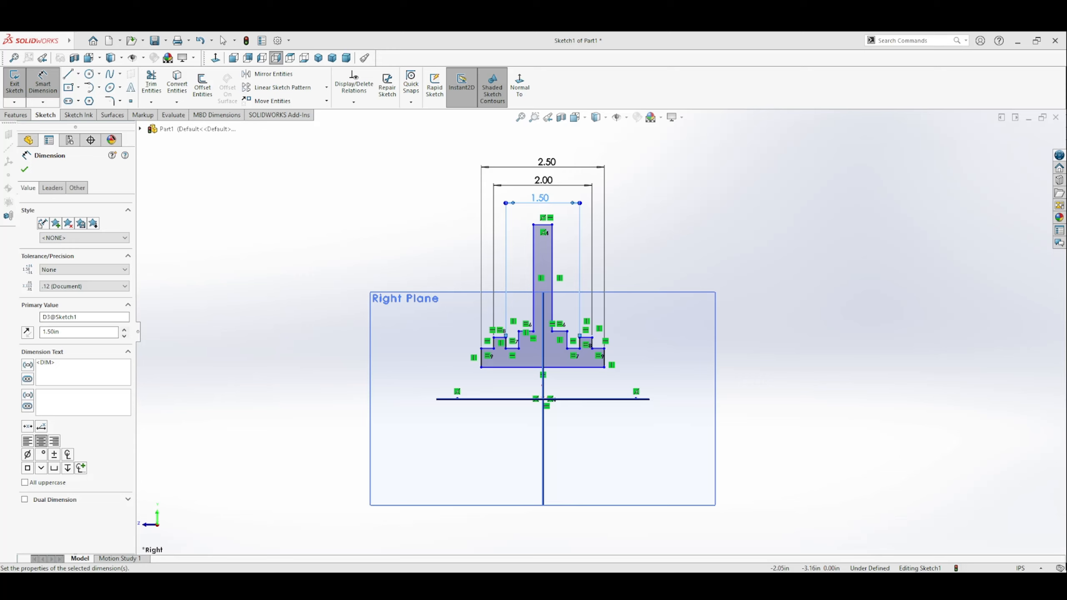
Step: Dimension the width across the two shoulders' vertical edges as 1 in, placing the dimension below the centerline
{"action": "left_click", "coordinate": [521, 340]}
{"action": "left_click", "coordinate": [567, 339]}
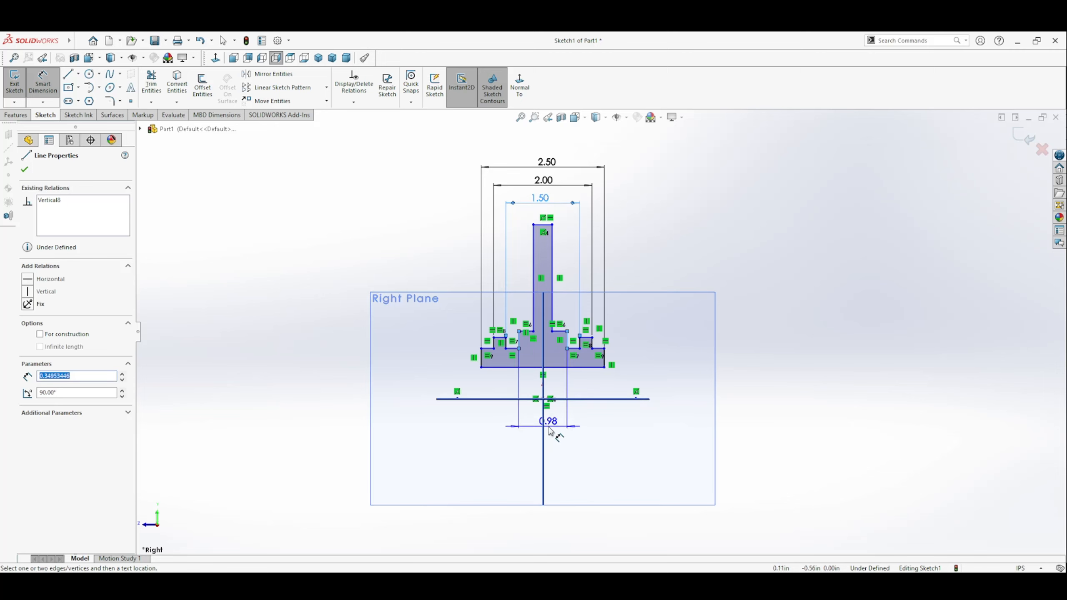
{"action": "left_click", "coordinate": [604, 419]}
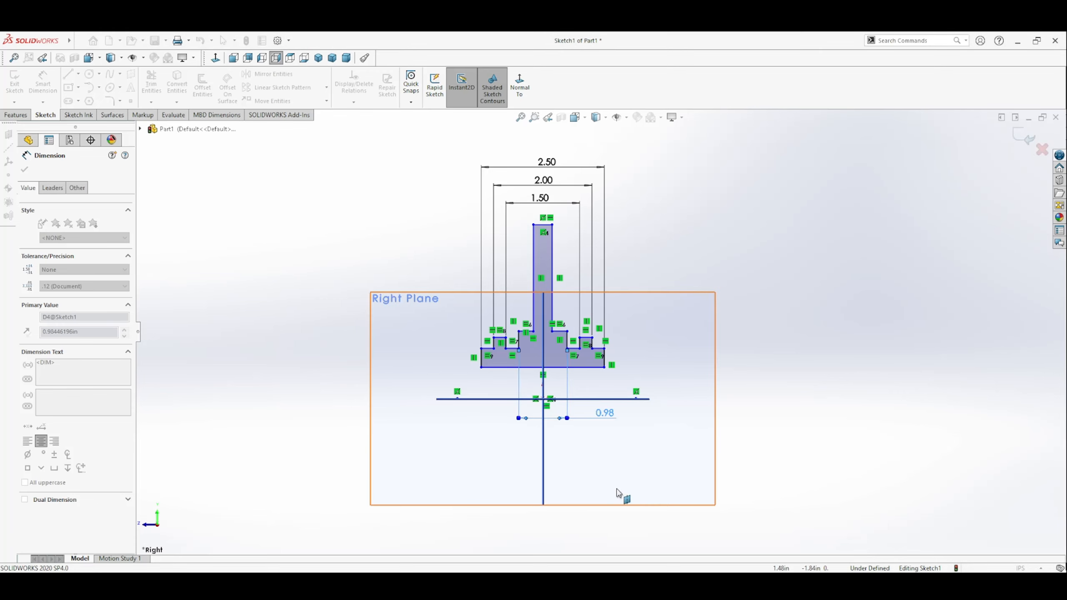
{"action": "type", "text": "1"}
{"action": "key", "text": "Return"}
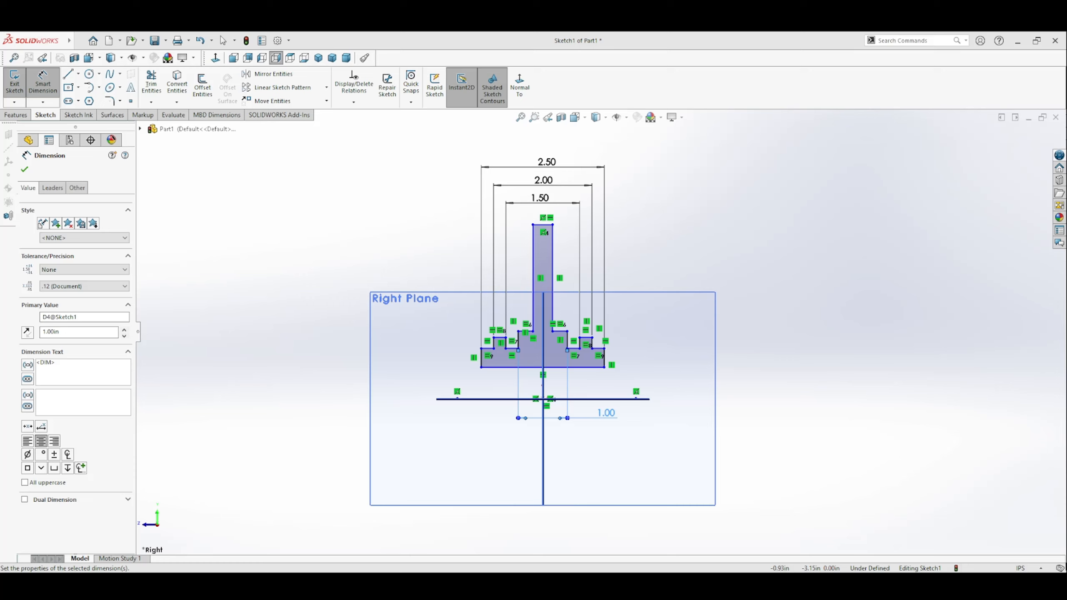
Step: Dimension the web's top edge as 0.5 in, placing the dimension below the shoulder-width dimension
{"action": "left_click", "coordinate": [543, 225]}
{"action": "left_click", "coordinate": [614, 453]}
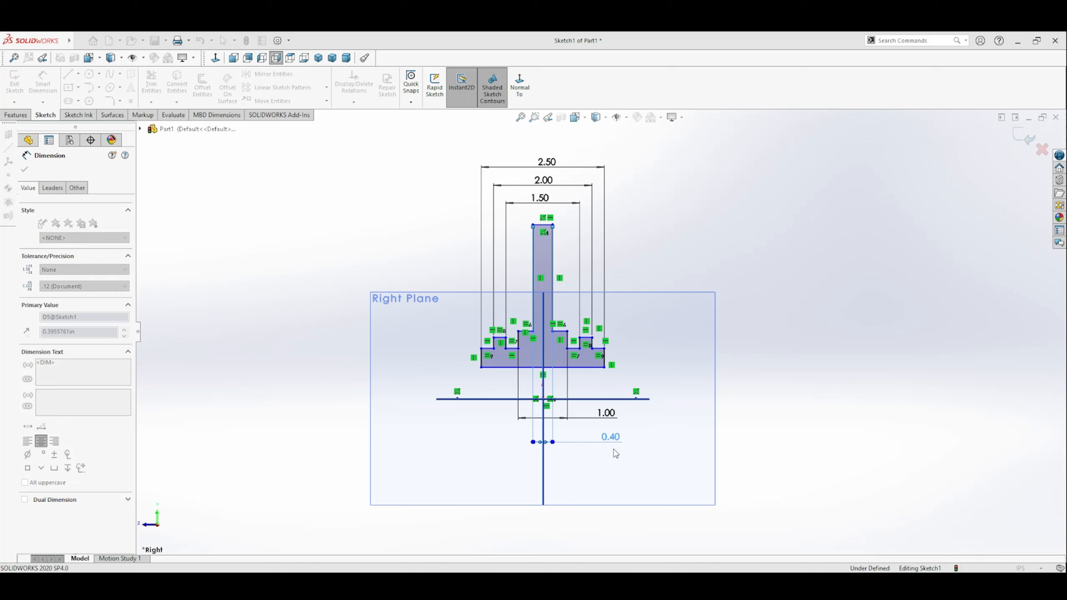
{"action": "type", "text": "0.5"}
{"action": "key", "text": "Return"}
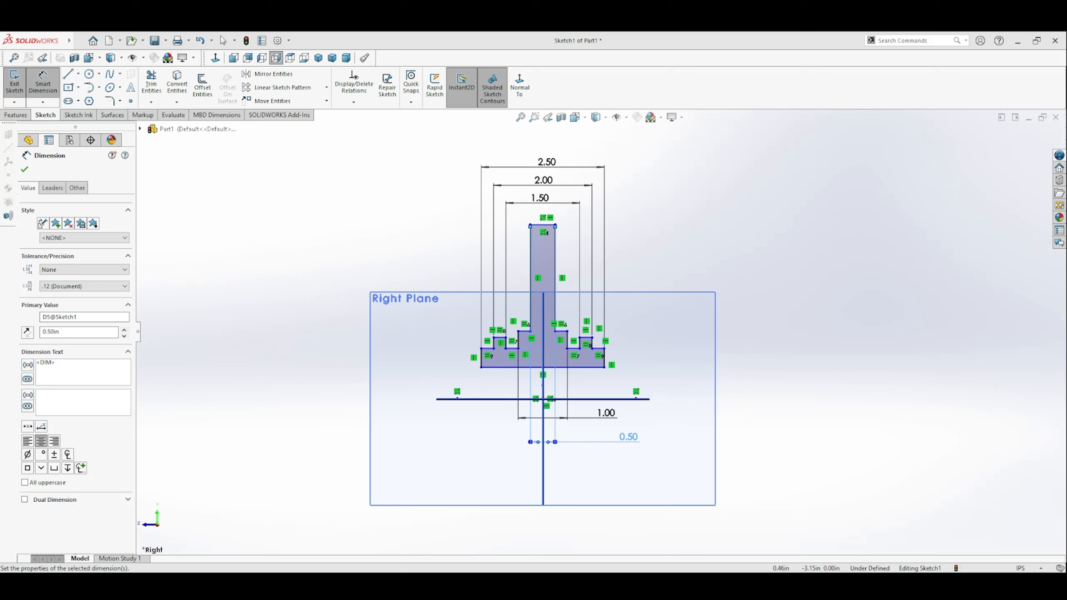
Step: Dimension the profile's bottom edge to the horizontal centerline as a 1 in doubled (diametric) distance
{"action": "left_click", "coordinate": [592, 367]}
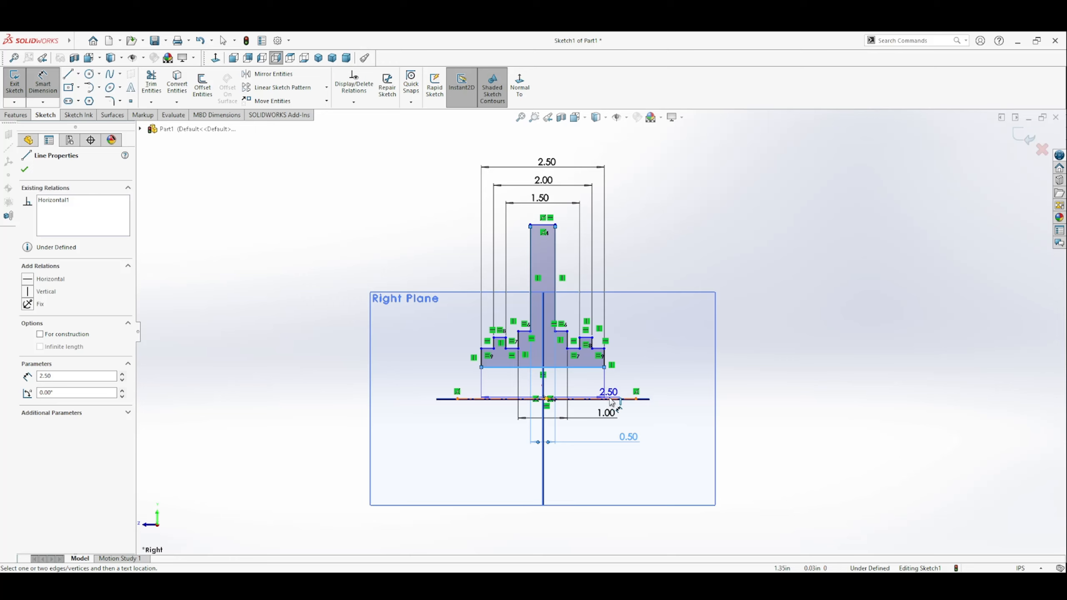
{"action": "left_click", "coordinate": [608, 400]}
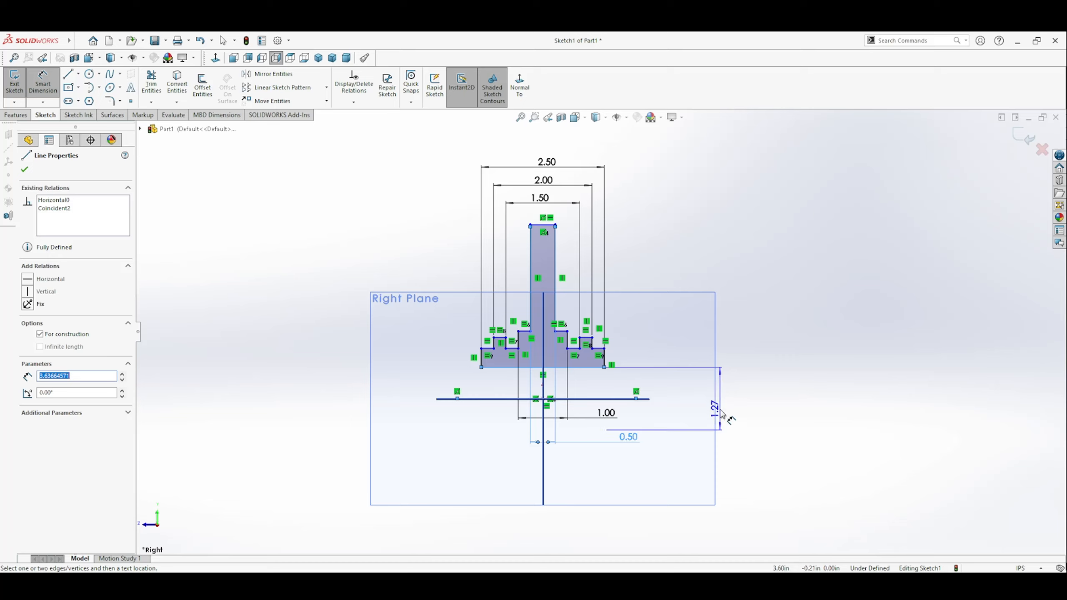
{"action": "left_click", "coordinate": [692, 421]}
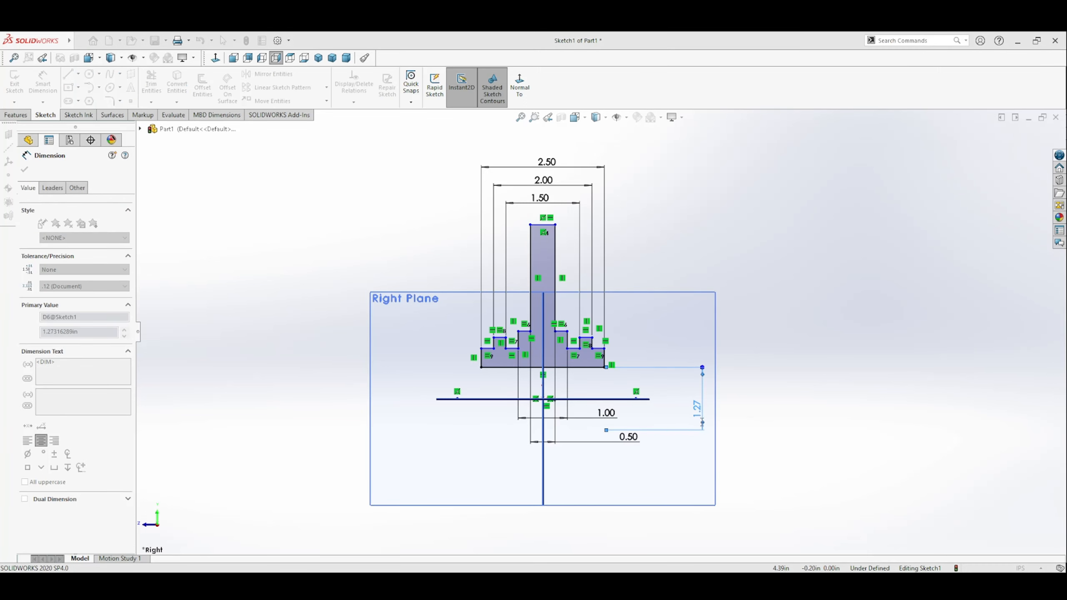
{"action": "type", "text": "1"}
{"action": "key", "text": "Return"}
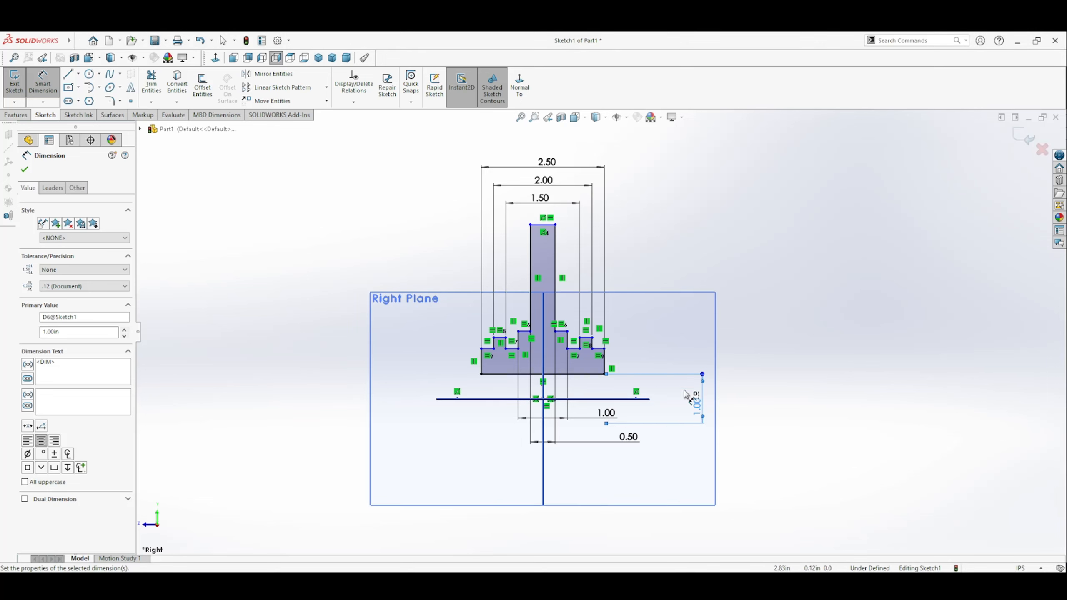
Step: Dimension the right outer ledge's top edge to the horizontal centerline as a 1.5 in doubled distance
{"action": "left_click", "coordinate": [597, 349]}
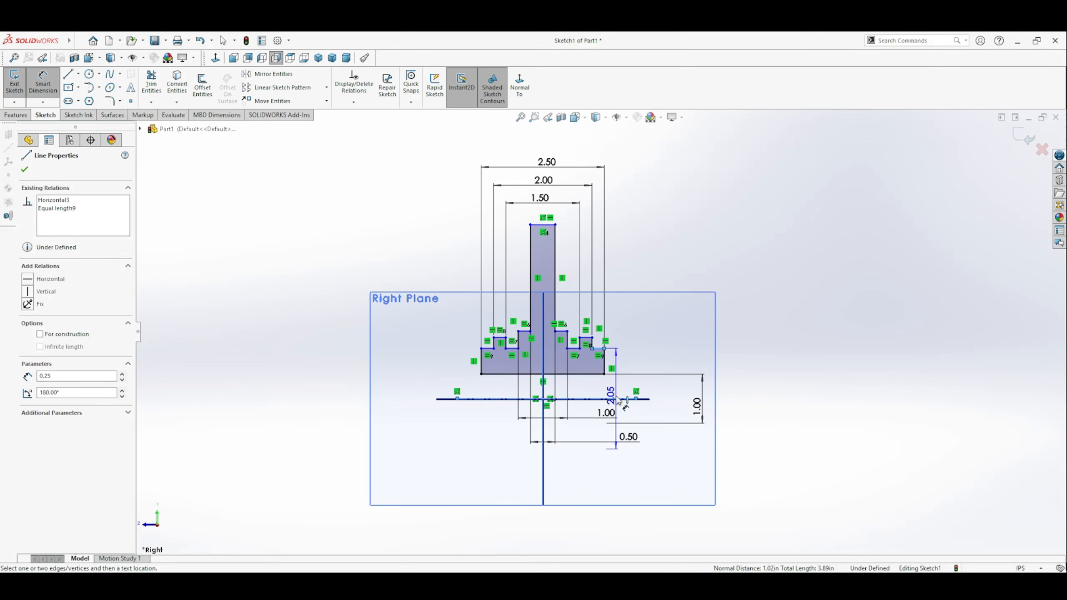
{"action": "left_click", "coordinate": [740, 400]}
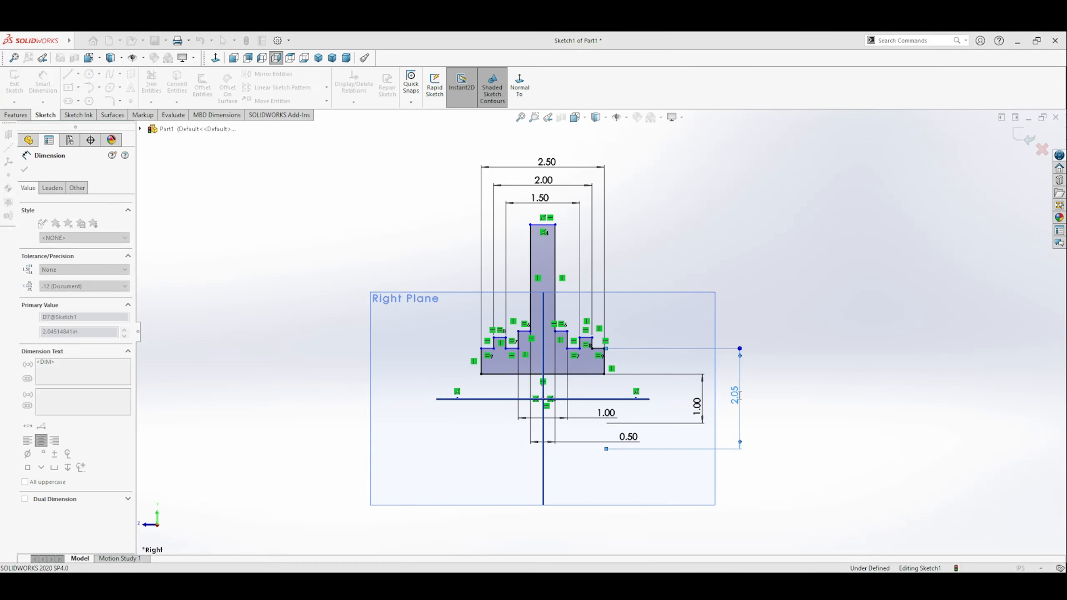
{"action": "type", "text": "1.5"}
{"action": "key", "text": "Return"}
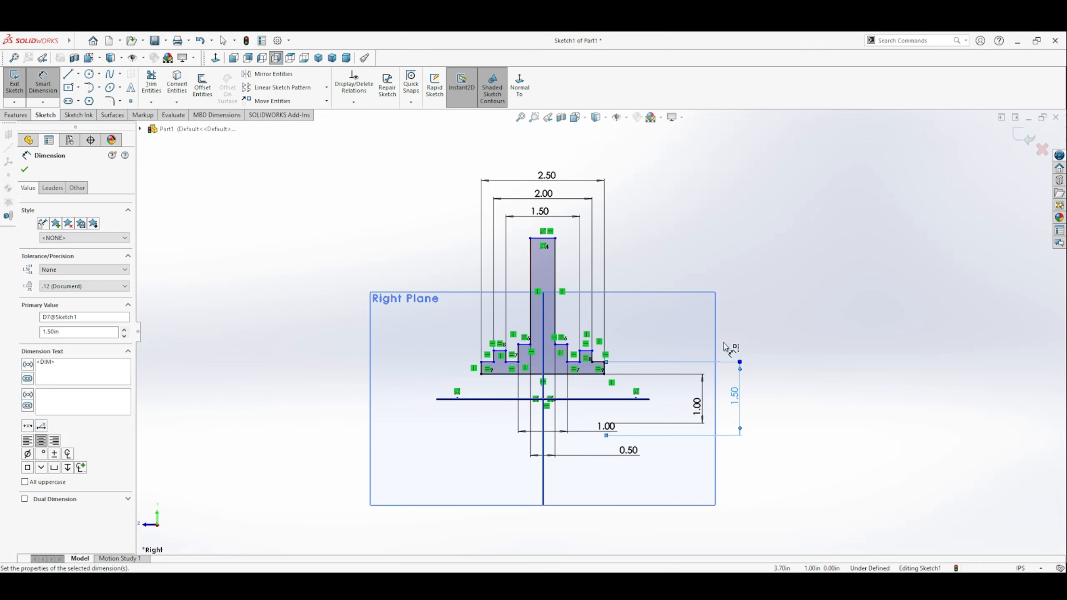
Step: Dimension the right raised notch's top edge to the horizontal centerline as a 1.75 in doubled distance
{"action": "left_click", "coordinate": [590, 352]}
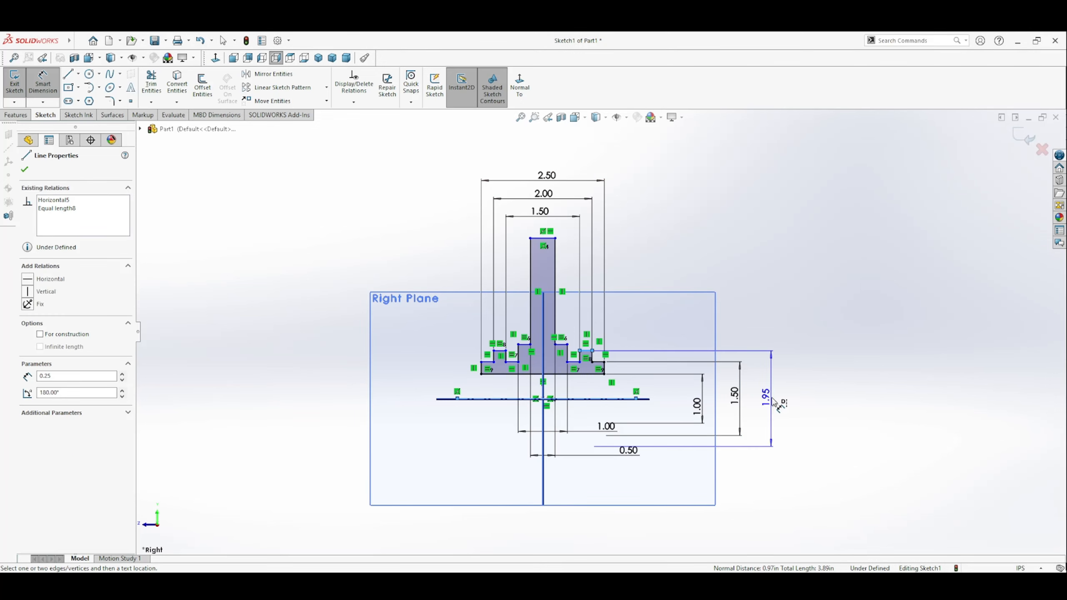
{"action": "left_click", "coordinate": [767, 396]}
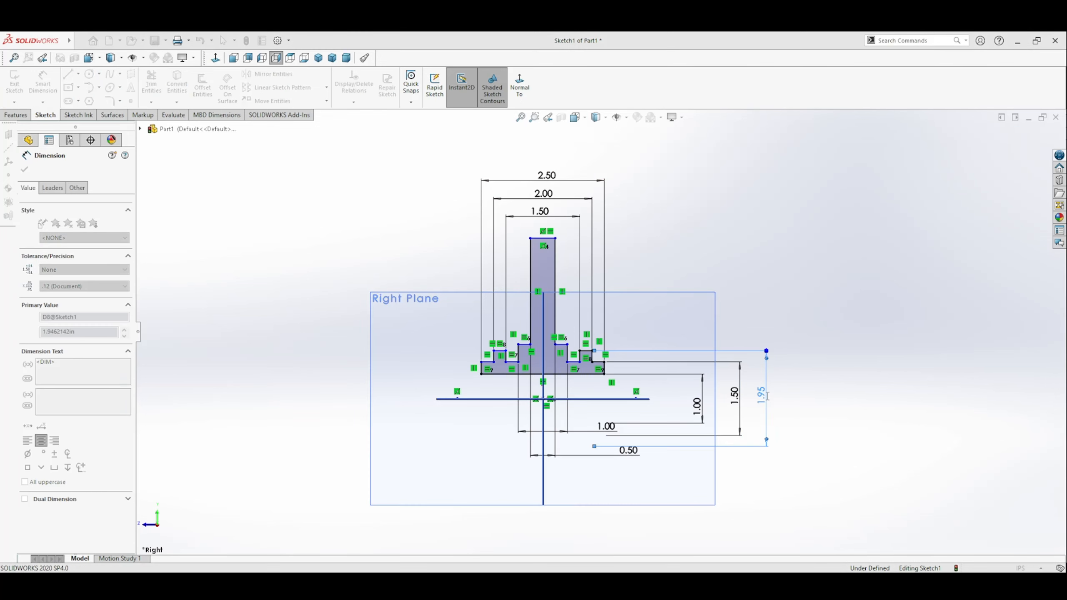
{"action": "type", "text": "1.75"}
{"action": "key", "text": "Return"}
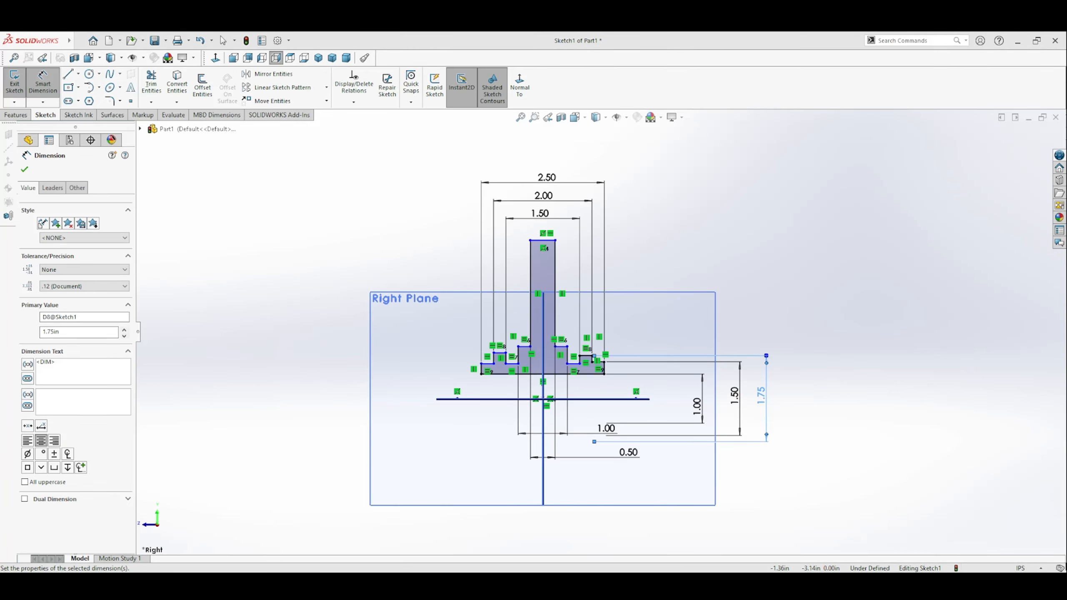
Step: Dimension the right shoulder's top edge to the horizontal centerline as a 2 in doubled distance
{"action": "left_click", "coordinate": [563, 348]}
{"action": "left_click", "coordinate": [796, 393]}
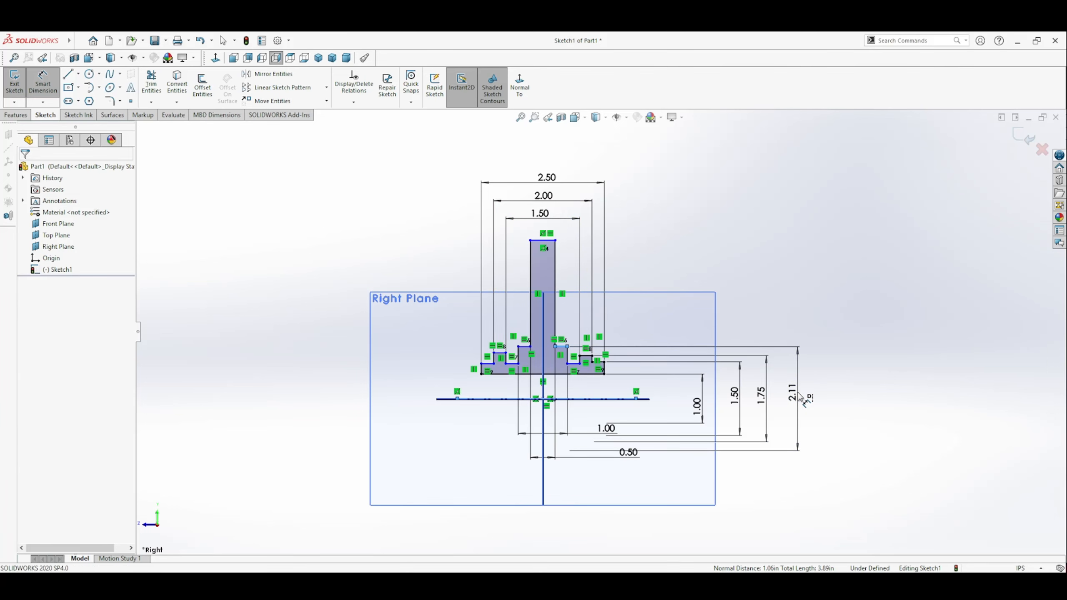
{"action": "type", "text": "2.00in"}
{"action": "key", "text": "Return"}
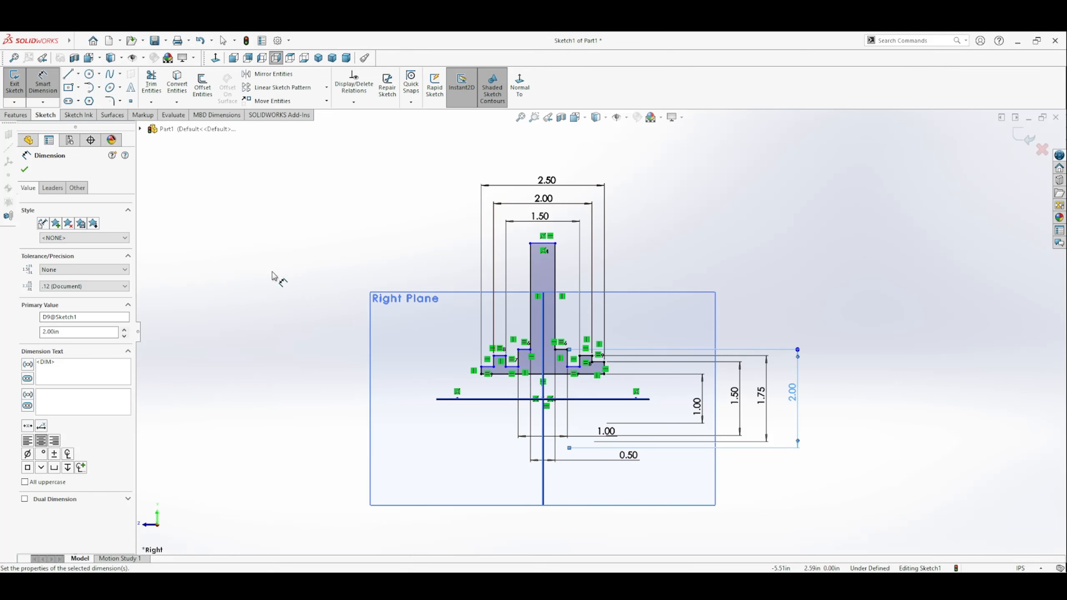
{"action": "left_click", "coordinate": [520, 370]}
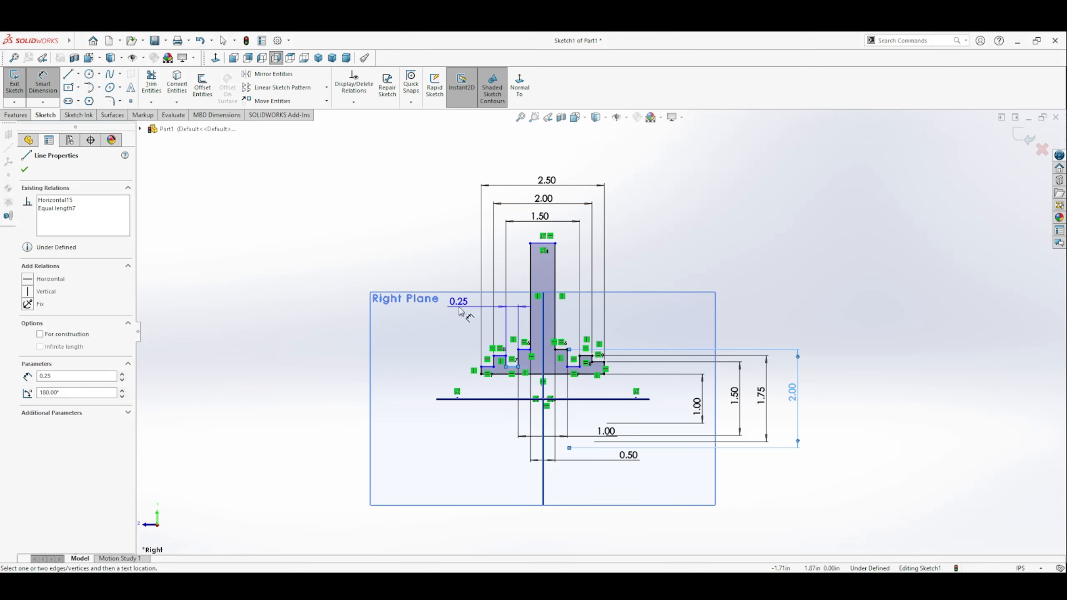
{"action": "left_click", "coordinate": [456, 265]}
{"action": "key", "text": "Escape"}
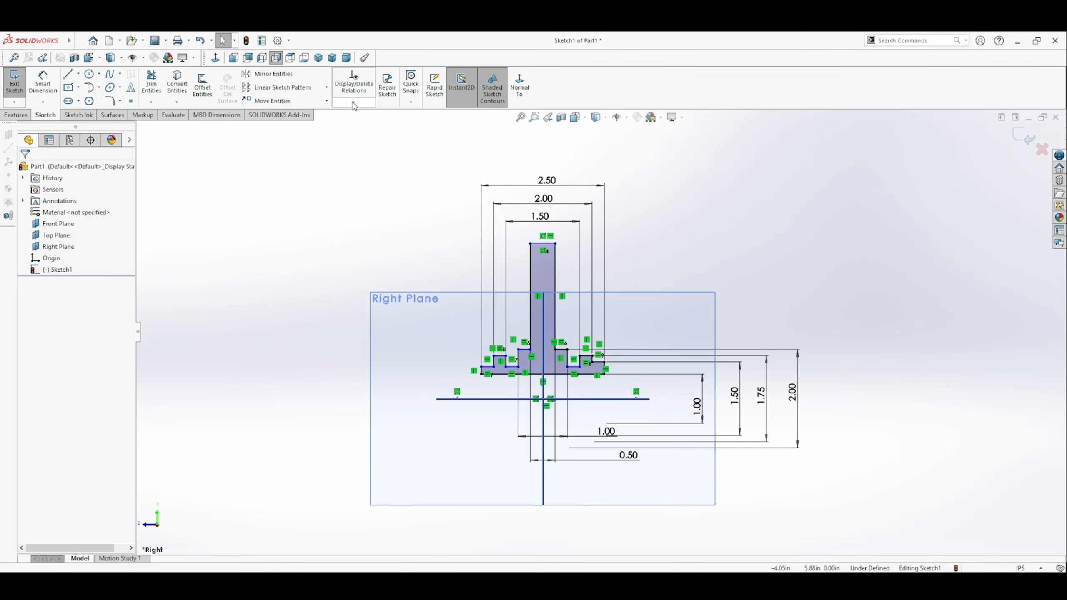
Step: Add a collinear relation between the two groove floors between the shoulders and the raised notches
{"action": "left_click", "coordinate": [354, 103]}
{"action": "left_click", "coordinate": [358, 126]}
{"action": "left_click", "coordinate": [513, 368]}
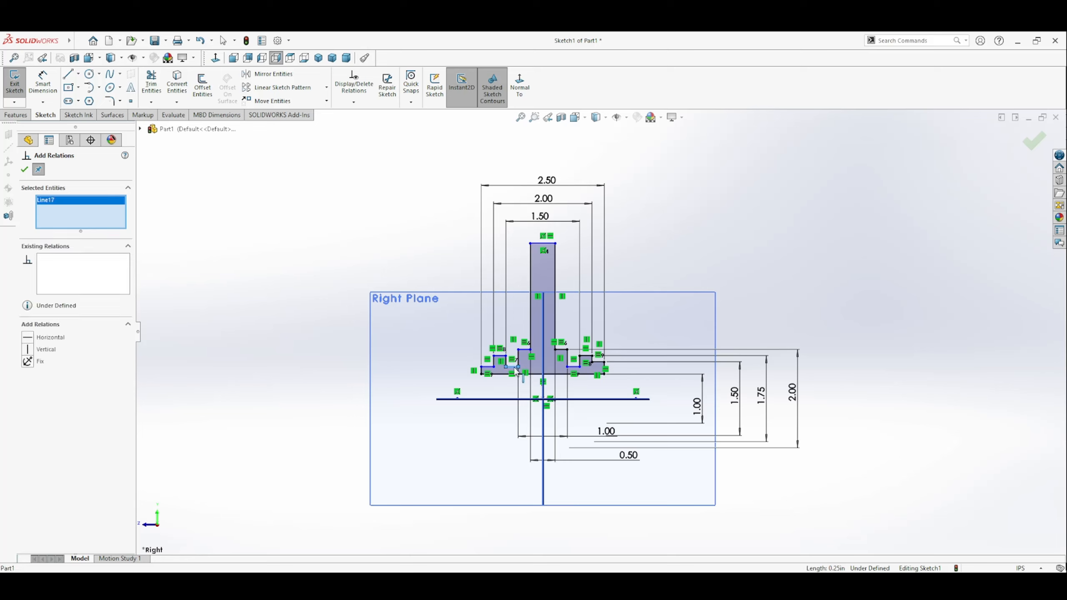
{"action": "left_click", "coordinate": [574, 368]}
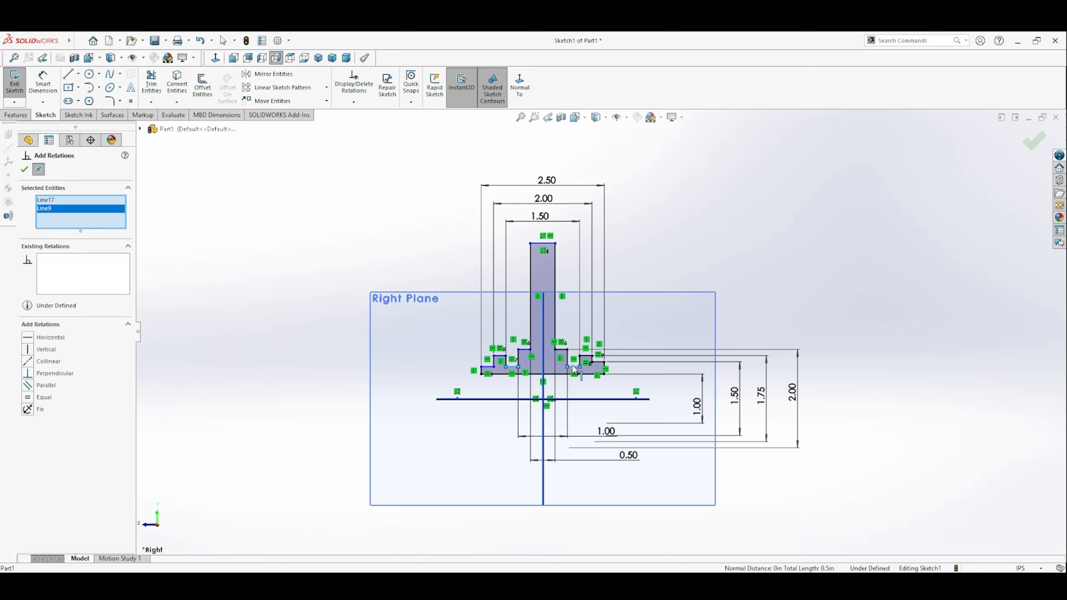
{"action": "left_click", "coordinate": [28, 363]}
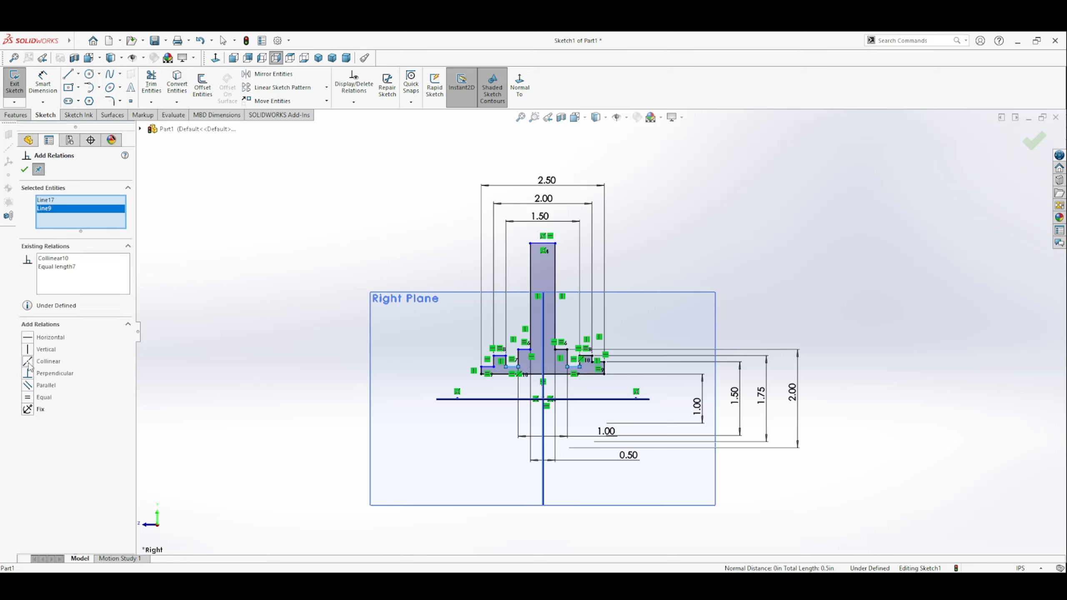
{"action": "left_click", "coordinate": [25, 169]}
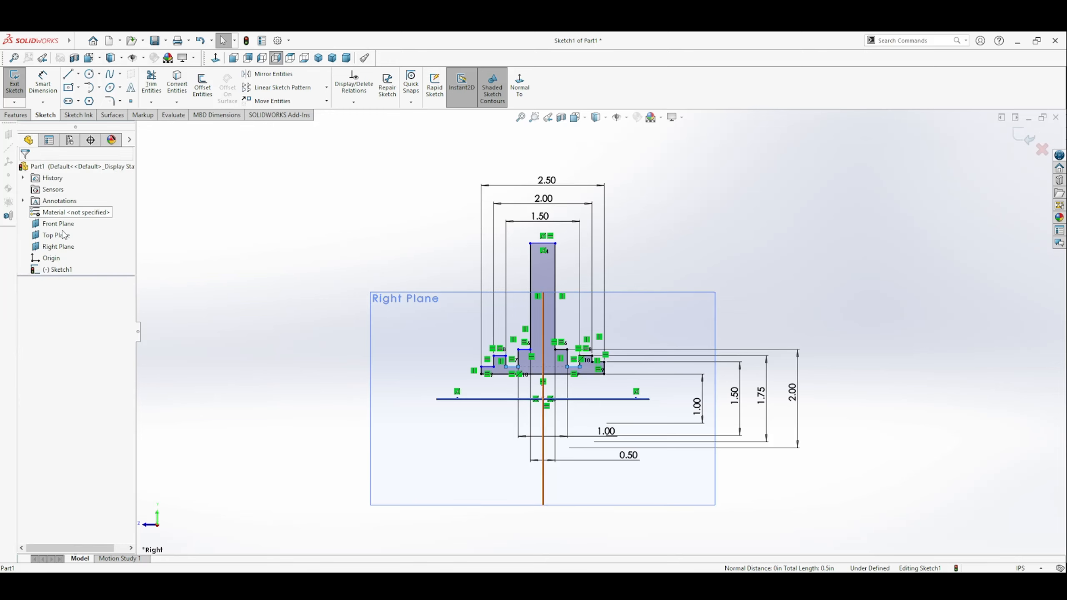
Step: Make the top edges of both outer ledges and both groove floors beside the shoulders collinear
{"action": "left_click", "coordinate": [574, 368]}
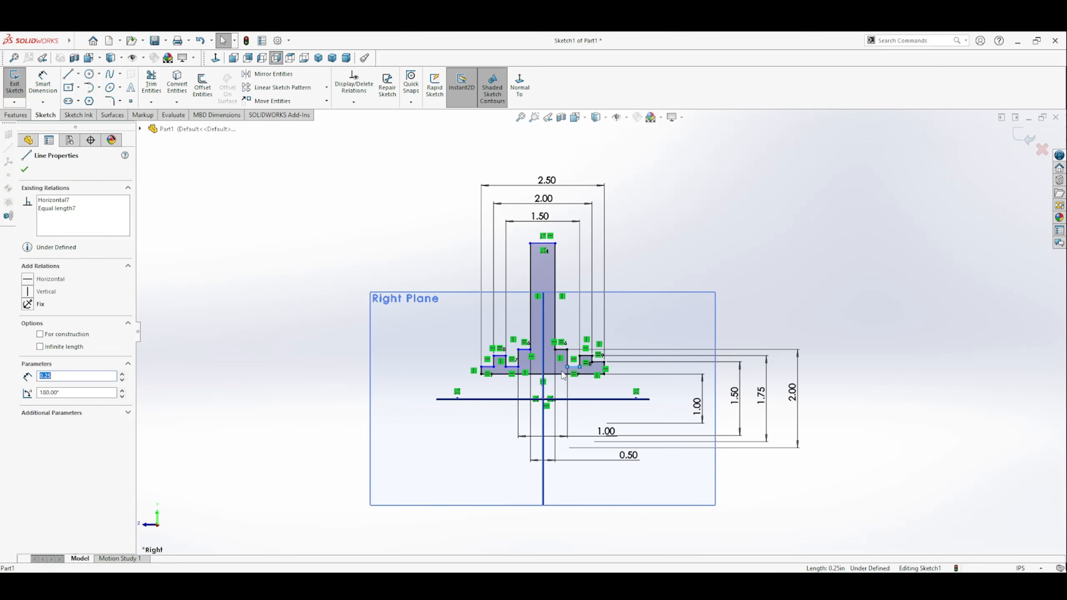
{"action": "left_click", "coordinate": [354, 102]}
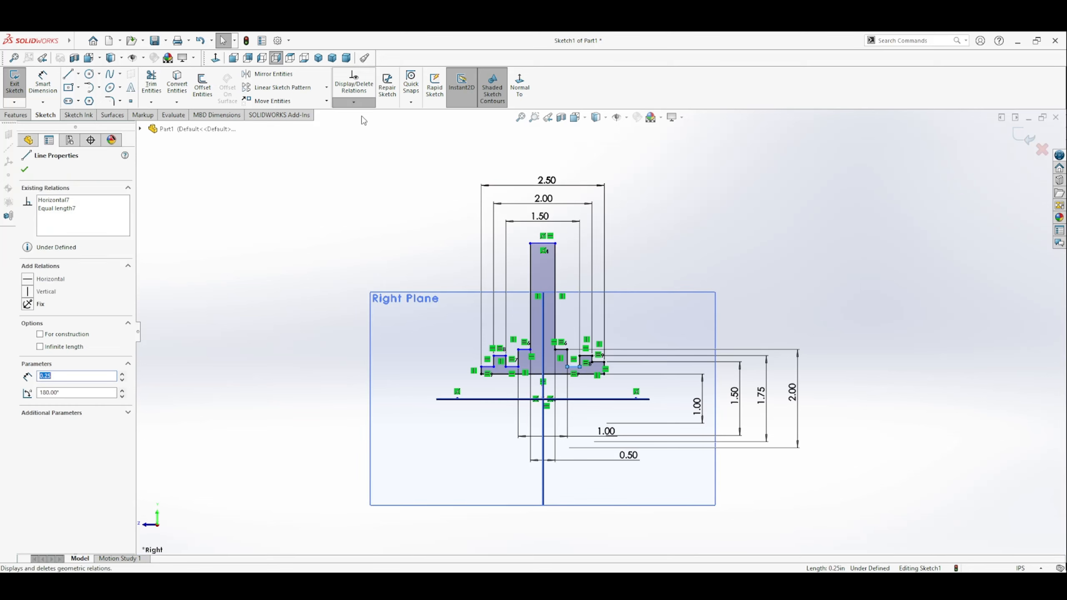
{"action": "left_click", "coordinate": [363, 127]}
{"action": "left_click", "coordinate": [598, 362]}
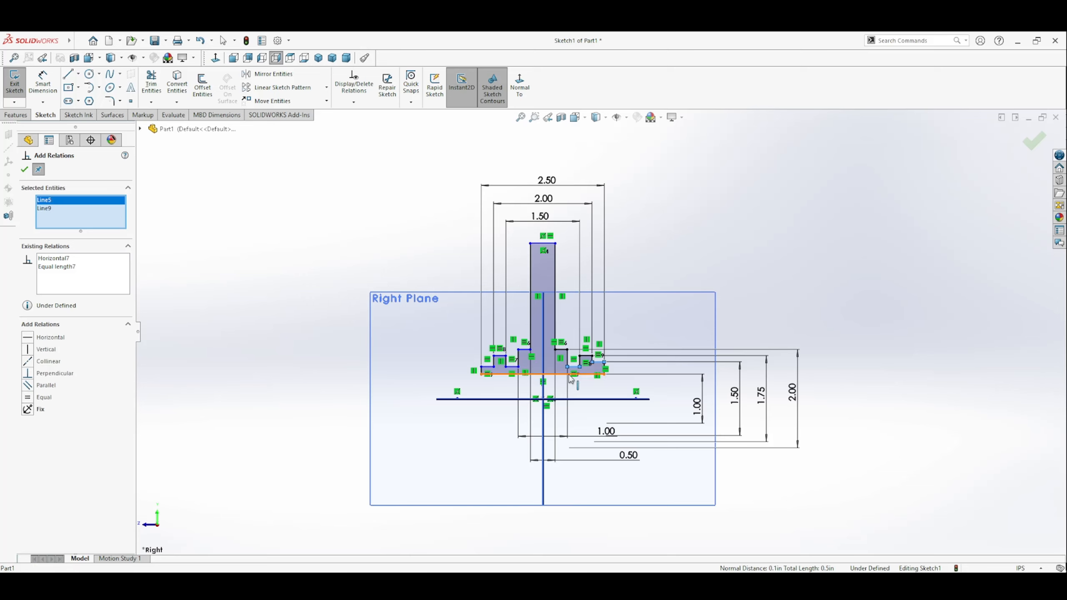
{"action": "left_click", "coordinate": [512, 367]}
{"action": "left_click", "coordinate": [483, 370]}
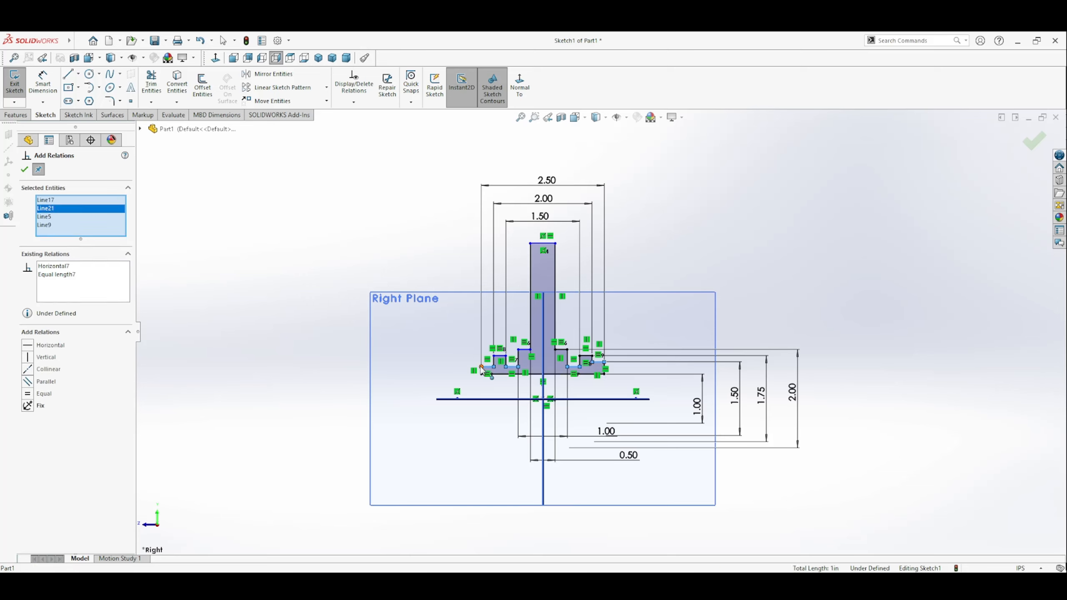
{"action": "left_click", "coordinate": [27, 369]}
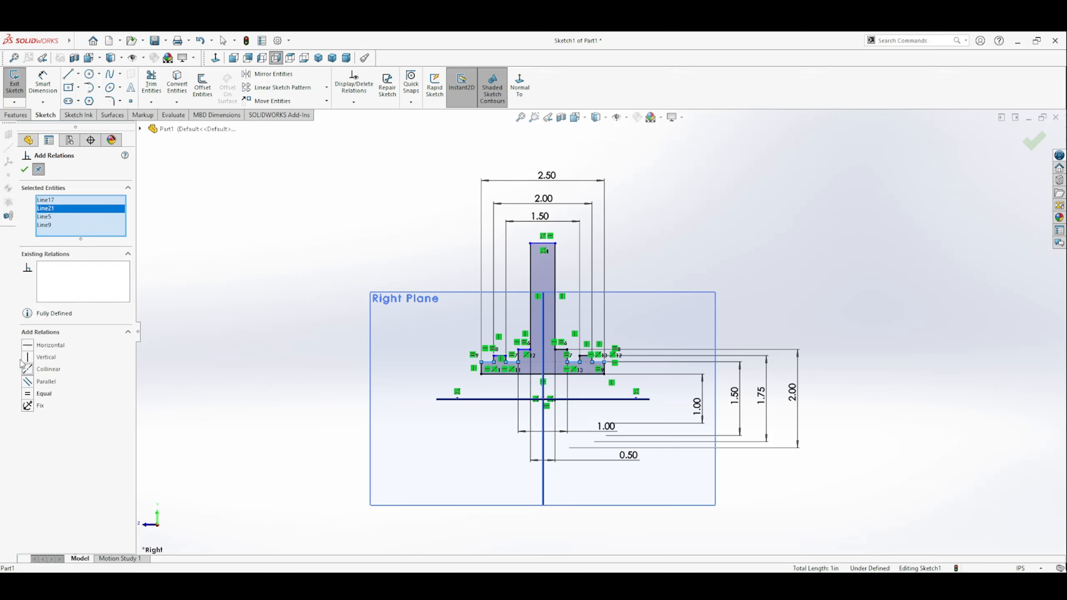
{"action": "left_click", "coordinate": [24, 169]}
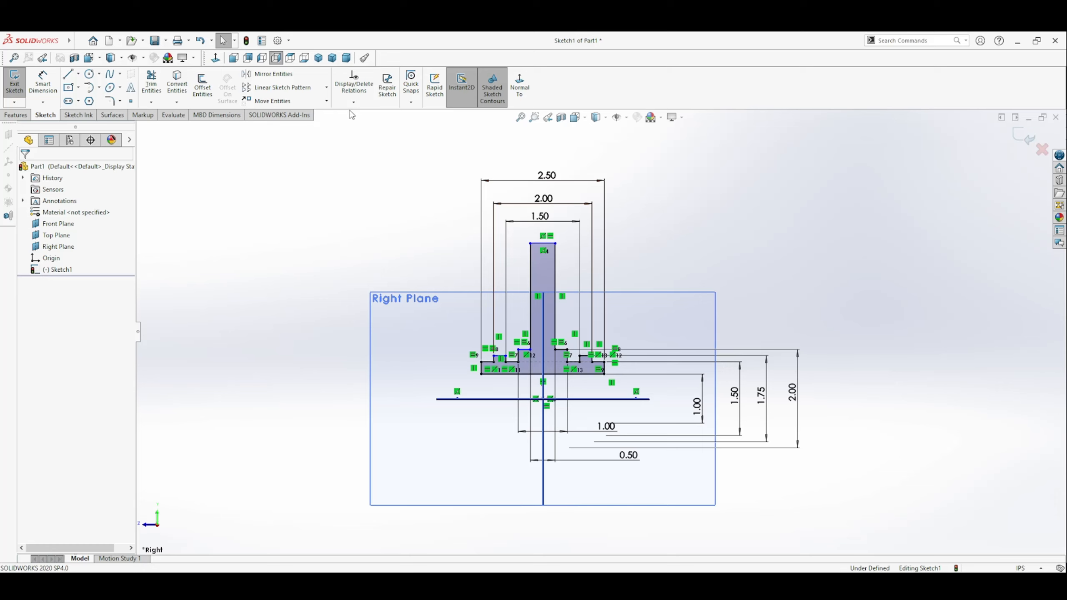
Step: Make the top edges of the two raised notches collinear
{"action": "left_click", "coordinate": [377, 151]}
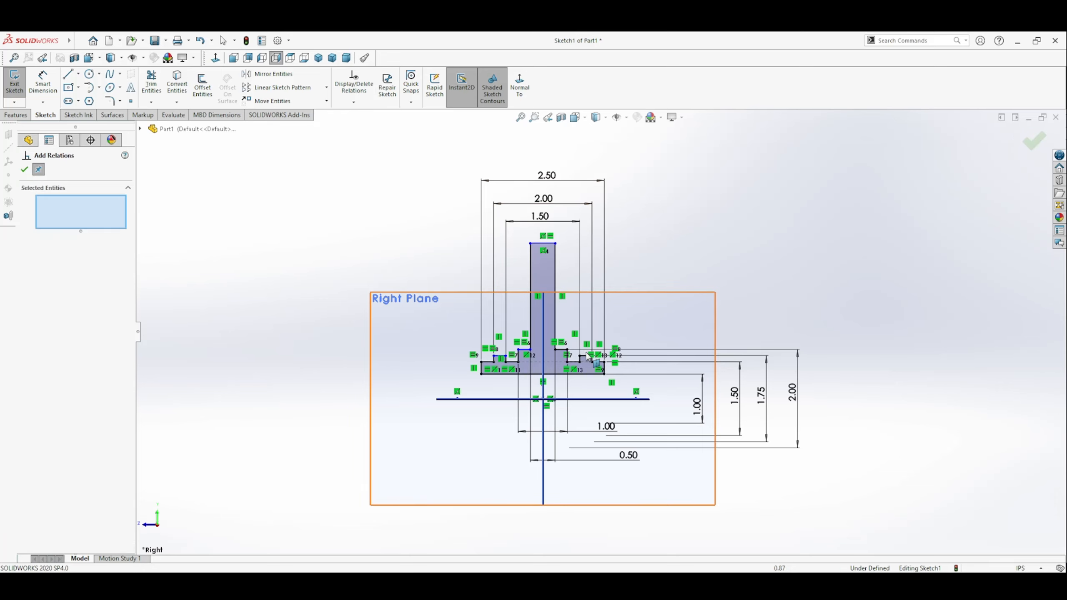
{"action": "left_click", "coordinate": [585, 356]}
{"action": "left_click", "coordinate": [504, 357]}
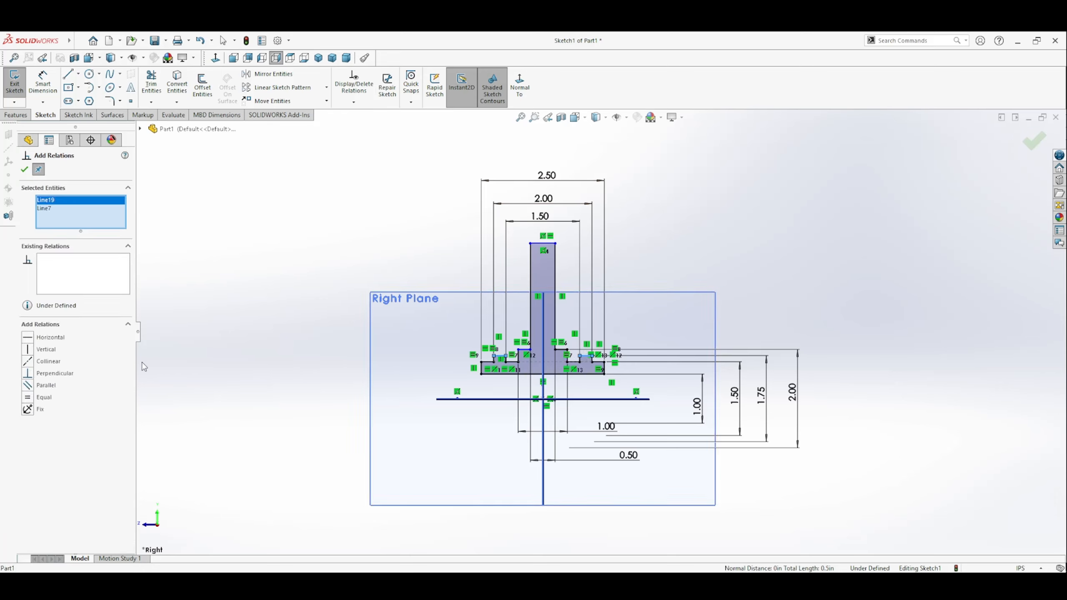
{"action": "left_click", "coordinate": [32, 362]}
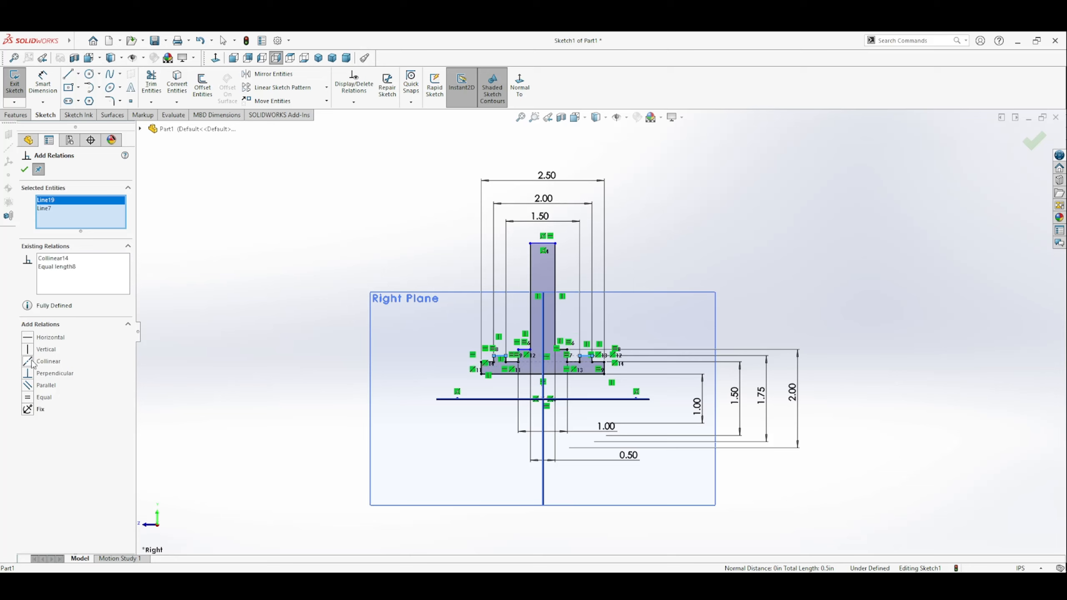
{"action": "left_click", "coordinate": [23, 169]}
Step: Make the top edges of the two shoulders beside the web collinear
{"action": "left_click", "coordinate": [525, 350]}
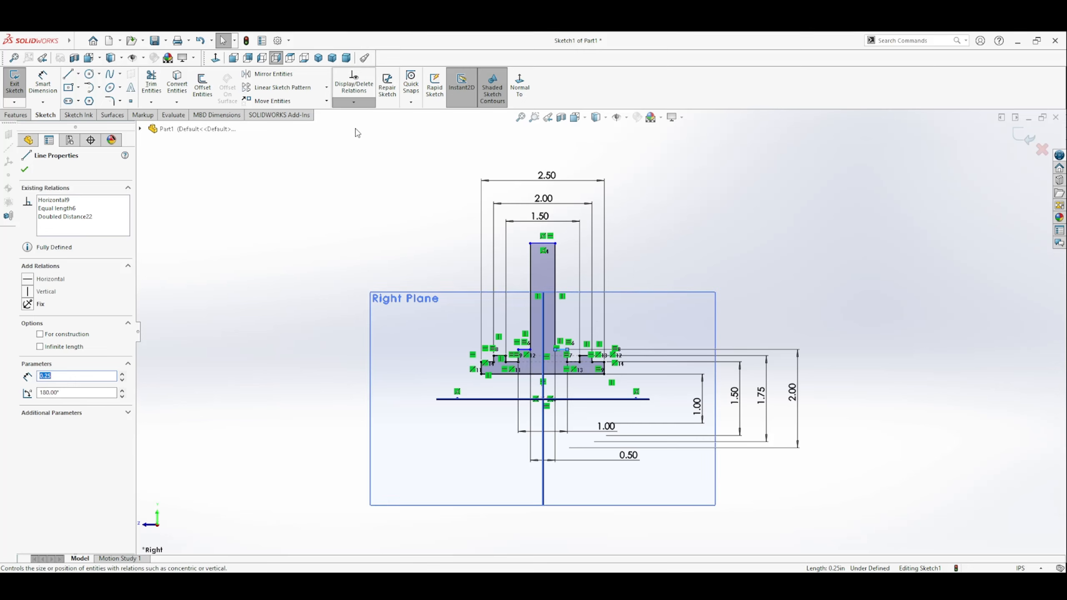
{"action": "left_click", "coordinate": [524, 349], "text": "ctrl"}
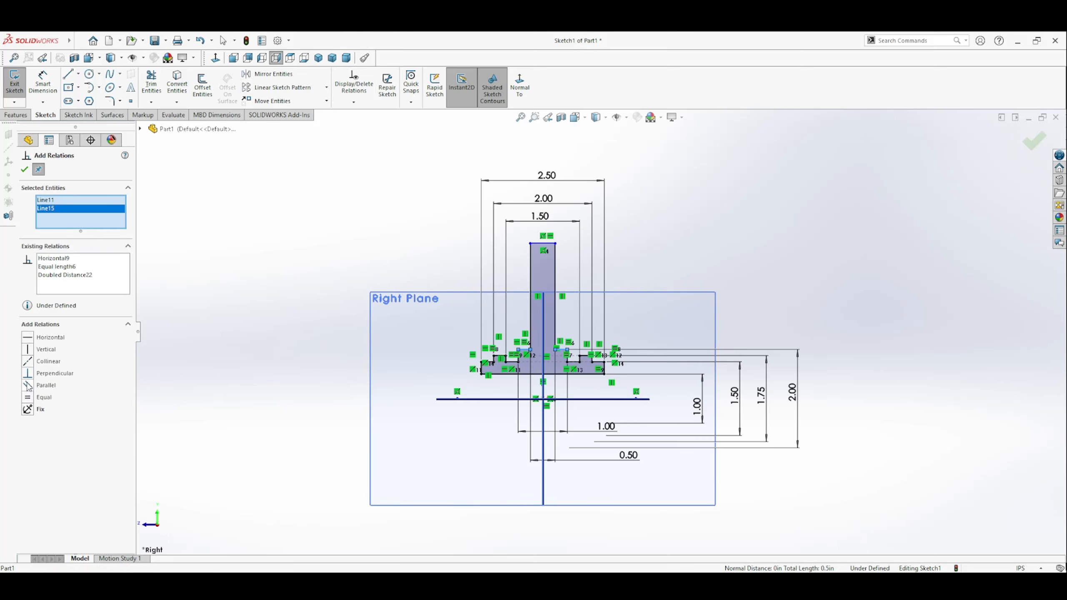
{"action": "left_click", "coordinate": [28, 385]}
{"action": "left_click", "coordinate": [24, 169]}
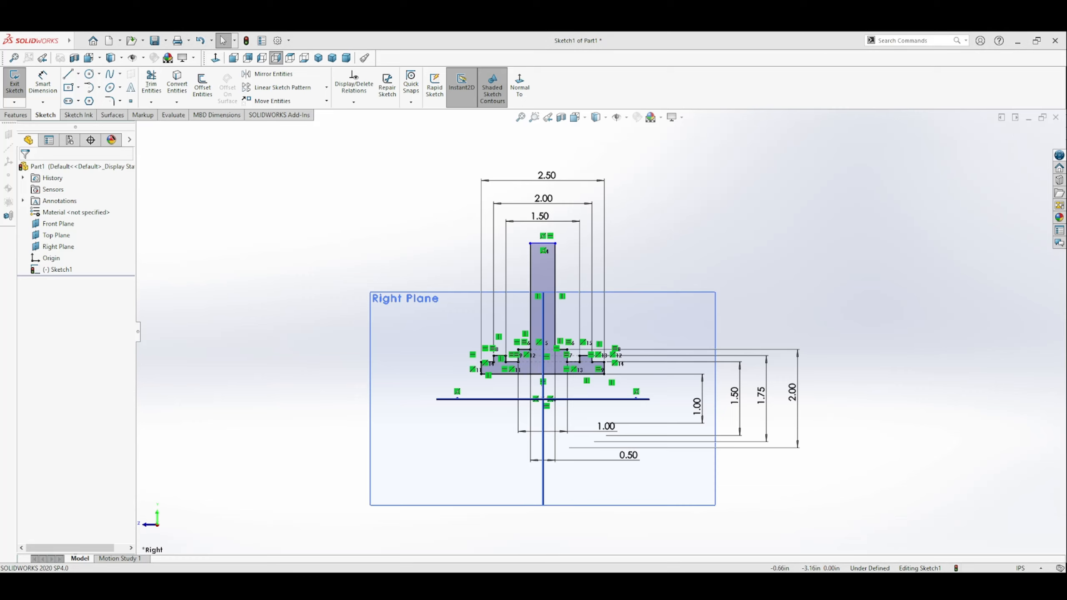
Step: Dimension the web's top edge to the horizontal centerline as a 4.5 in doubled distance
{"action": "left_click", "coordinate": [42, 85]}
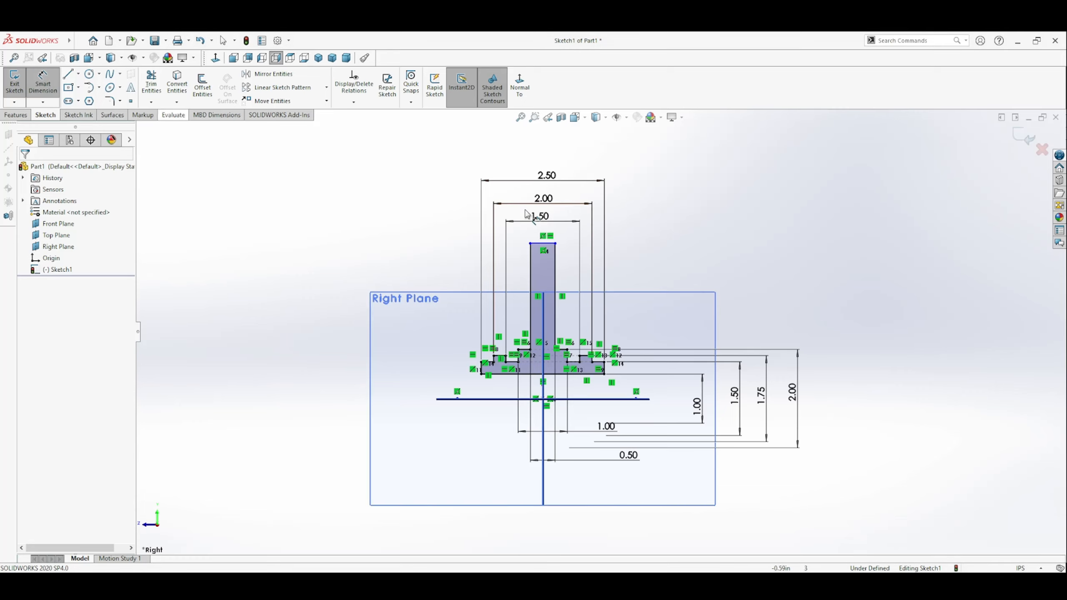
{"action": "left_click", "coordinate": [543, 243]}
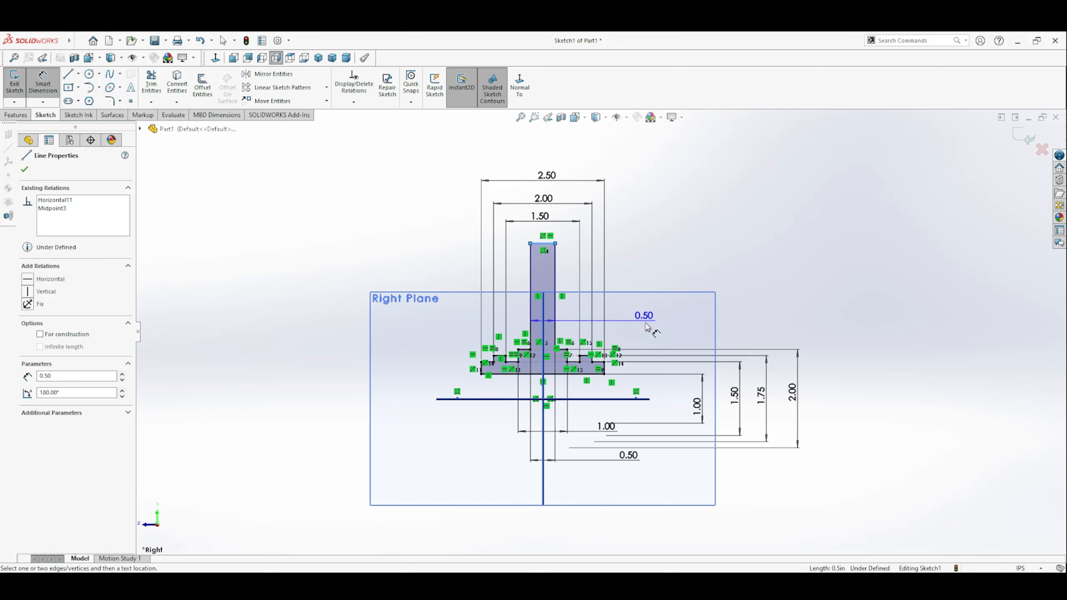
{"action": "left_click", "coordinate": [629, 399]}
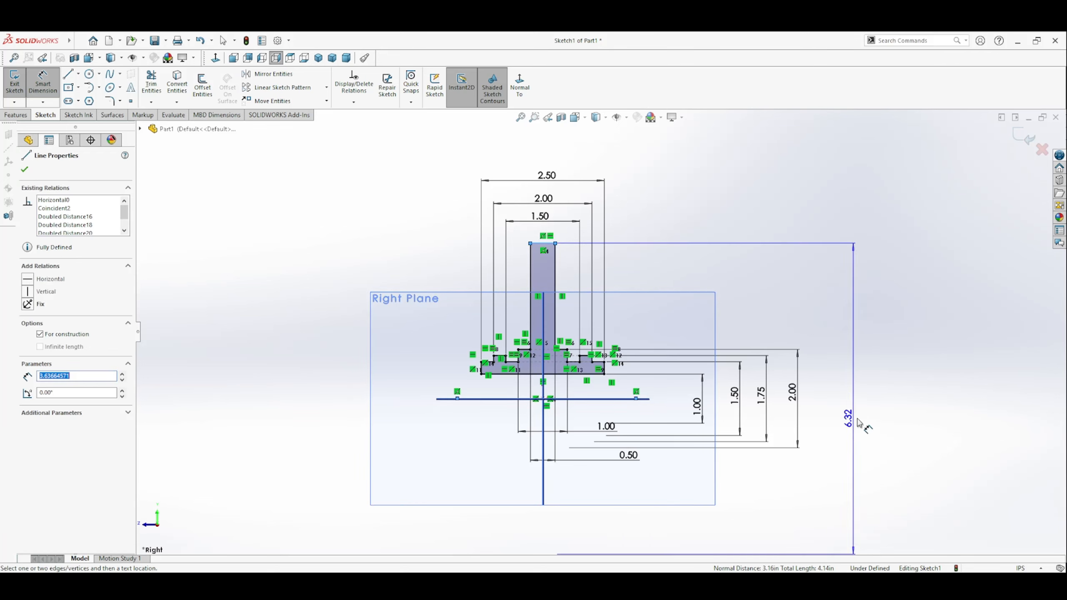
{"action": "left_click", "coordinate": [856, 457]}
{"action": "type", "text": "4.5"}
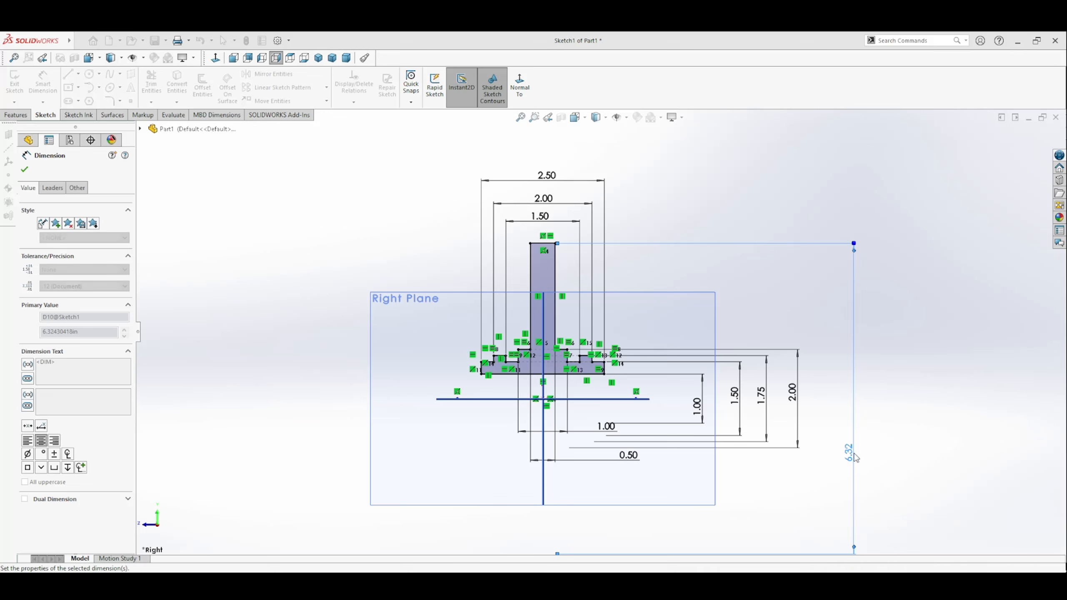
{"action": "key", "text": "Return"}
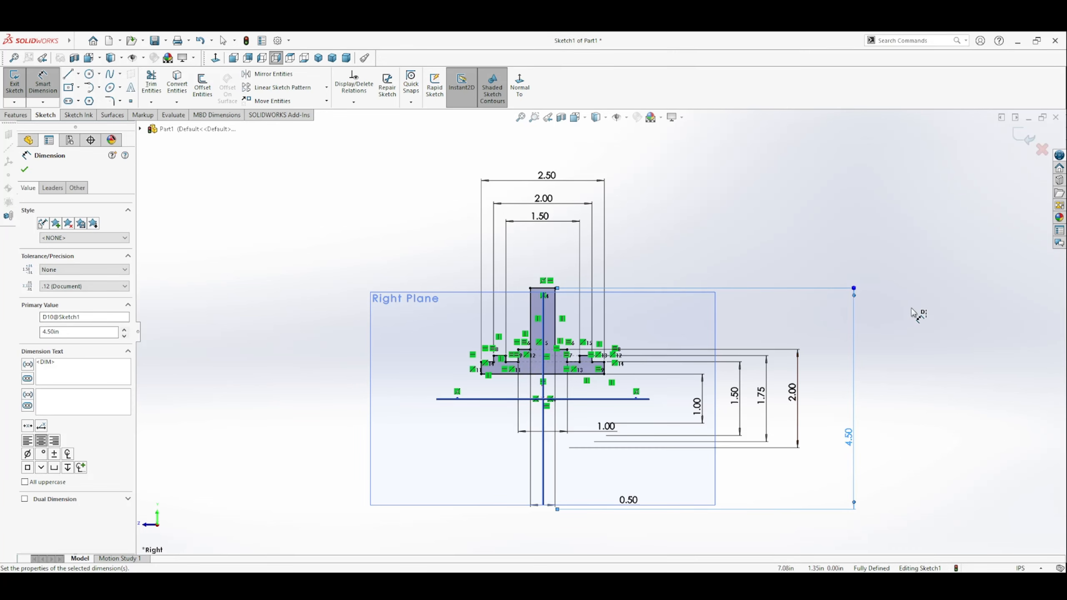
Step: Move the 1.00 in and 0.50 in width dimensions above the profile and stack them neatly with the 1.50, 2.00 and 2.50 in widths
{"action": "left_click", "coordinate": [940, 266]}
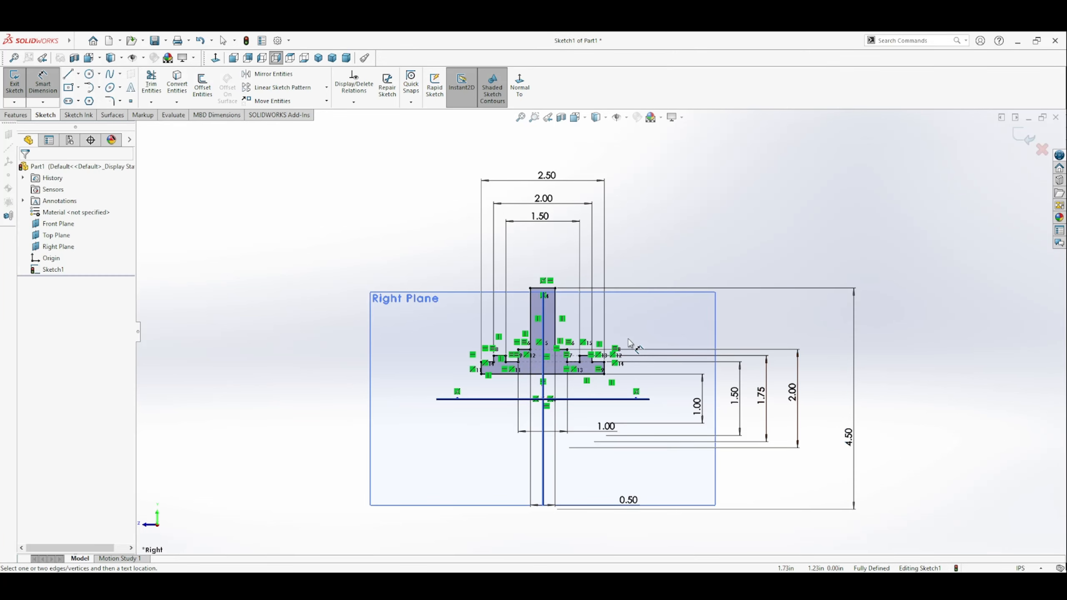
{"action": "scroll", "coordinate": [628, 342], "scroll_direction": "down", "scroll_amount": 4}
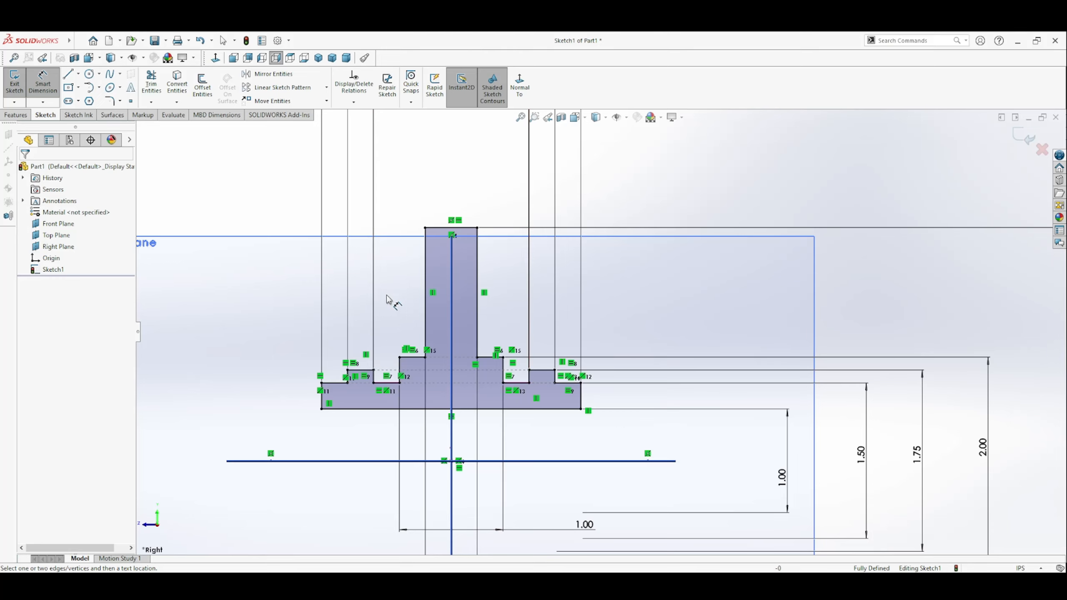
{"action": "key", "text": "f"}
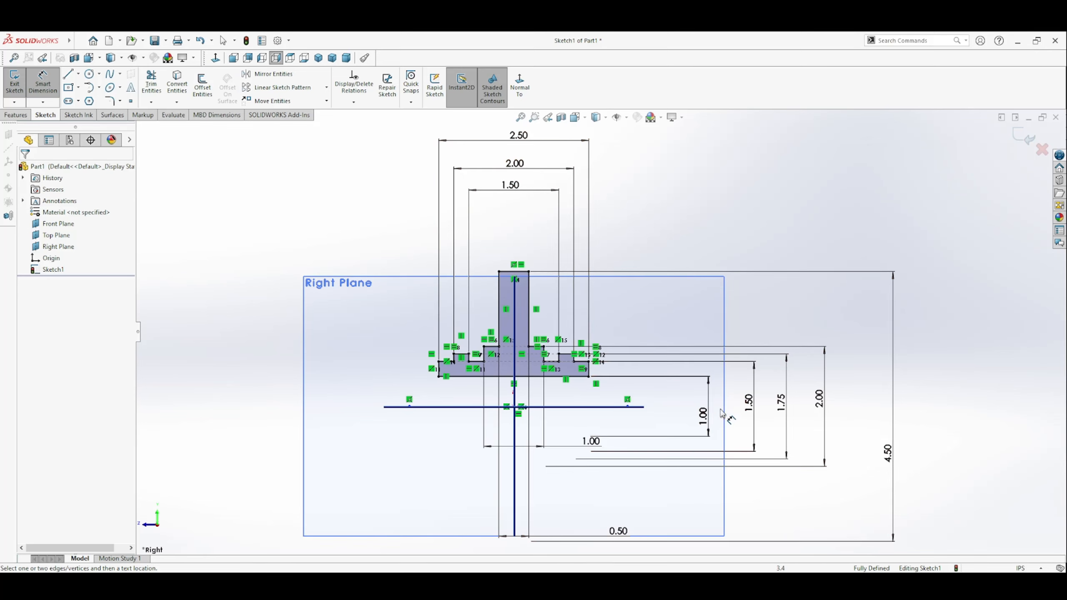
{"action": "mouse_move", "coordinate": [590, 441]}
{"action": "left_mouse_down"}
{"action": "mouse_move", "coordinate": [529, 394]}
{"action": "mouse_move", "coordinate": [517, 229]}
{"action": "left_mouse_up"}
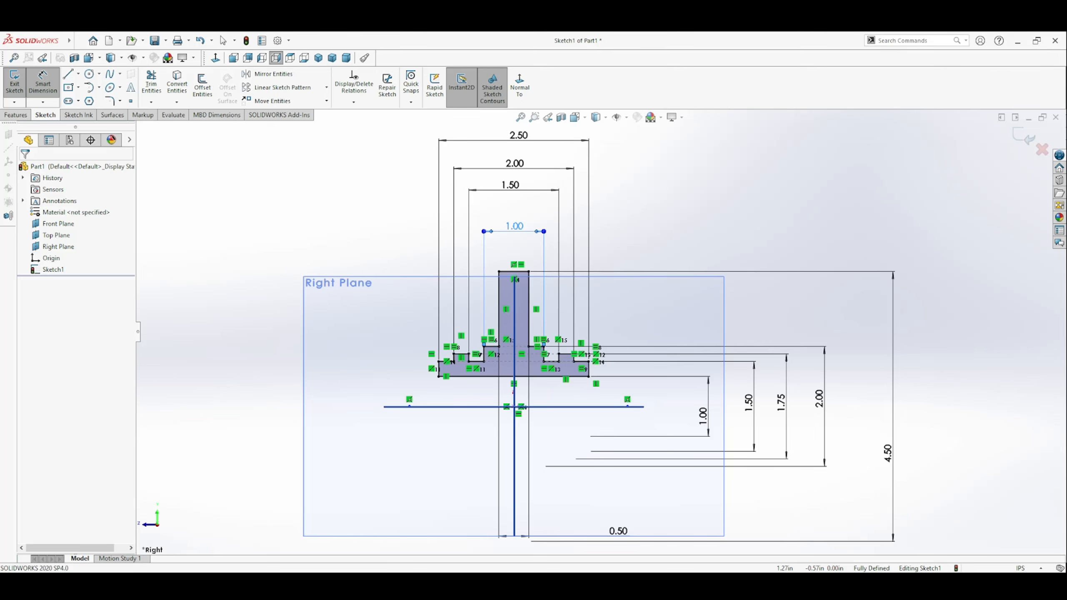
{"action": "left_click_drag", "start_coordinate": [521, 229], "coordinate": [518, 205]}
{"action": "left_click_drag", "start_coordinate": [617, 531], "coordinate": [514, 226]}
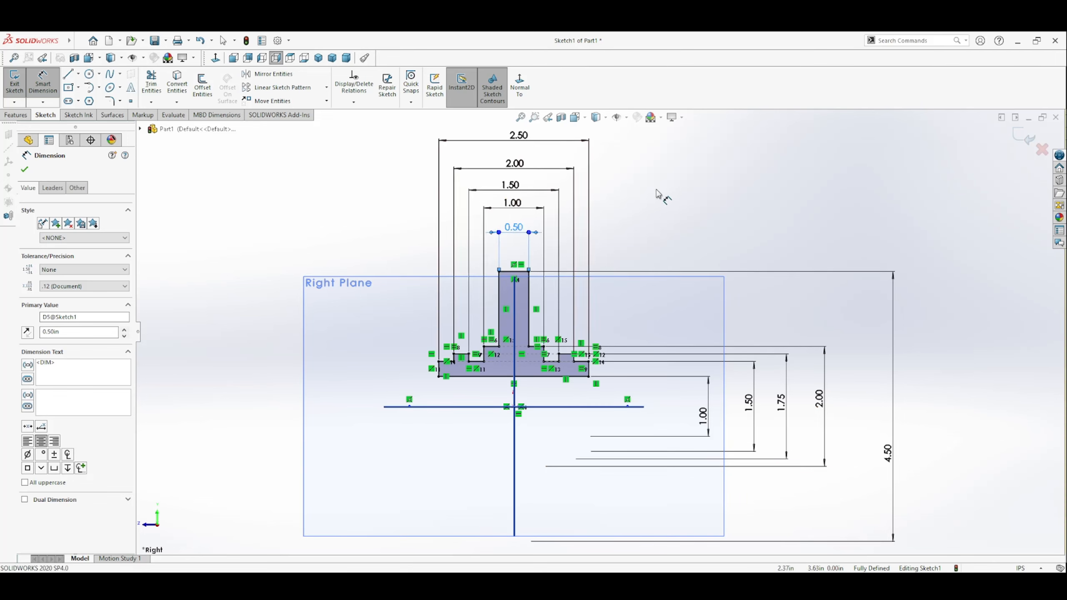
{"action": "left_click", "coordinate": [646, 206]}
{"action": "left_click_drag", "start_coordinate": [518, 135], "coordinate": [515, 187]}
{"action": "left_click", "coordinate": [695, 224]}
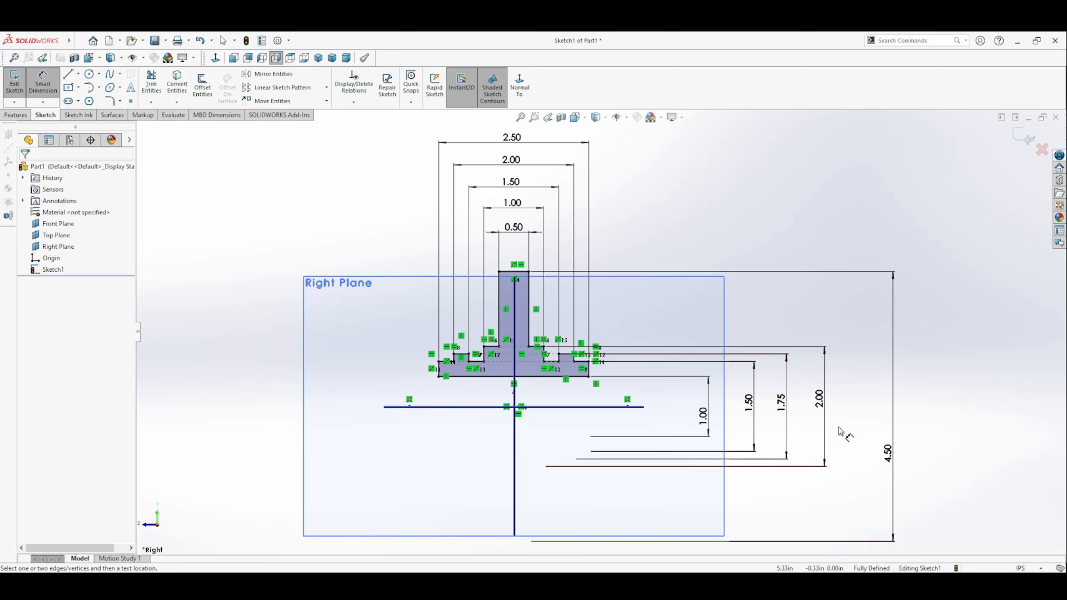
Step: Exit the sketch and revolve the stepped profile 360 degrees about the horizontal centerline
{"action": "left_click", "coordinate": [1024, 138]}
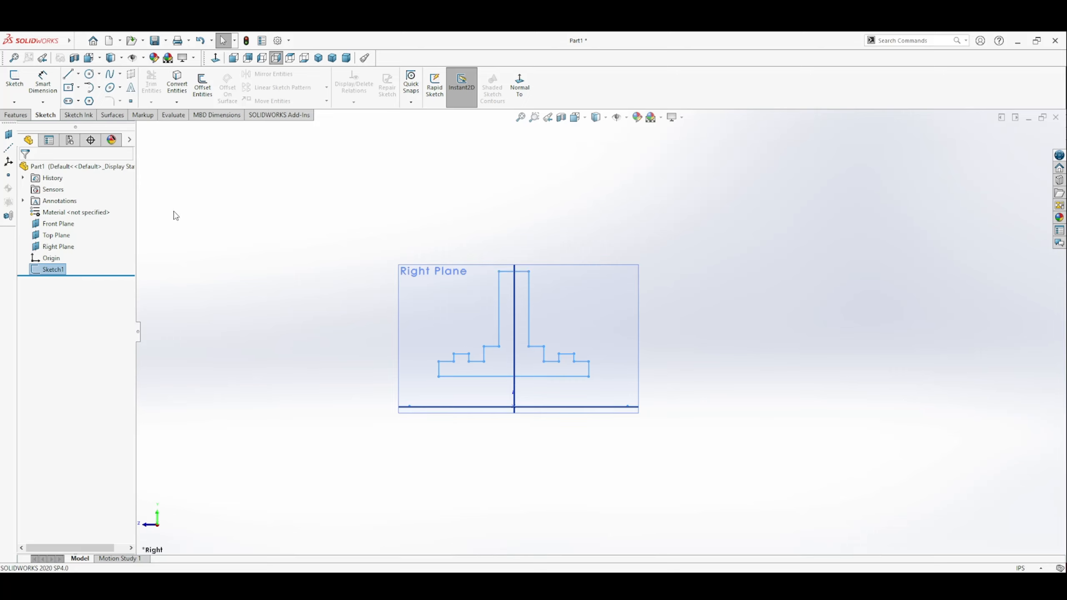
{"action": "left_click", "coordinate": [16, 115]}
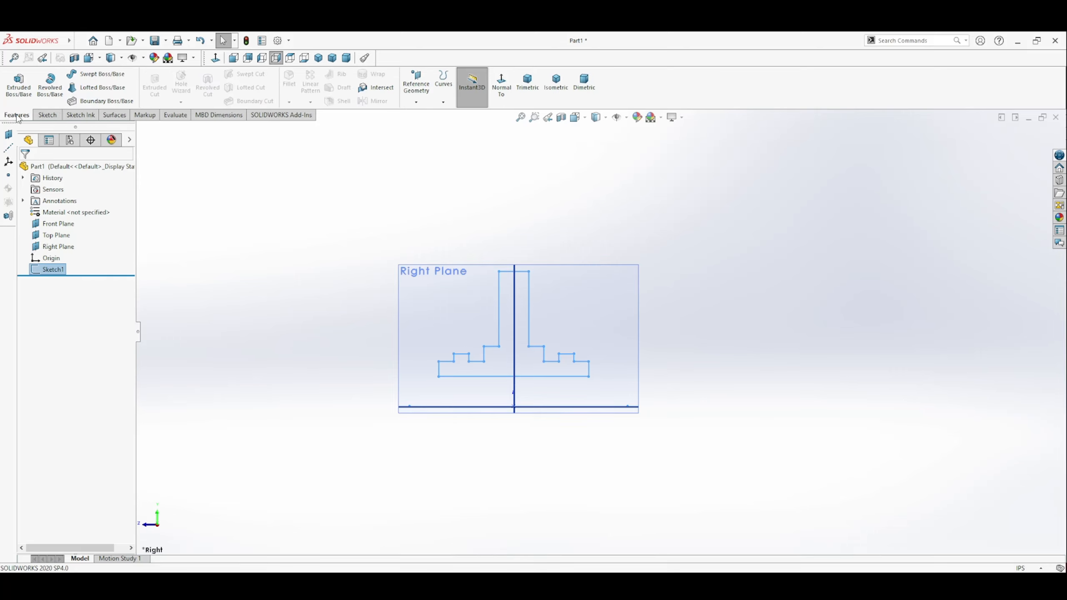
{"action": "left_click", "coordinate": [49, 90]}
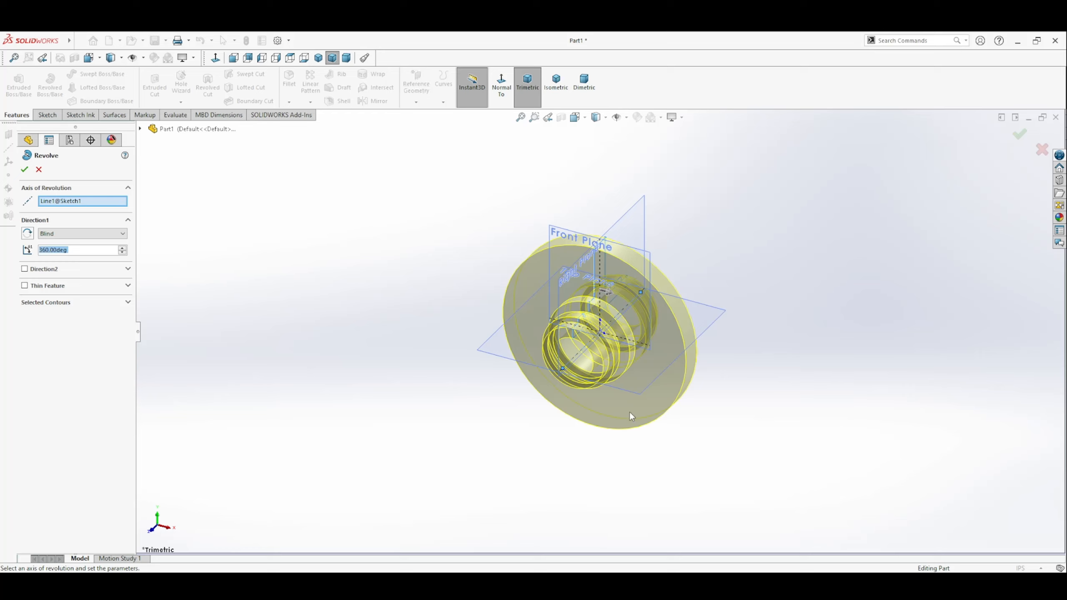
{"action": "middle_click_drag", "start_coordinate": [587, 429], "coordinate": [586, 366]}
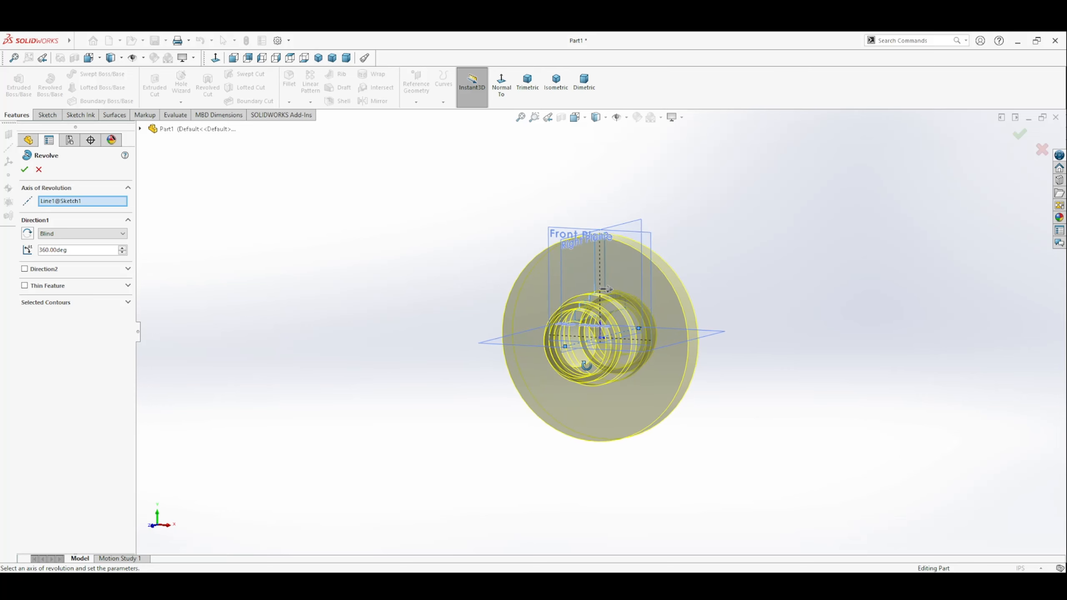
{"action": "left_click", "coordinate": [24, 169]}
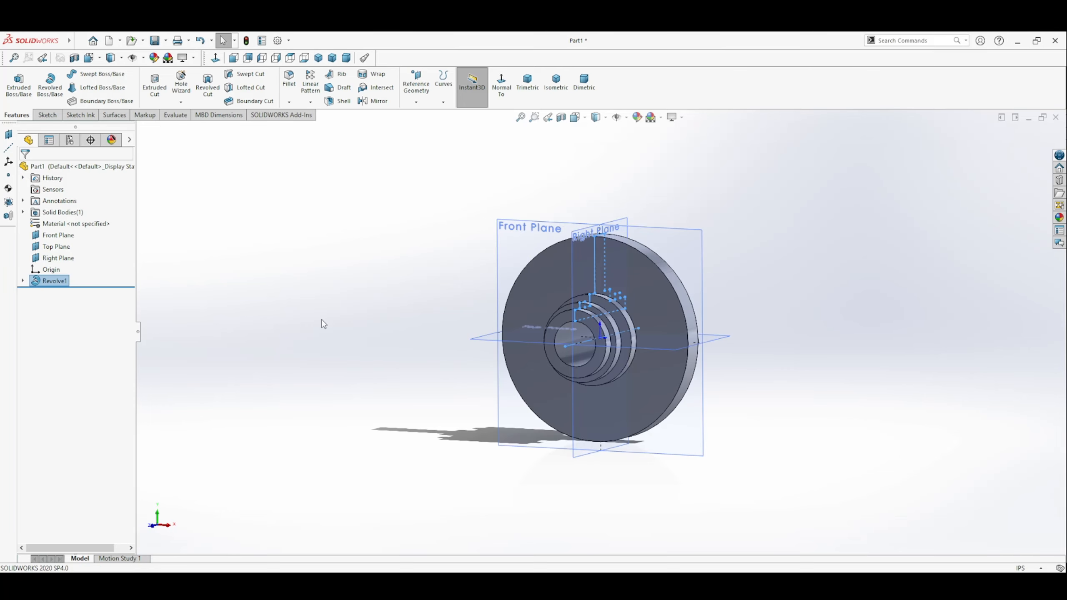
Step: Select the flat annular front face of the large disc and orient the view normal to it
{"action": "middle_click_drag", "start_coordinate": [467, 423], "coordinate": [494, 429]}
{"action": "left_click", "coordinate": [402, 321]}
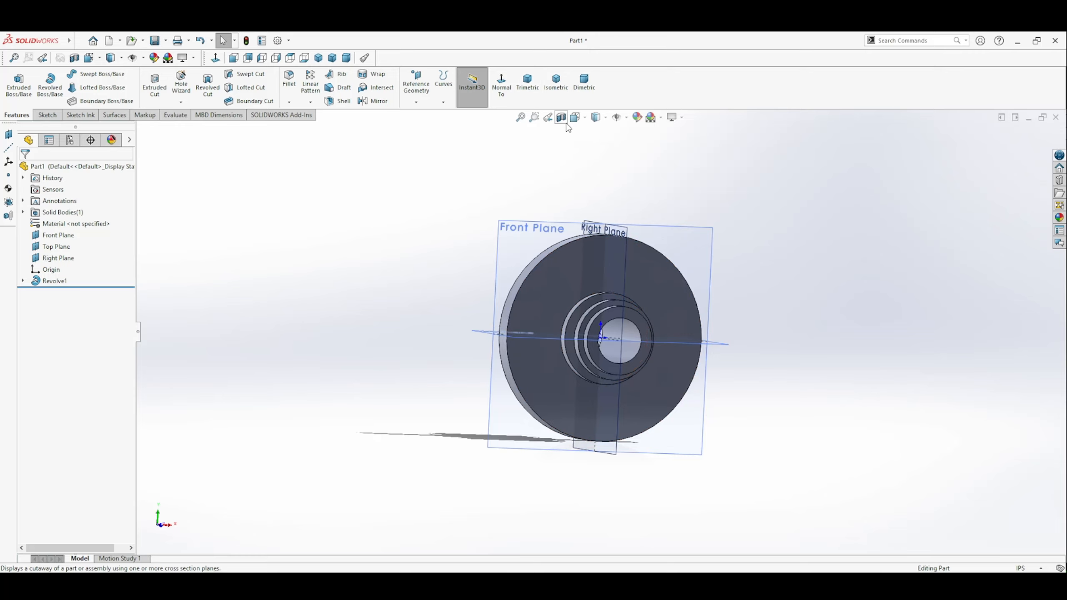
{"action": "left_click", "coordinate": [577, 117]}
{"action": "left_click", "coordinate": [579, 338]}
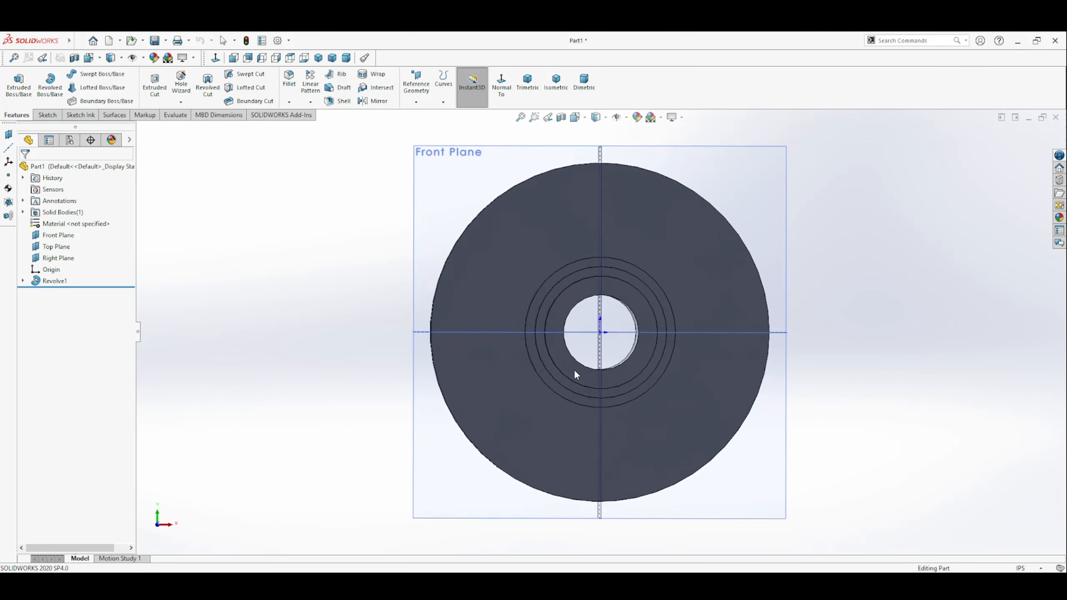
{"action": "middle_click_drag", "start_coordinate": [736, 395], "coordinate": [687, 411]}
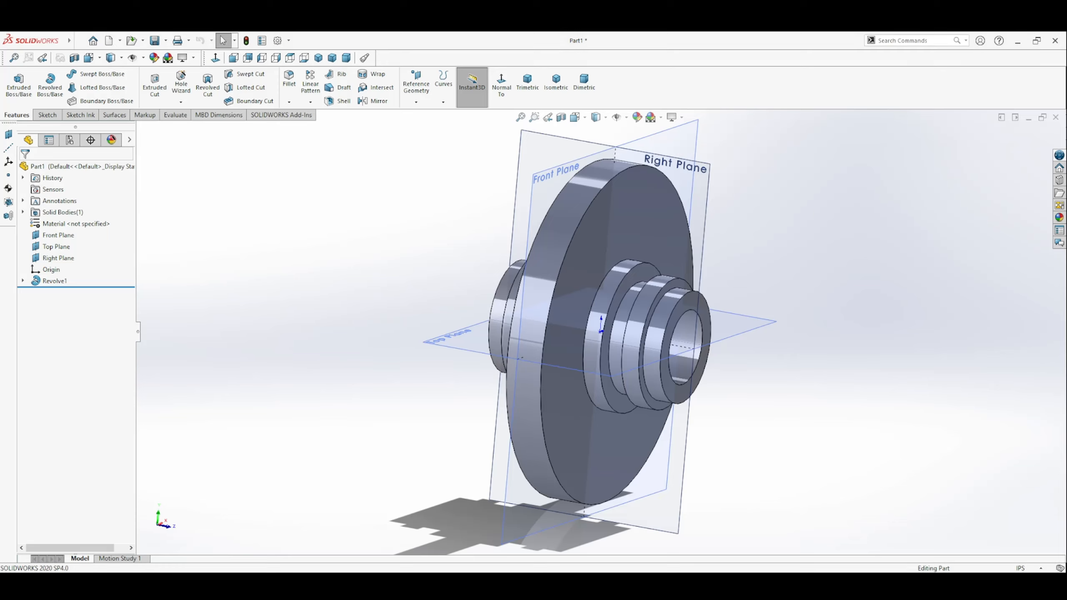
{"action": "left_click", "coordinate": [654, 211]}
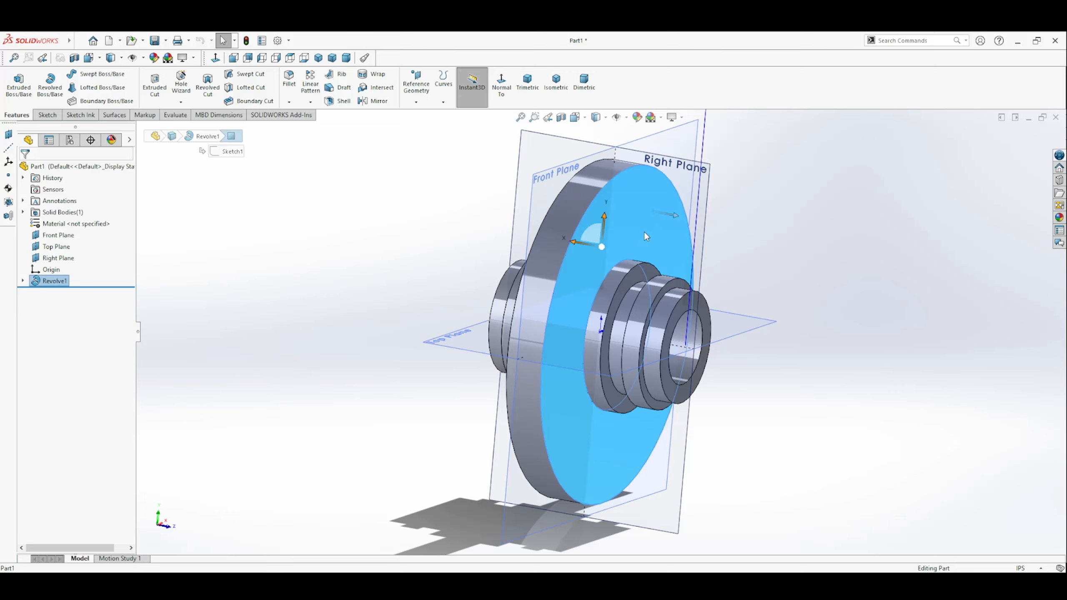
{"action": "left_click", "coordinate": [501, 84]}
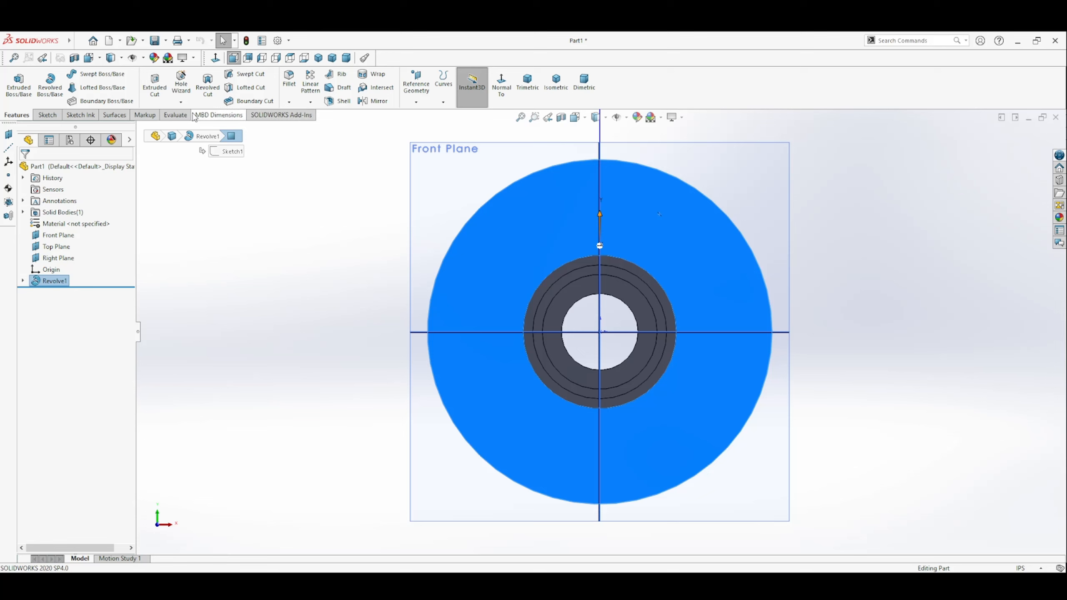
Step: Set up a Hole Wizard plain hole, ANSI Inch, All Drill sizes, size 3/8, Through All, without near side countersink
{"action": "left_click", "coordinate": [182, 82]}
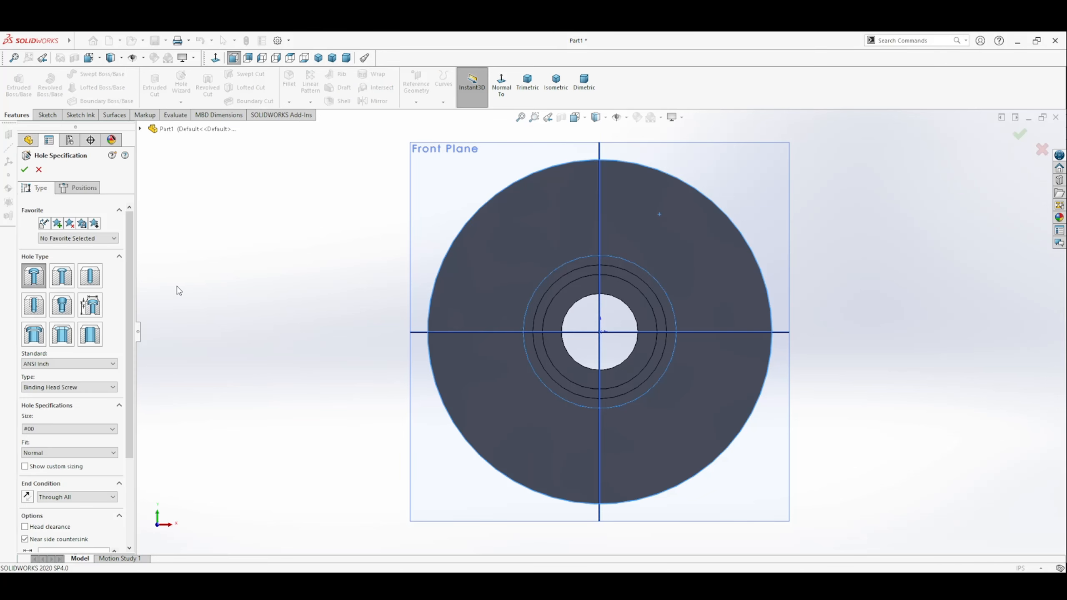
{"action": "left_click", "coordinate": [94, 281]}
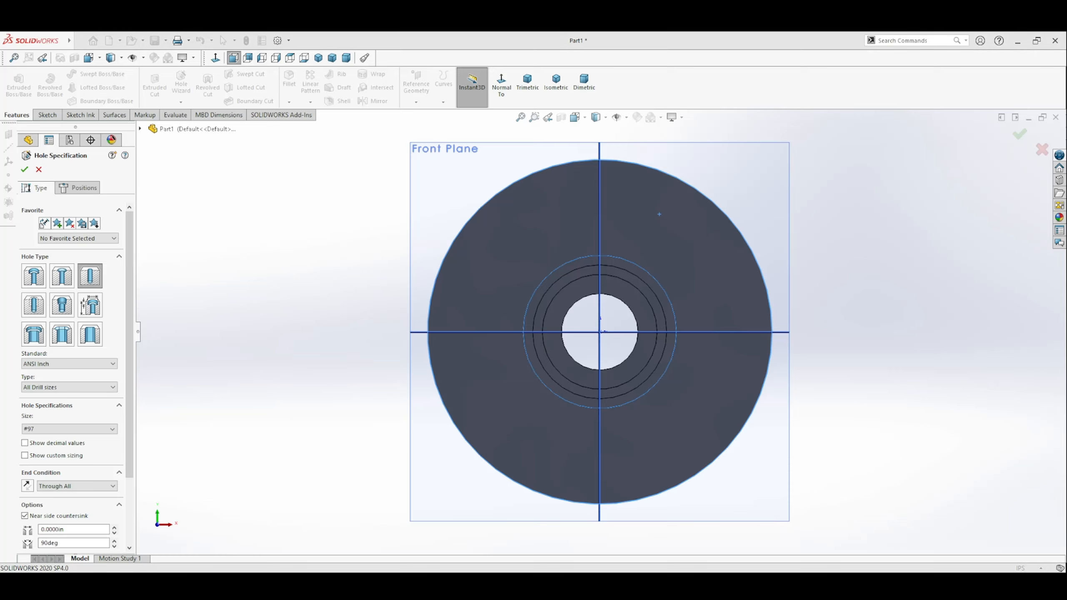
{"action": "left_click", "coordinate": [659, 214]}
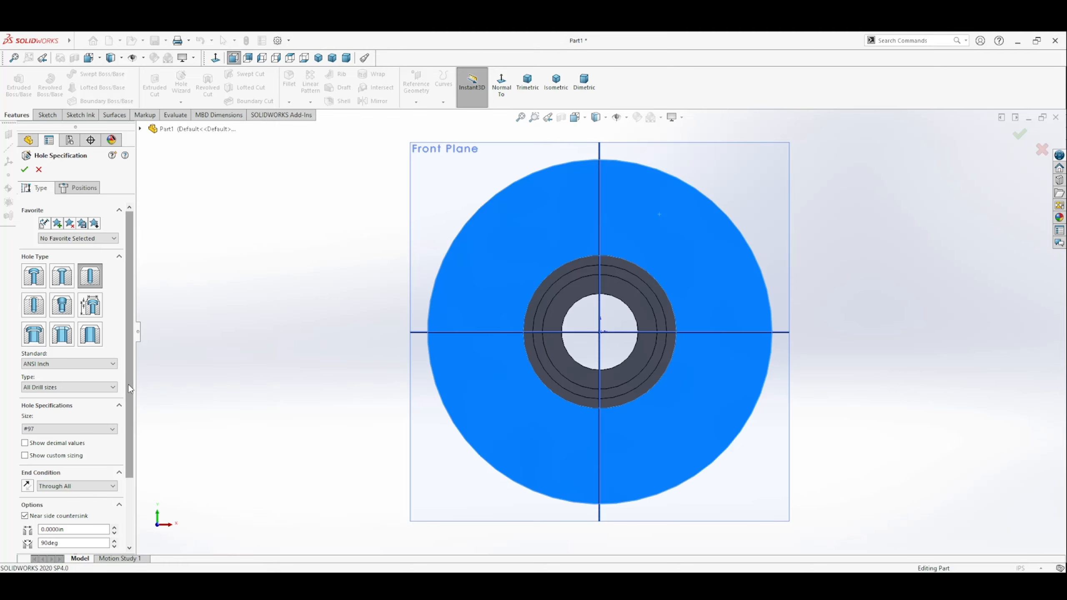
{"action": "scroll", "coordinate": [125, 428], "scroll_direction": "down", "scroll_amount": 4}
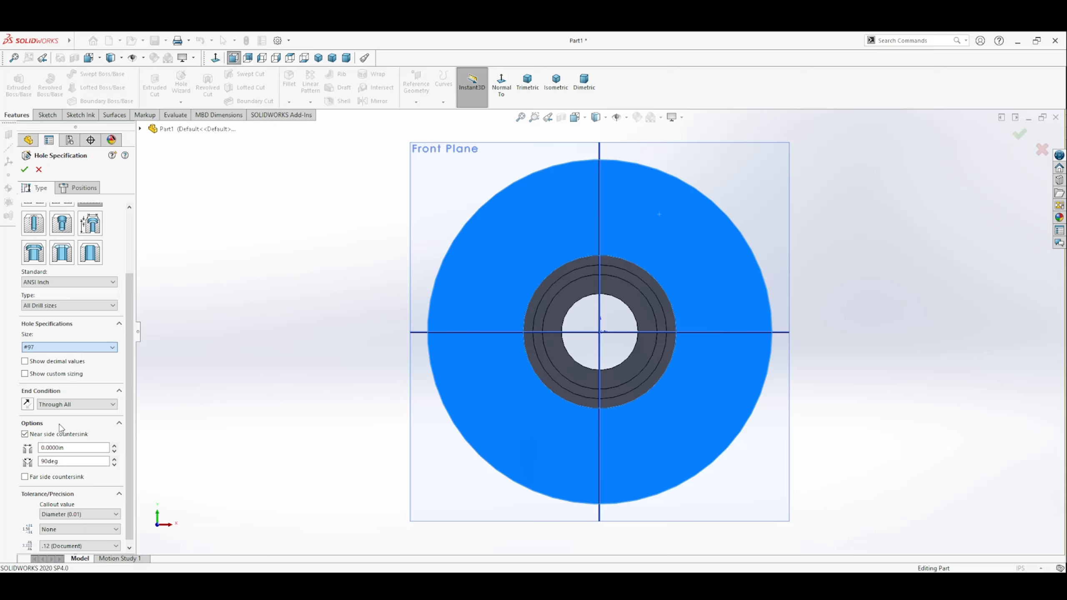
{"action": "scroll", "coordinate": [127, 390], "scroll_direction": "down", "scroll_amount": 1}
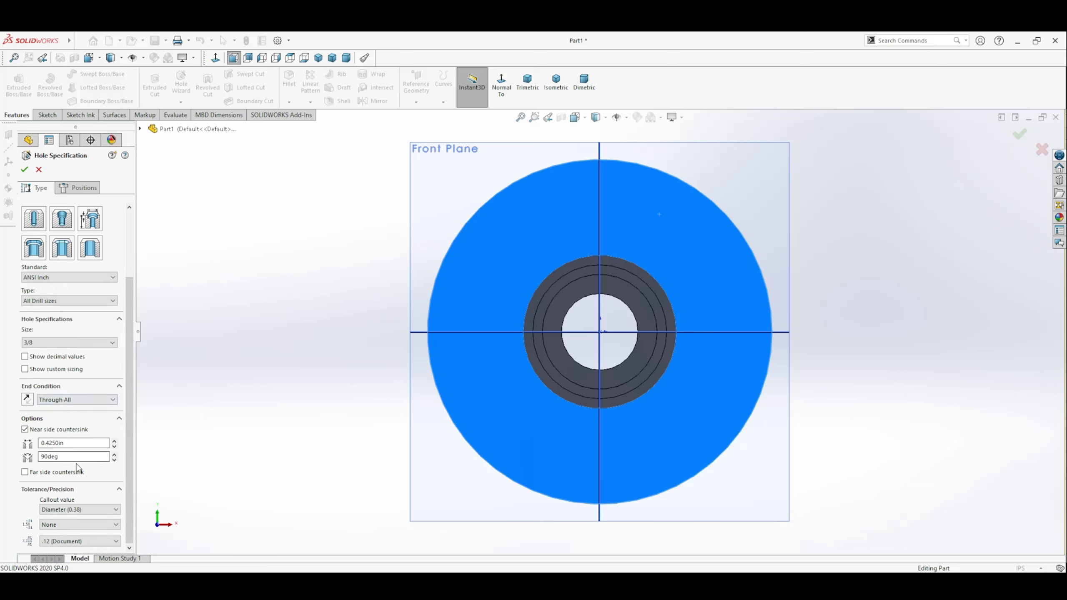
{"action": "left_click", "coordinate": [25, 429]}
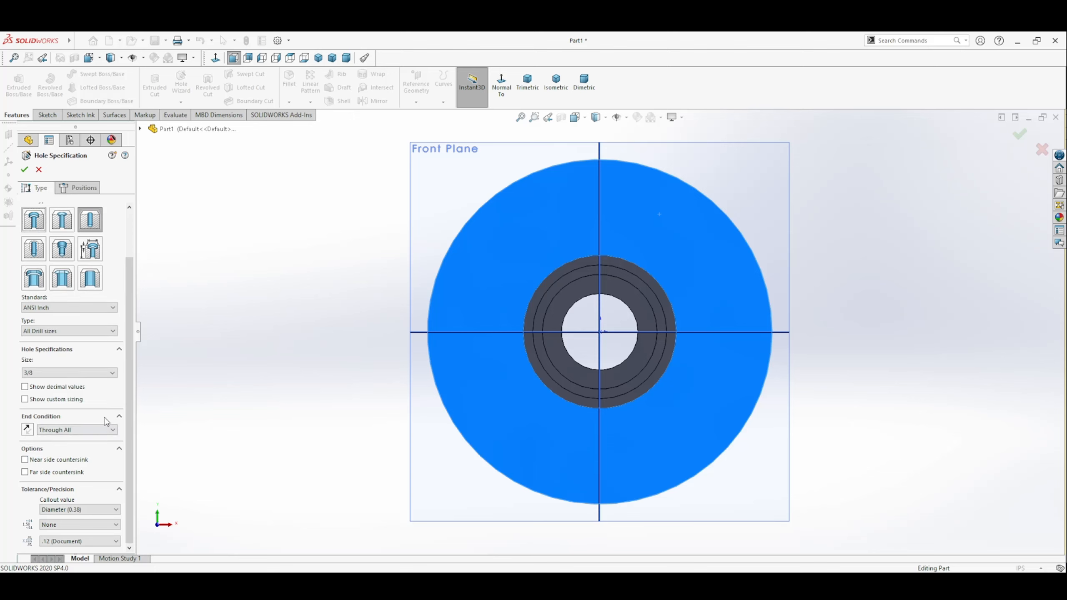
Step: Place one hole center on the disc face, on the vertical plane line above the central bore
{"action": "left_click", "coordinate": [76, 188]}
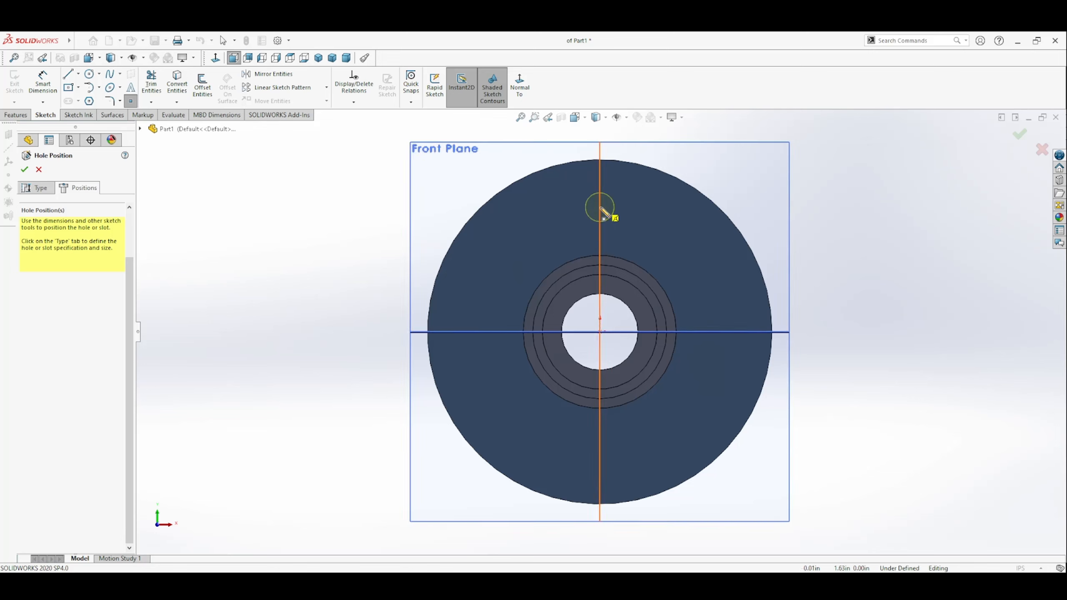
{"action": "left_click", "coordinate": [599, 207]}
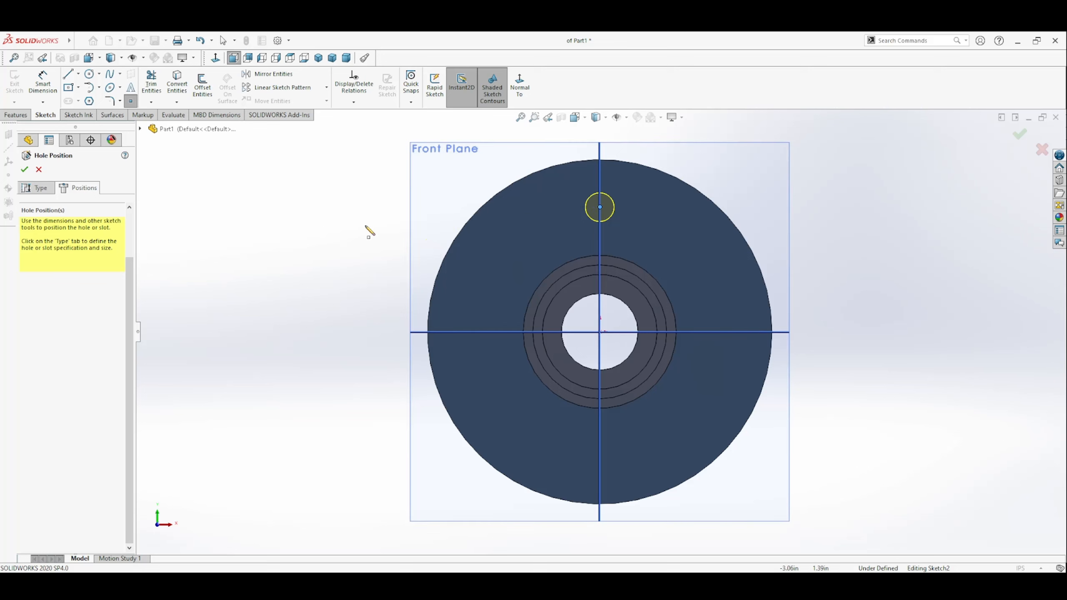
{"action": "key", "text": "Escape"}
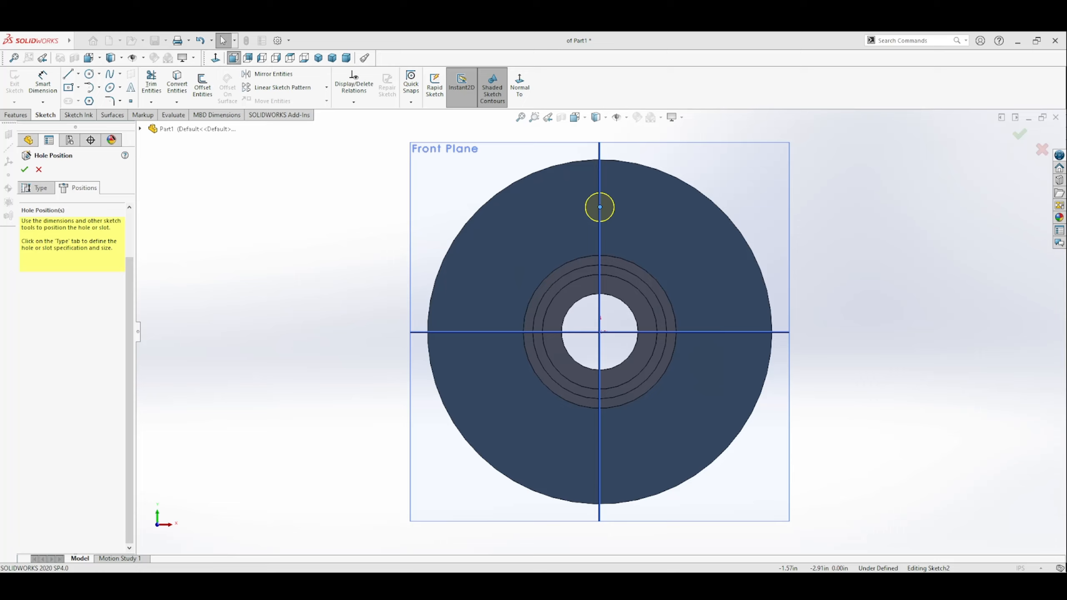
Step: Sketch a construction circle from the origin through the hole's center, with a radius of about 1.63 in
{"action": "left_click", "coordinate": [88, 75]}
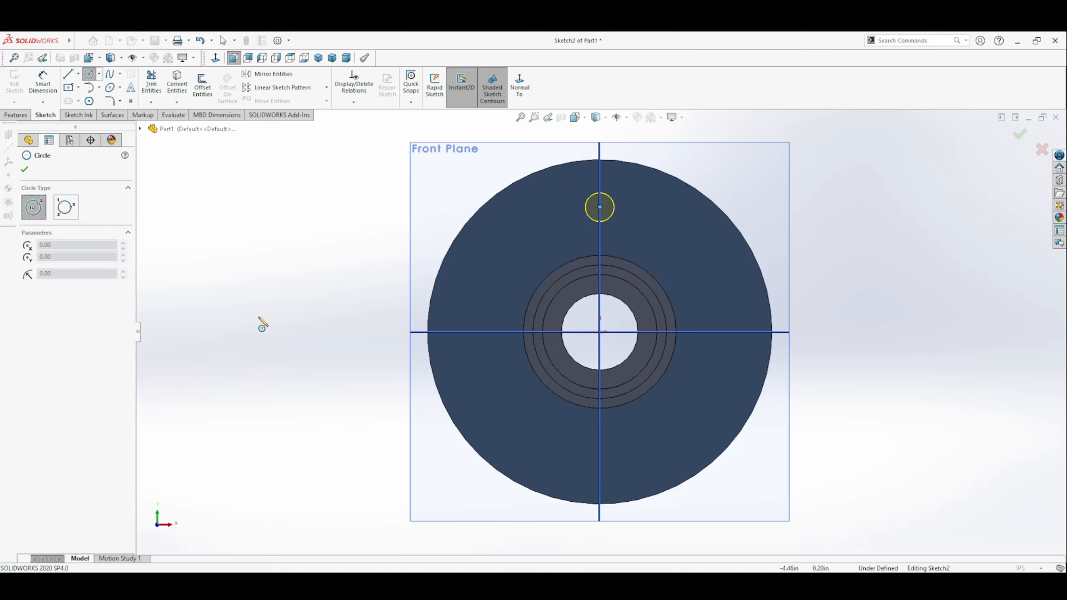
{"action": "left_click", "coordinate": [602, 332]}
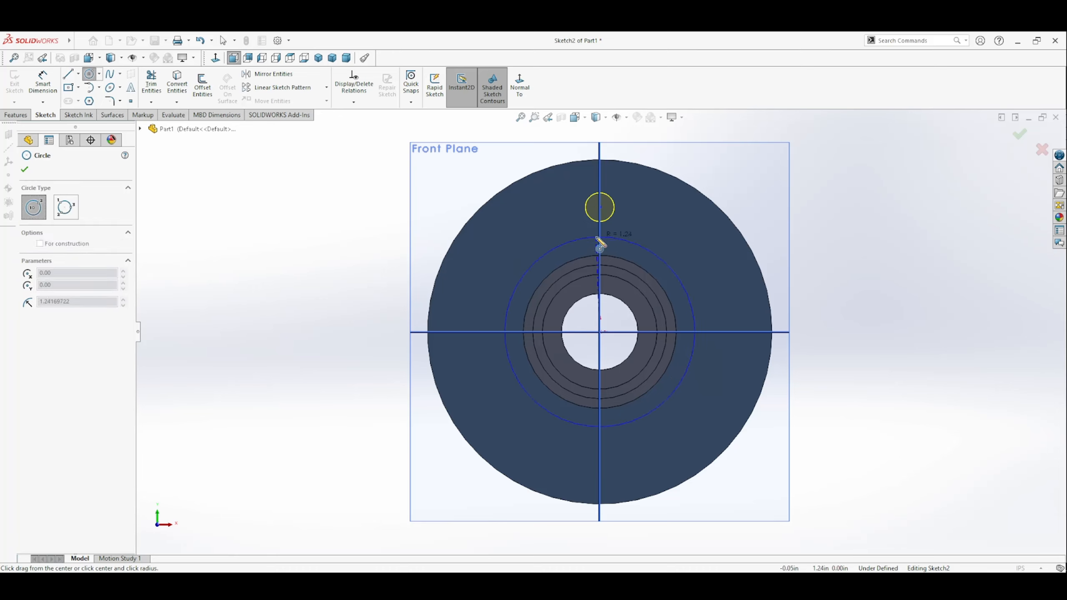
{"action": "left_click", "coordinate": [605, 209]}
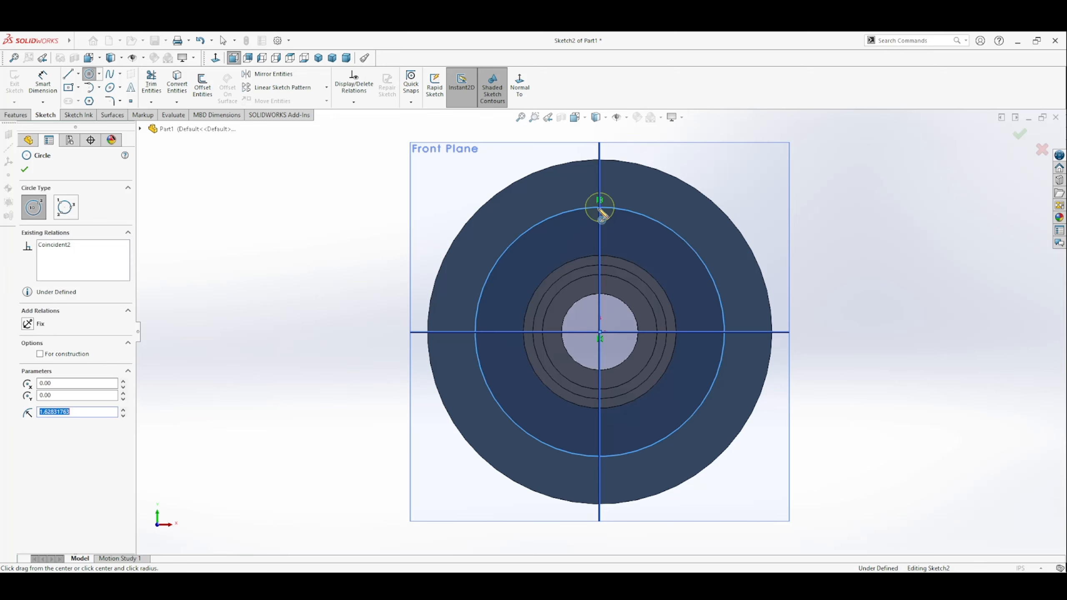
{"action": "left_click", "coordinate": [73, 355]}
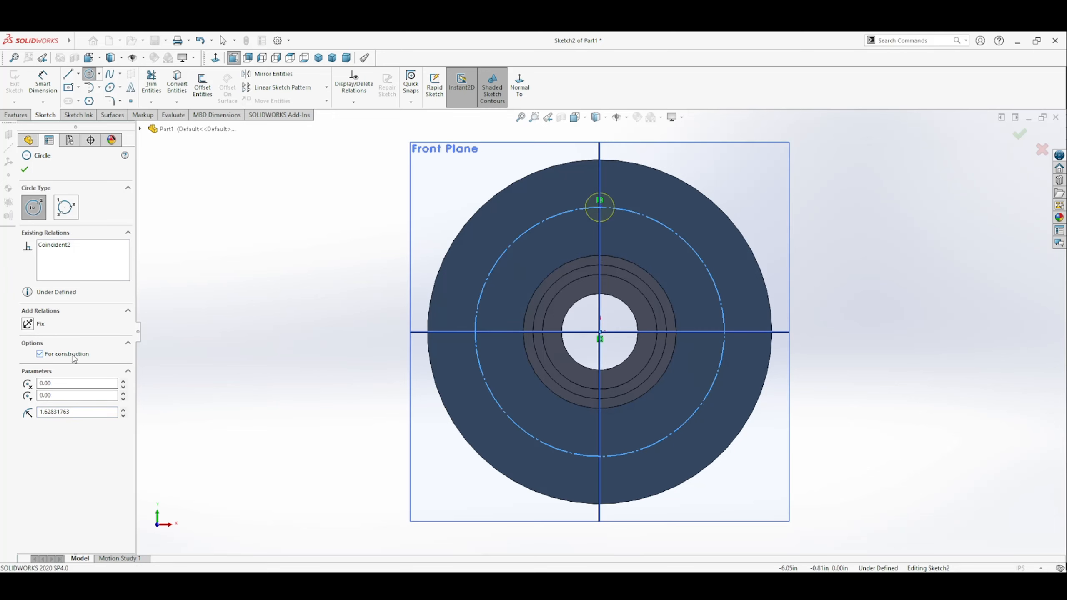
{"action": "left_click", "coordinate": [25, 168]}
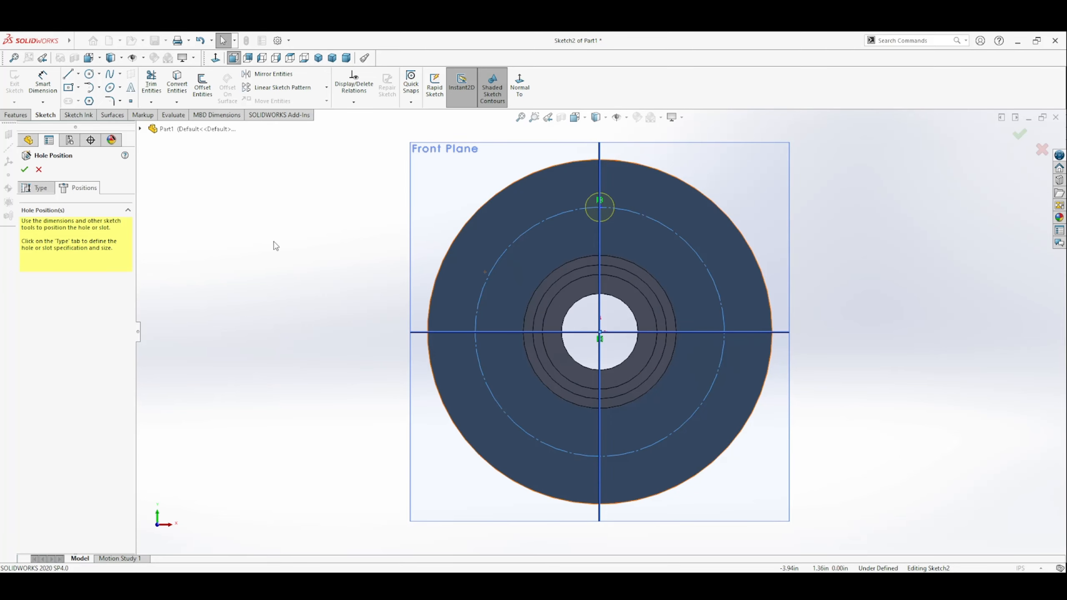
Step: Dimension the construction circle to a 3.25 in diameter and finish the hole
{"action": "left_click", "coordinate": [42, 85]}
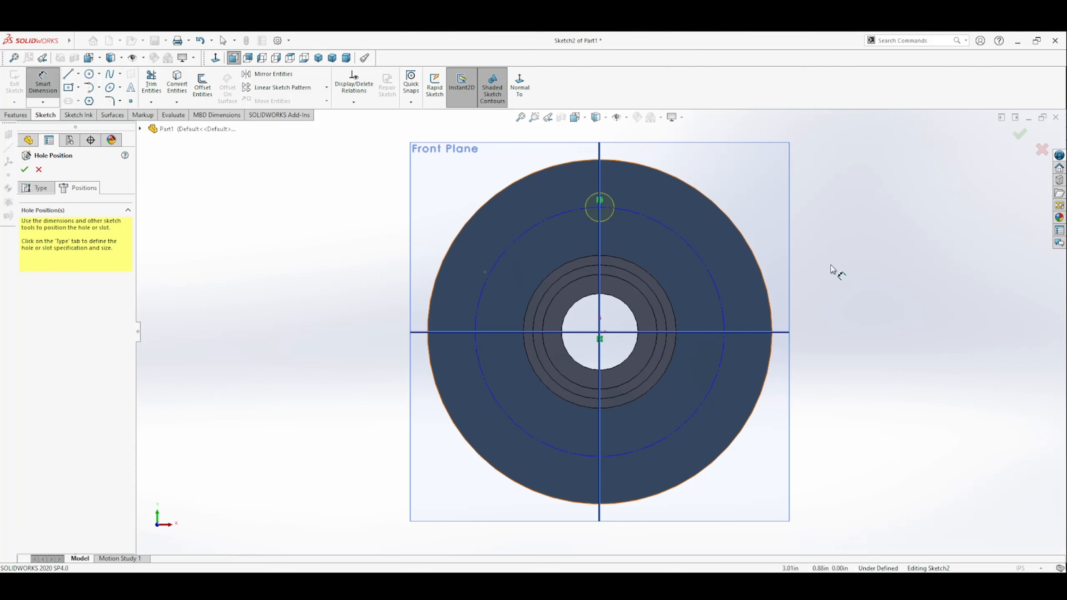
{"action": "left_click", "coordinate": [706, 273]}
{"action": "left_click", "coordinate": [839, 267]}
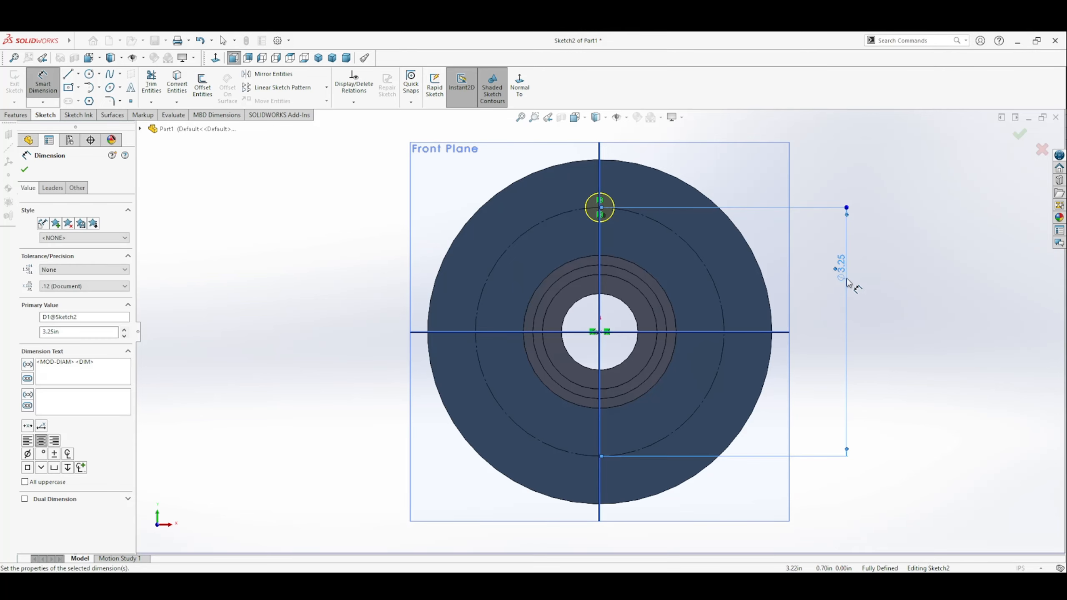
{"action": "left_click", "coordinate": [888, 332]}
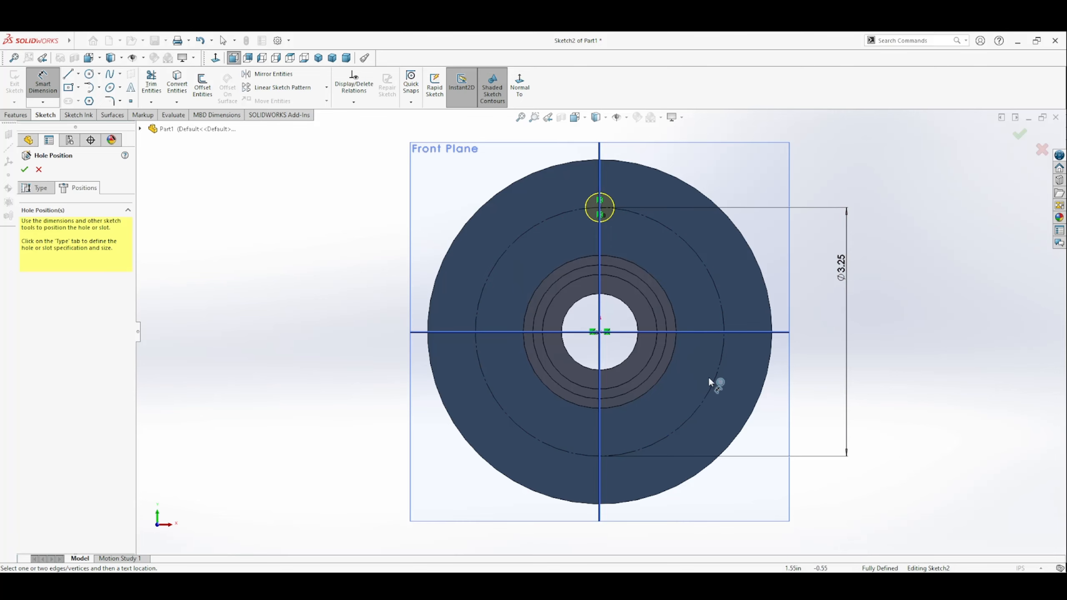
{"action": "left_click", "coordinate": [25, 169]}
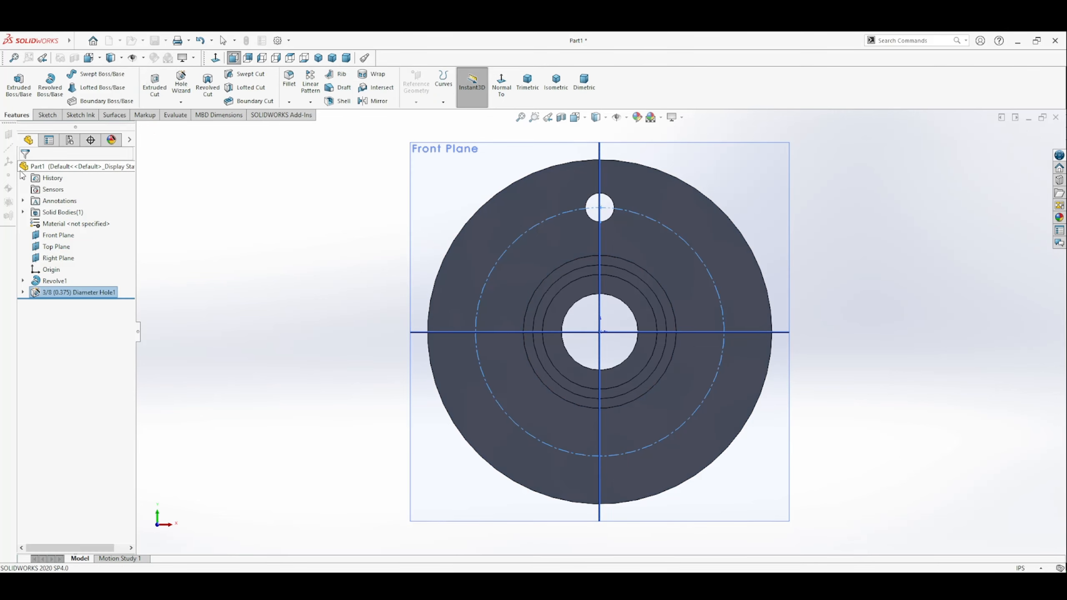
{"action": "left_click", "coordinate": [877, 299]}
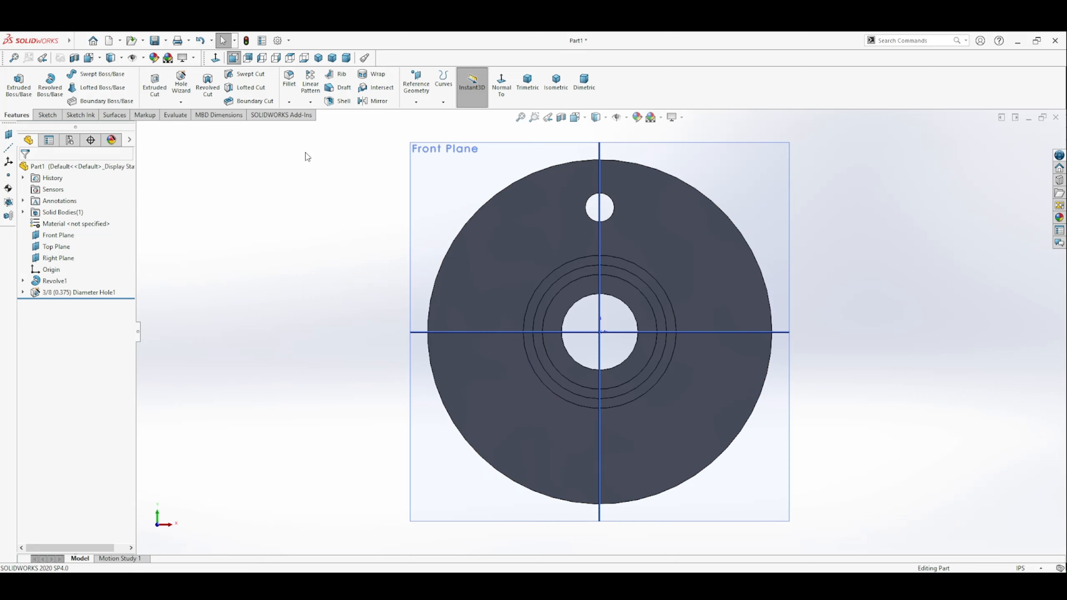
Step: Start a circular pattern of the 3/8 hole, using the central bore's inner face as the pattern axis
{"action": "left_click", "coordinate": [77, 296]}
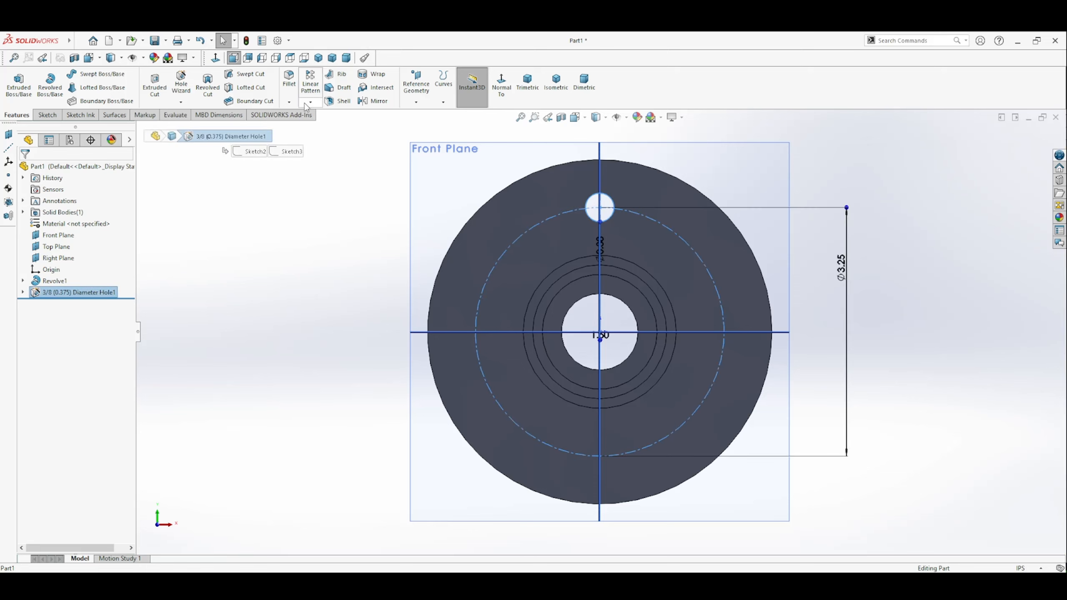
{"action": "left_click", "coordinate": [313, 131]}
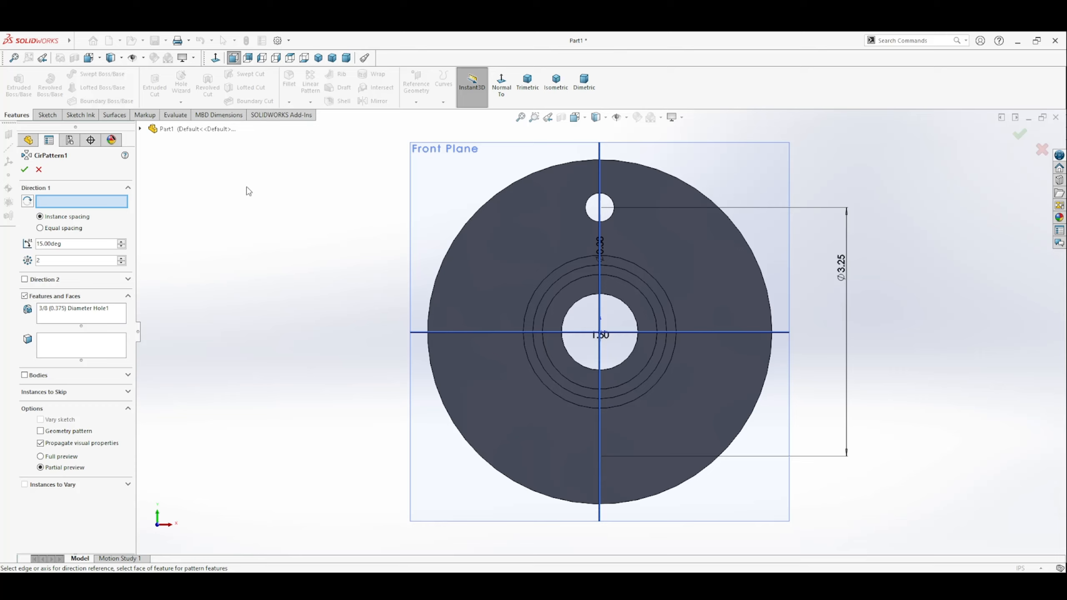
{"action": "left_click", "coordinate": [142, 130]}
{"action": "left_click", "coordinate": [152, 243]}
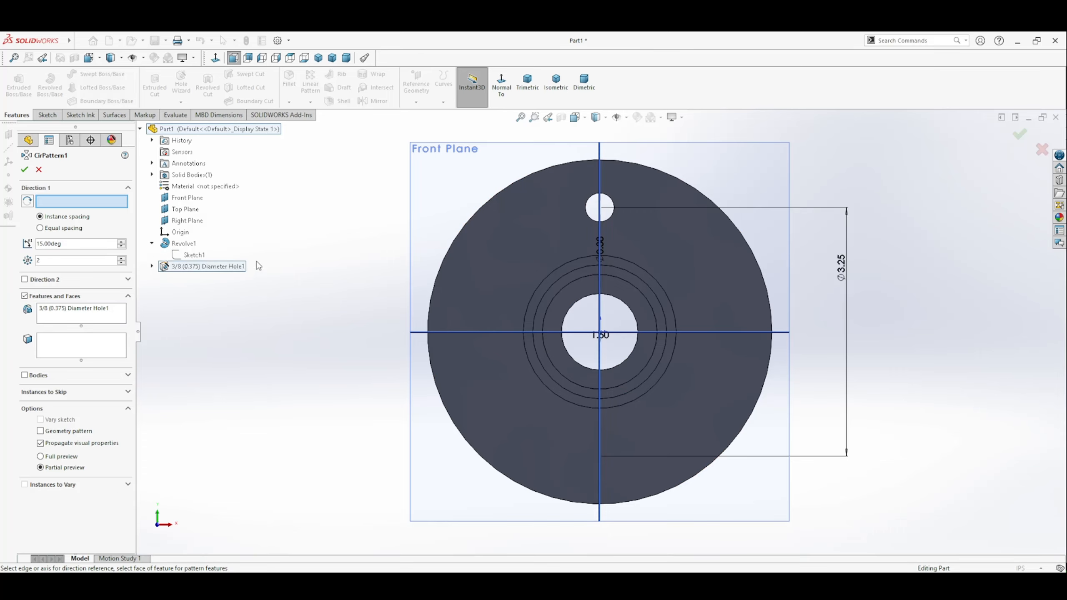
{"action": "middle_click_drag", "start_coordinate": [447, 298], "coordinate": [501, 304]}
{"action": "middle_click_drag", "start_coordinate": [605, 311], "coordinate": [584, 312]}
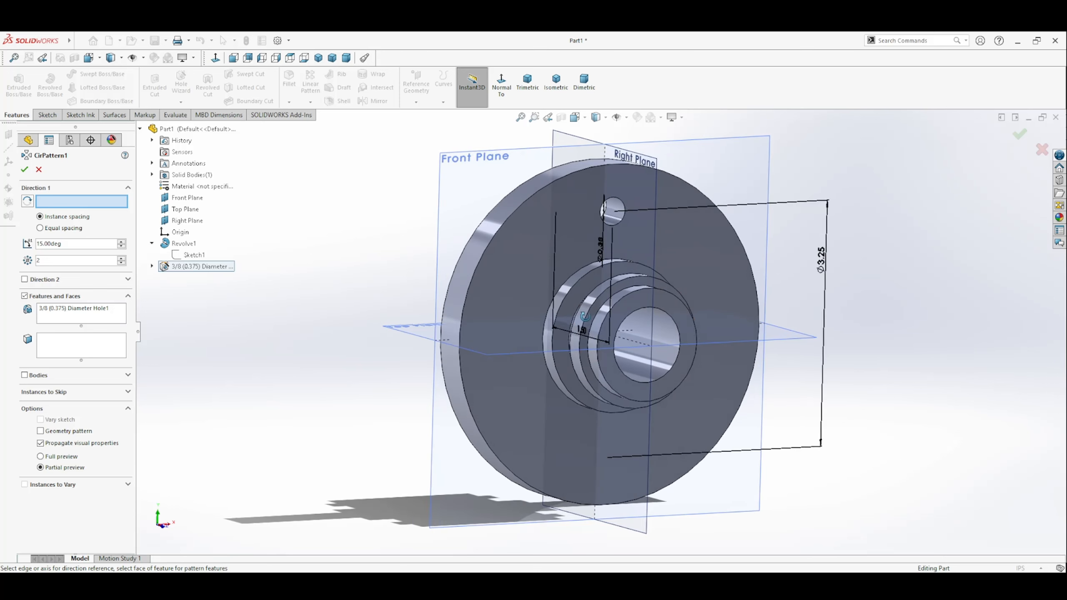
{"action": "left_click", "coordinate": [152, 243]}
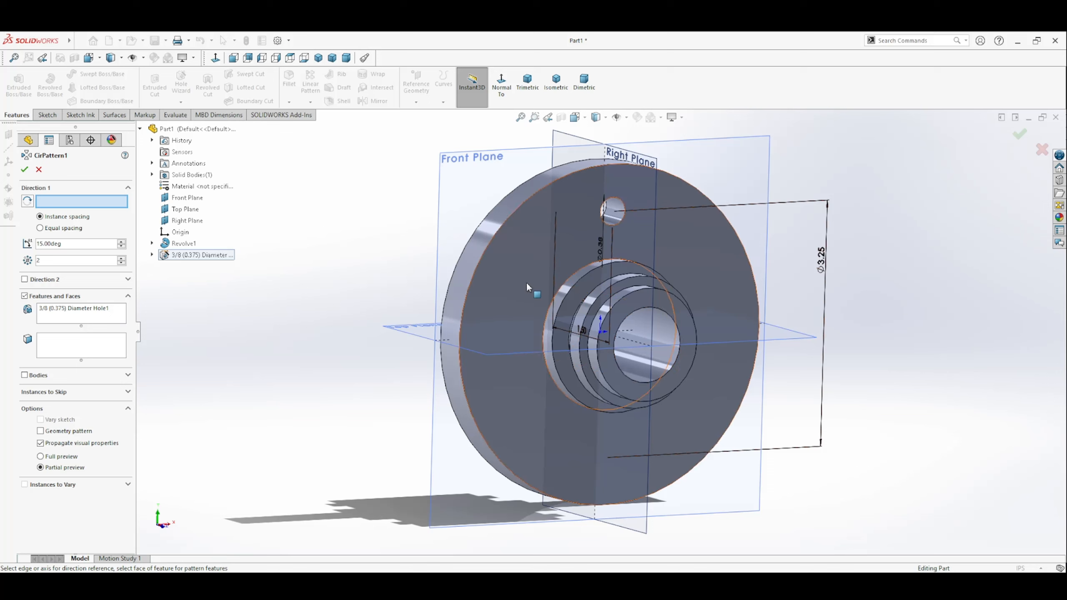
{"action": "left_click", "coordinate": [672, 329]}
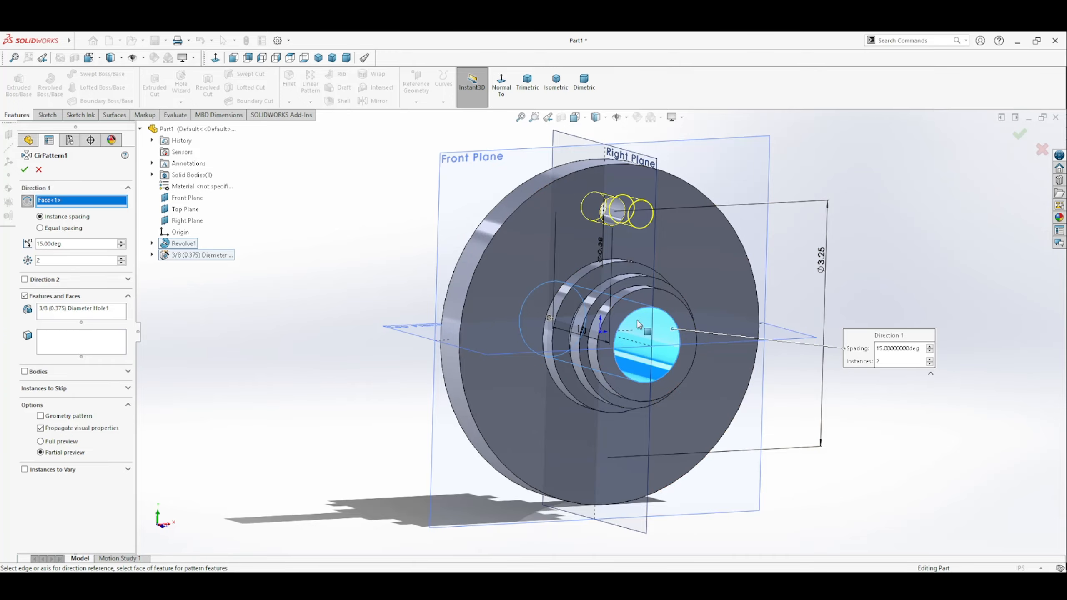
{"action": "mouse_move", "coordinate": [669, 391]}
{"action": "middle_mouse_down"}
{"action": "mouse_move", "coordinate": [627, 391]}
{"action": "mouse_move", "coordinate": [675, 391]}
{"action": "middle_mouse_up"}
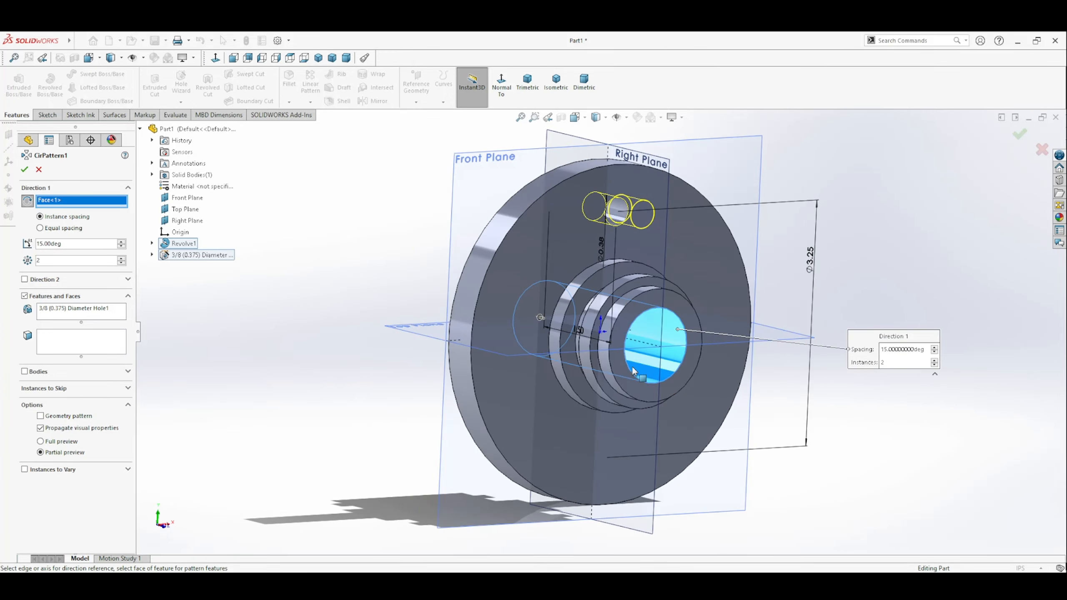
Step: Set the circular hole pattern to 8 instances with 45° instance spacing
{"action": "middle_click_drag", "start_coordinate": [533, 373], "coordinate": [390, 350]}
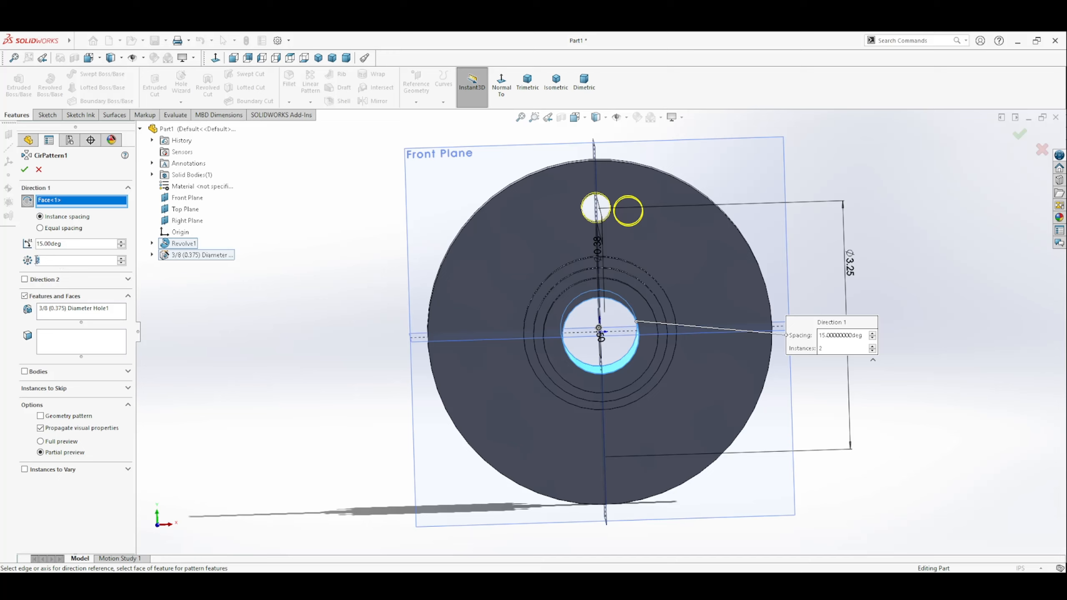
{"action": "key", "text": "Return"}
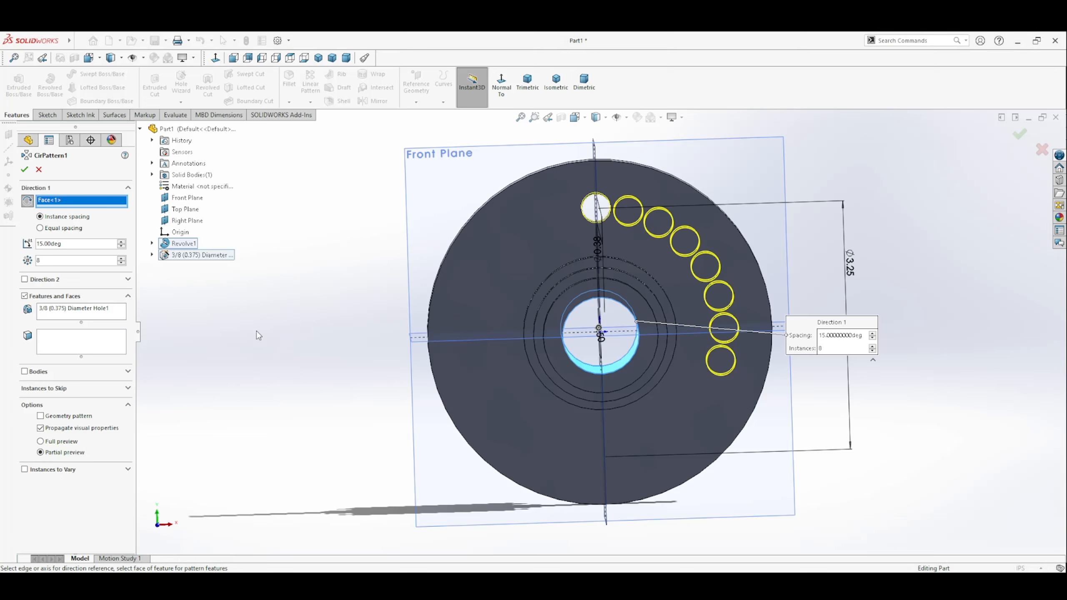
{"action": "double_click", "coordinate": [62, 245]}
{"action": "type", "text": "45"}
{"action": "key", "text": "Return"}
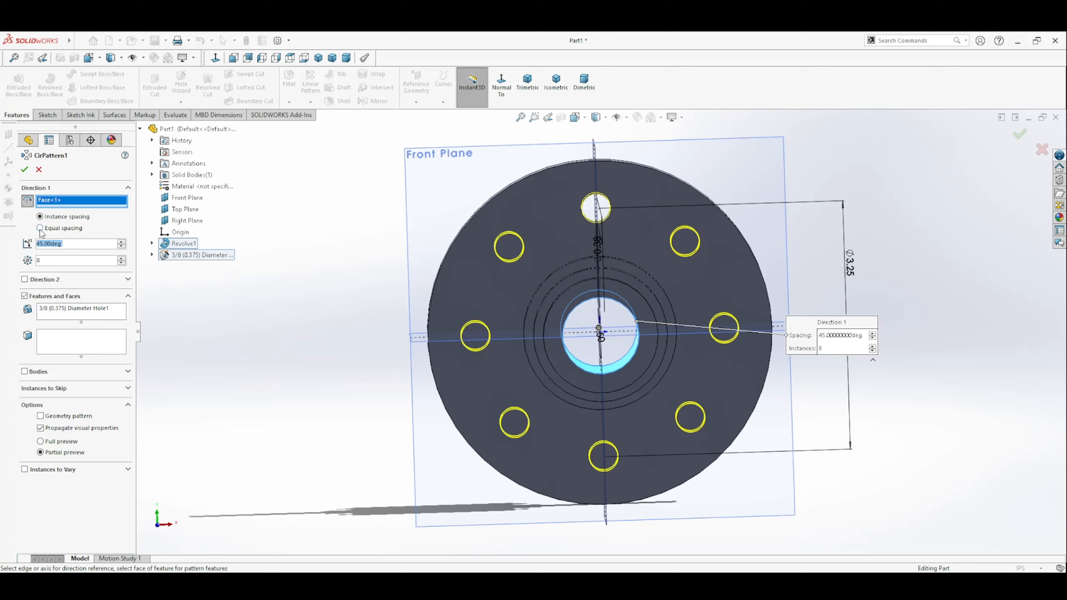
Step: Switch the hole pattern to equal spacing over 360° and finish it
{"action": "left_click", "coordinate": [41, 228]}
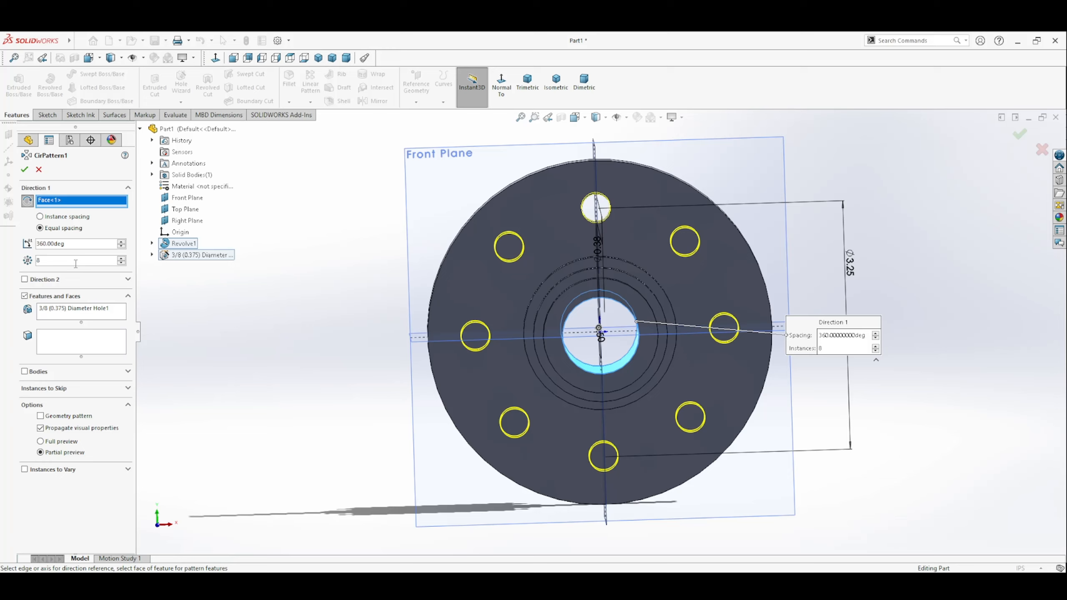
{"action": "left_click", "coordinate": [74, 218]}
{"action": "middle_click_drag", "start_coordinate": [692, 386], "coordinate": [669, 379]}
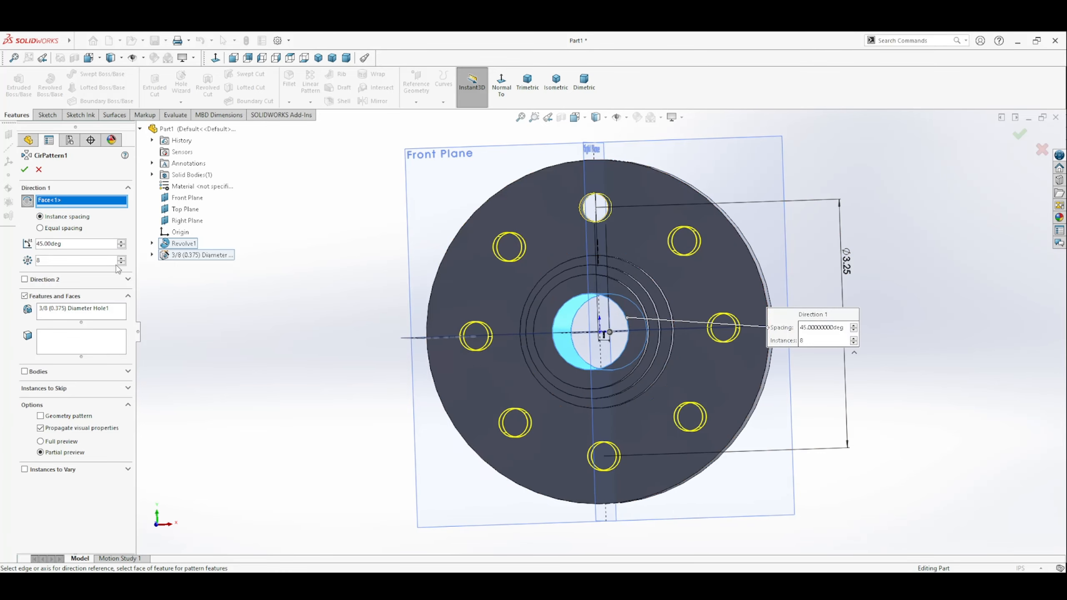
{"action": "left_click", "coordinate": [57, 230]}
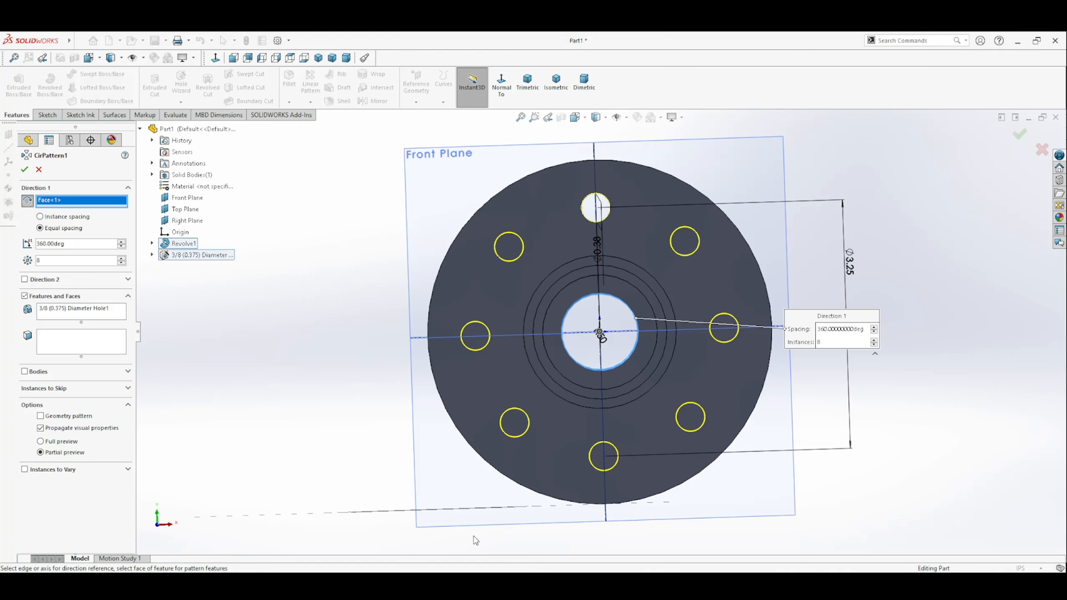
{"action": "left_click", "coordinate": [24, 168]}
Step: Inspect the patterned flange from several angles and set the model to the trimetric view
{"action": "middle_click_drag", "start_coordinate": [465, 385], "coordinate": [530, 411]}
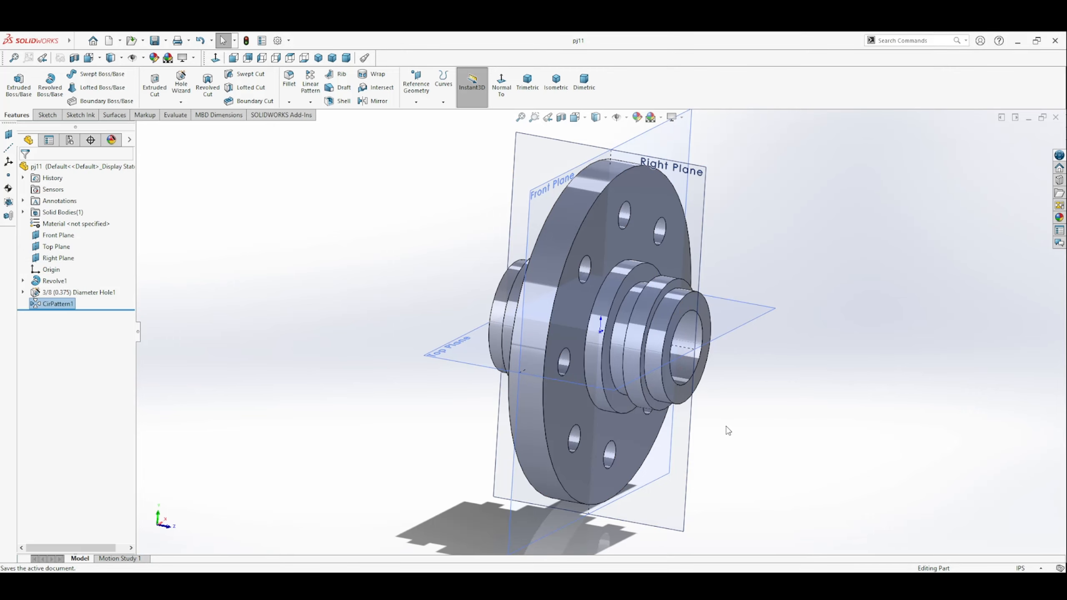
{"action": "middle_click_drag", "start_coordinate": [728, 431], "coordinate": [666, 422]}
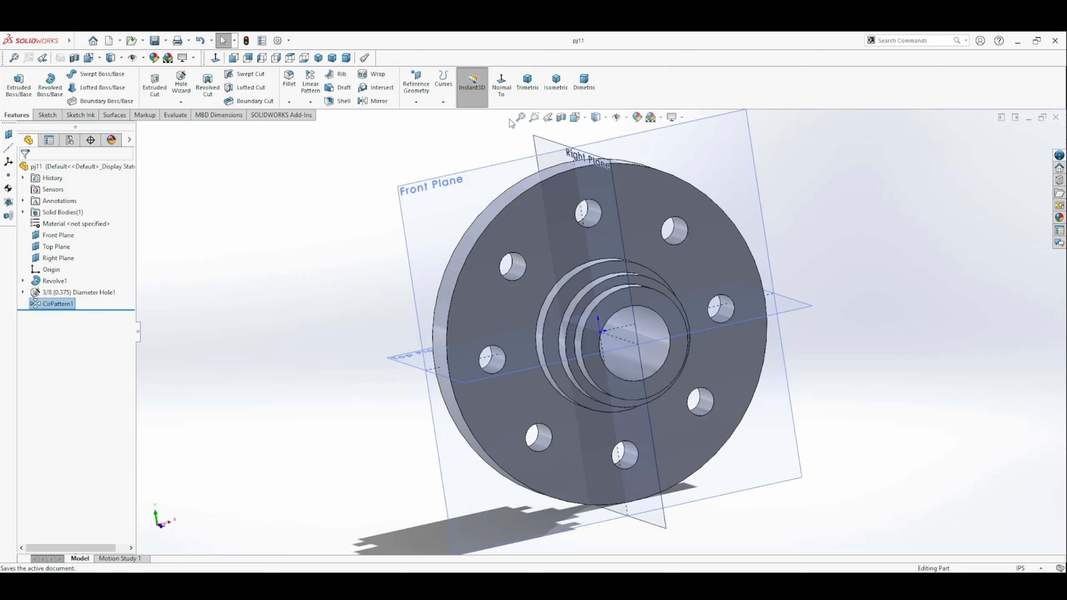
{"action": "left_click", "coordinate": [527, 82]}
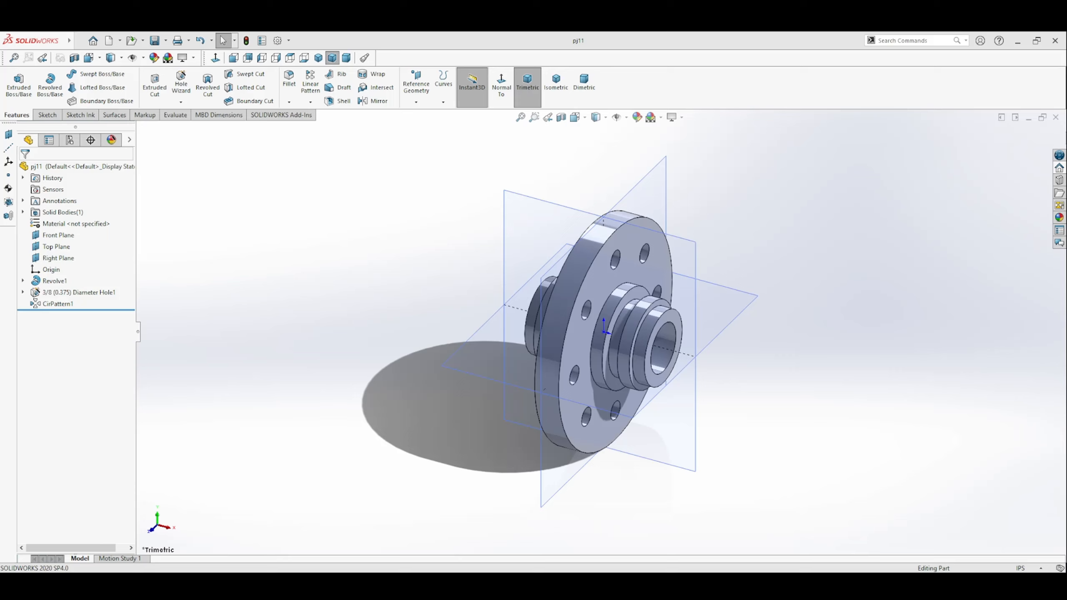
Step: Create a drawing from the flange part, with a front view at the sheet's lower left and an isometric view at its upper right
{"action": "left_click", "coordinate": [119, 42]}
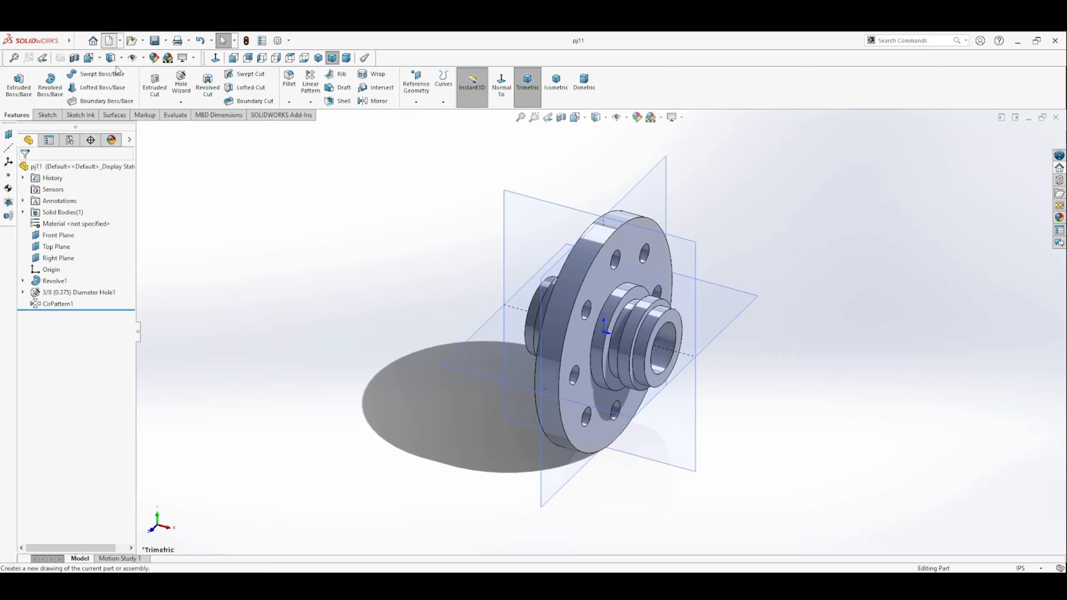
{"action": "left_click", "coordinate": [117, 70]}
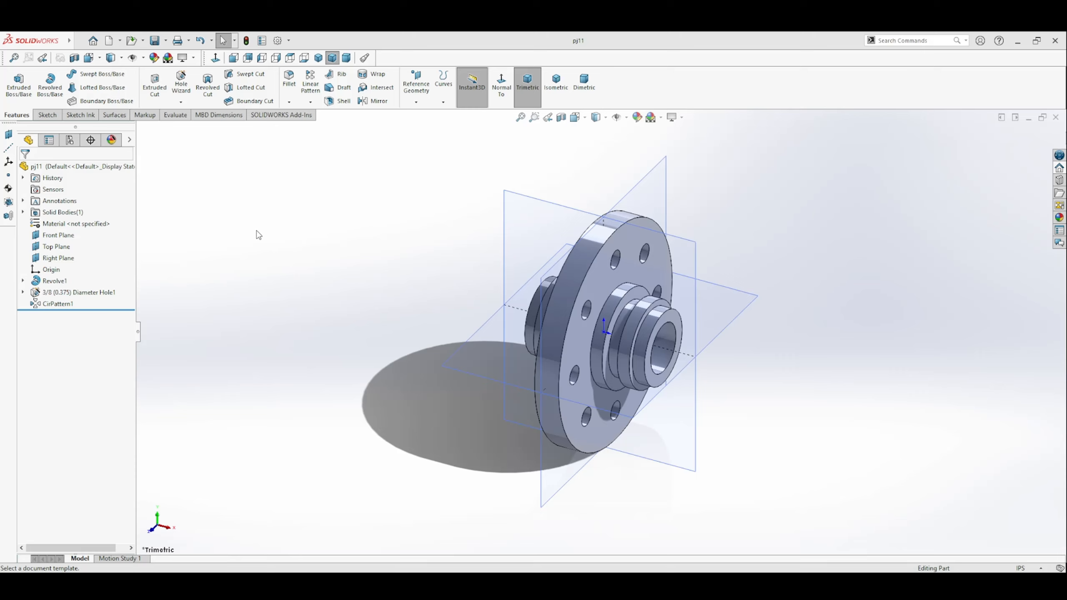
{"action": "left_click", "coordinate": [405, 434]}
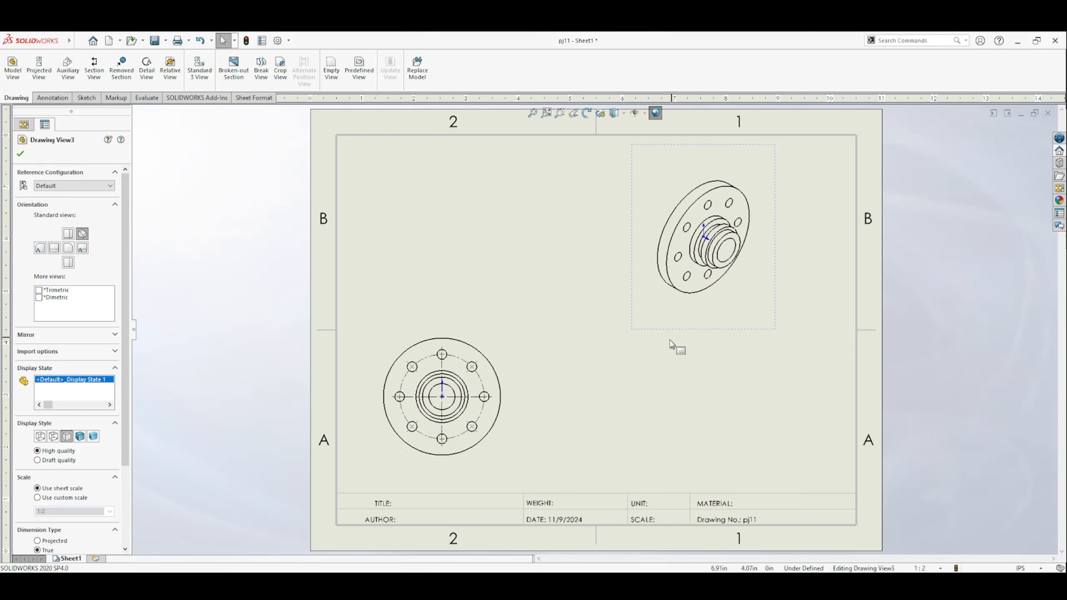
{"action": "left_click_drag", "start_coordinate": [689, 334], "coordinate": [680, 347]}
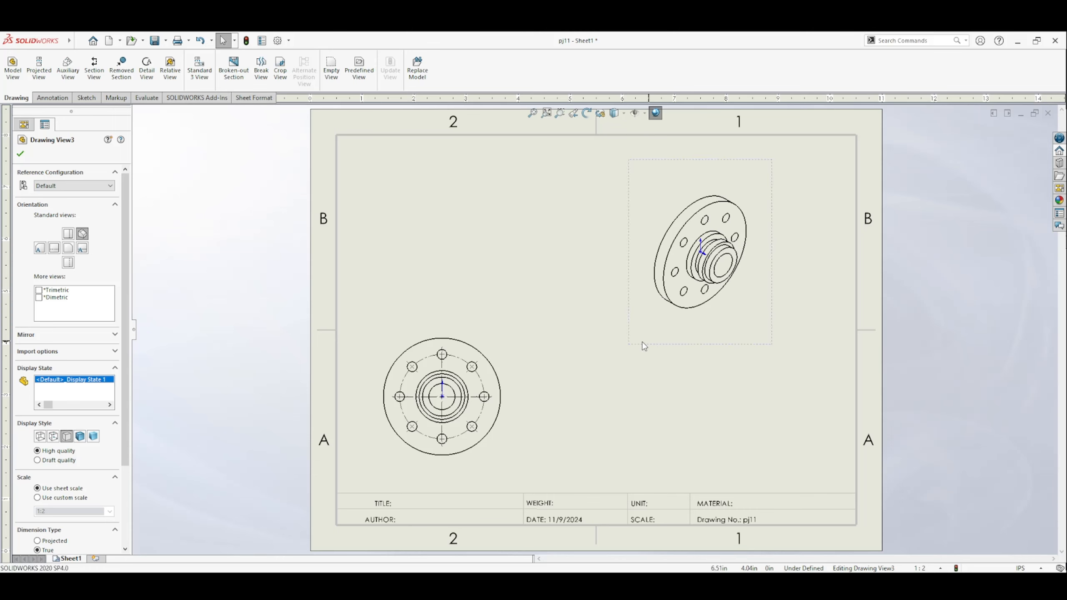
{"action": "left_click", "coordinate": [264, 331]}
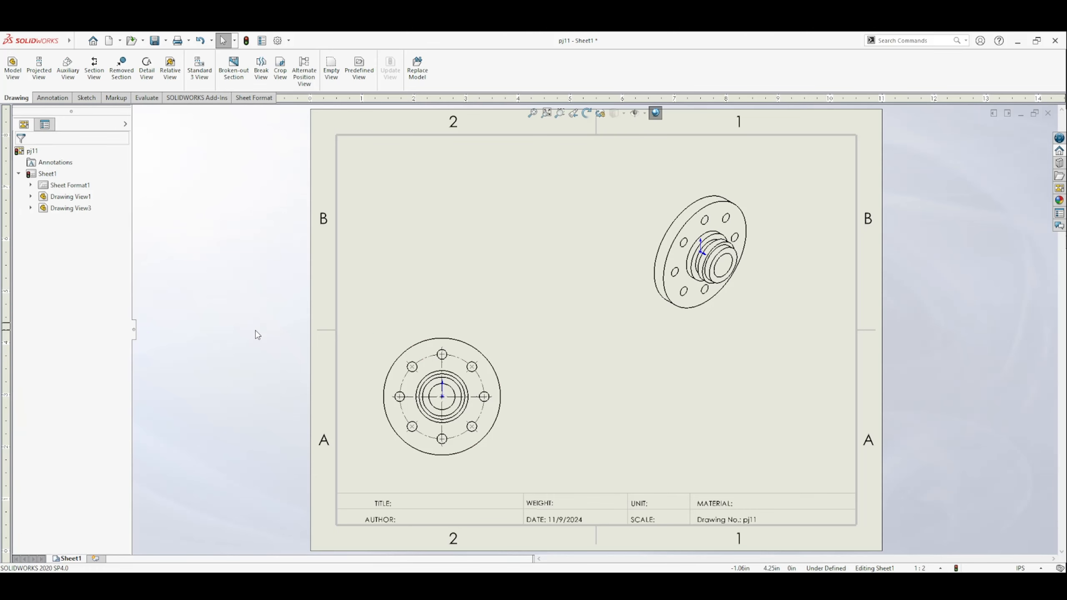
Step: Create section view A-A with a vertical cutting line through the front view's center and place it to the right of that view
{"action": "left_click", "coordinate": [99, 73]}
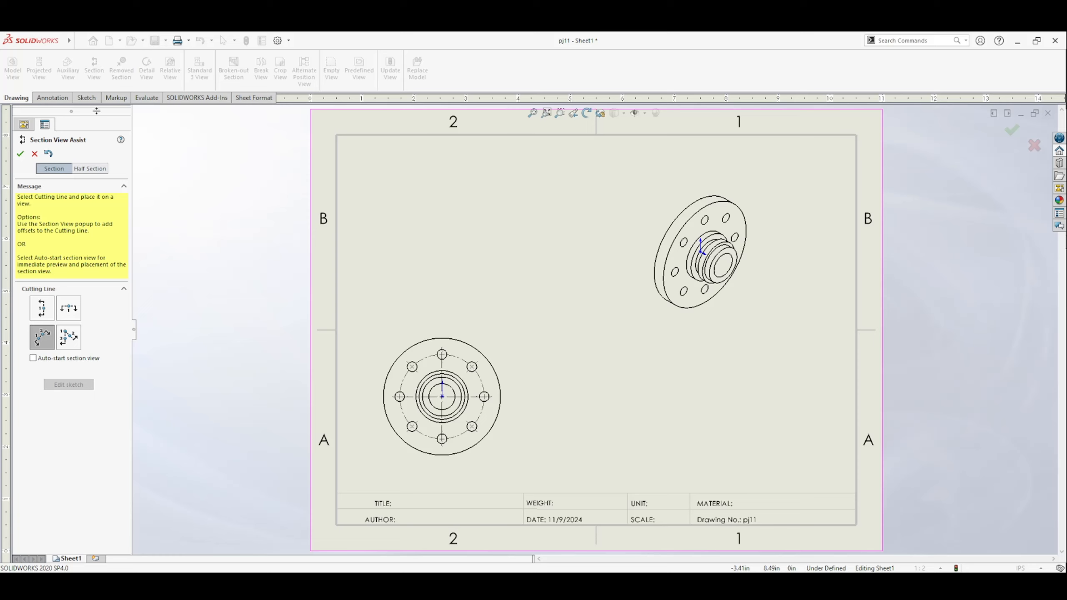
{"action": "left_click", "coordinate": [41, 310]}
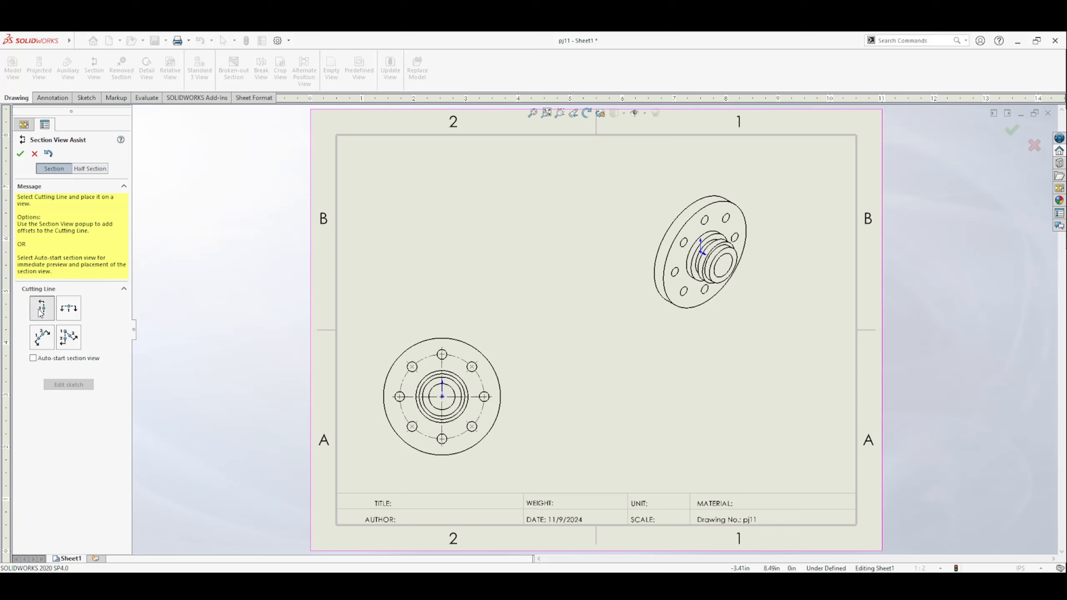
{"action": "left_click", "coordinate": [442, 397]}
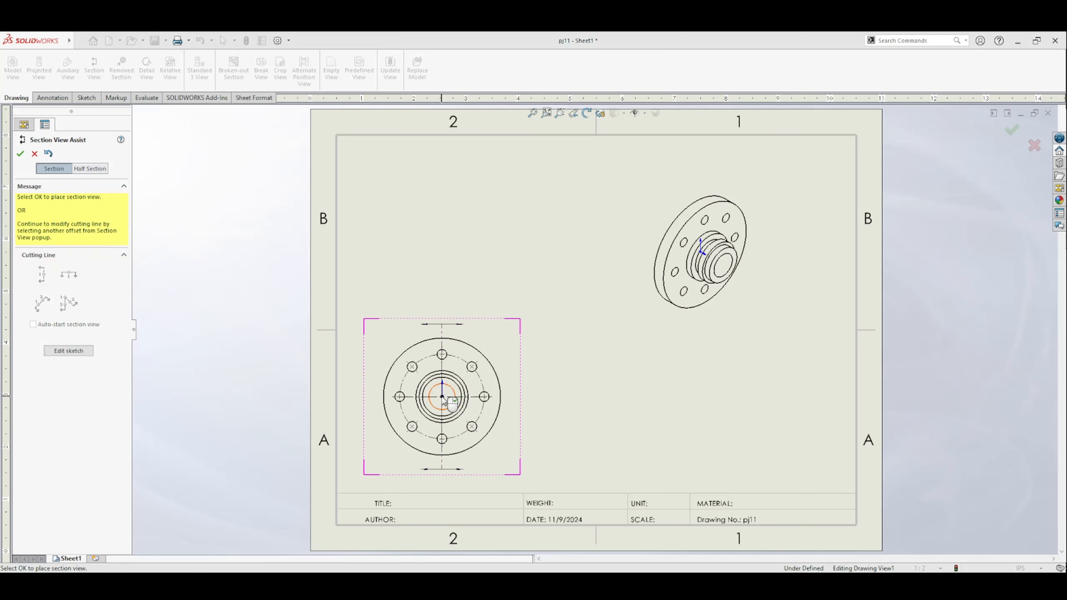
{"action": "left_click", "coordinate": [406, 419]}
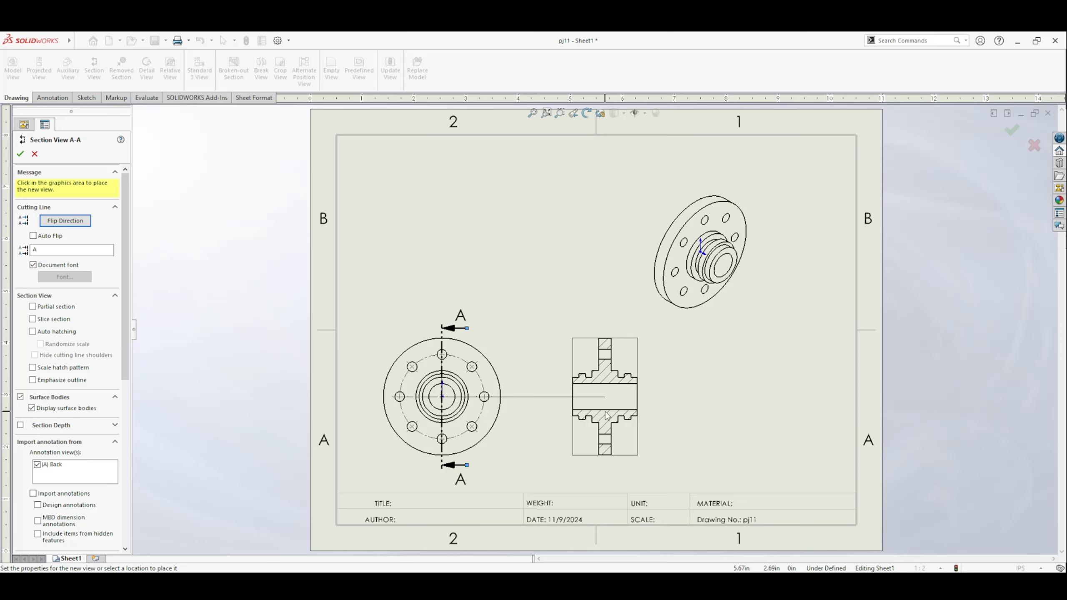
{"action": "left_click", "coordinate": [606, 416]}
{"action": "left_click", "coordinate": [500, 310]}
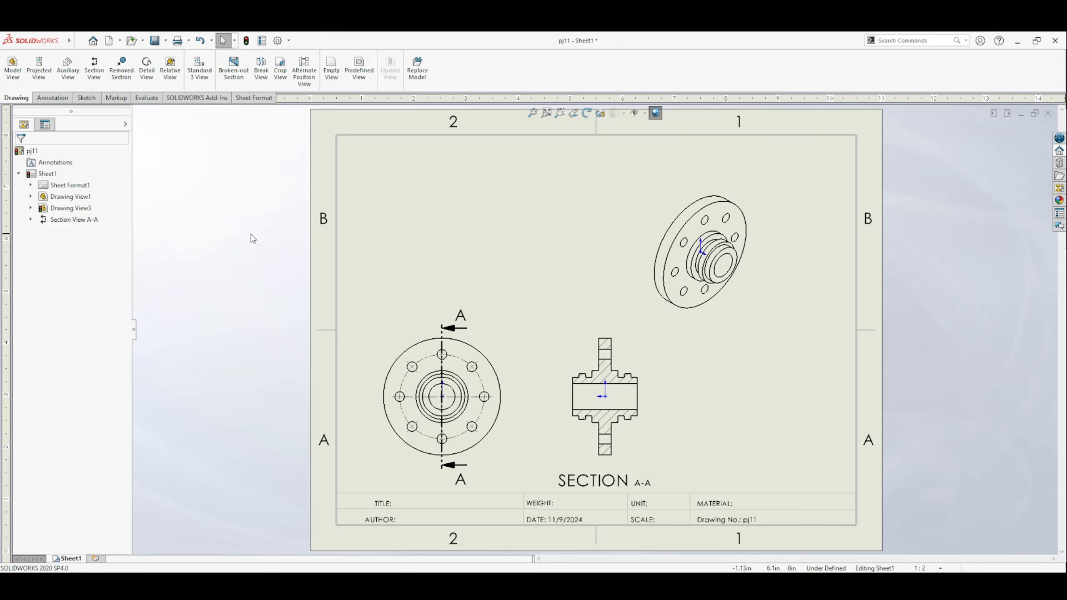
Step: Dimension the flange's overall length between the hub's end faces, above section view A-A
{"action": "left_click", "coordinate": [51, 98]}
{"action": "left_click", "coordinate": [27, 72]}
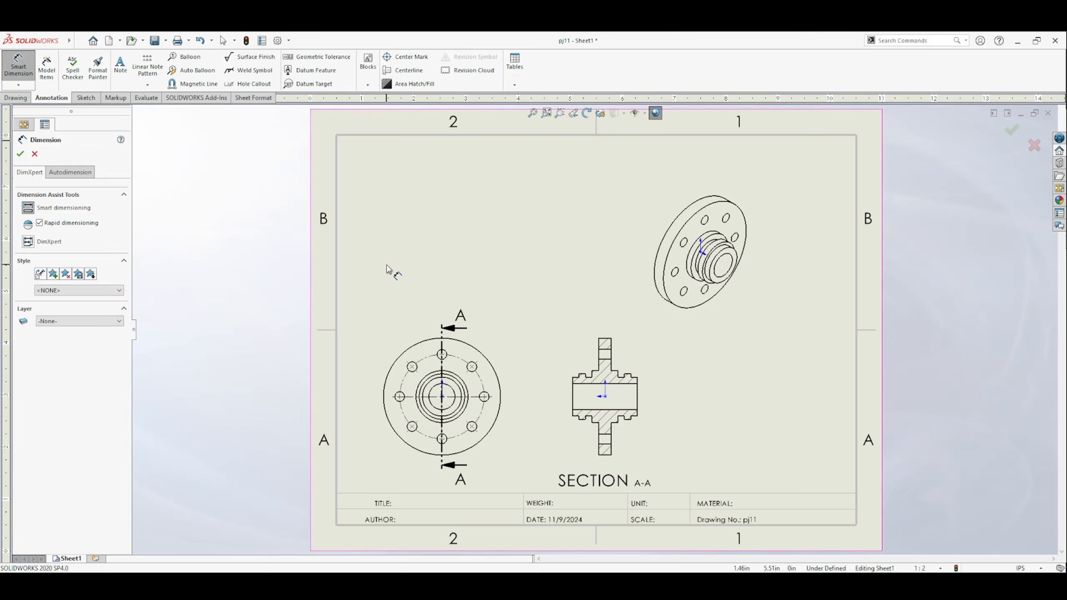
{"action": "left_click", "coordinate": [576, 377]}
{"action": "left_click", "coordinate": [638, 381]}
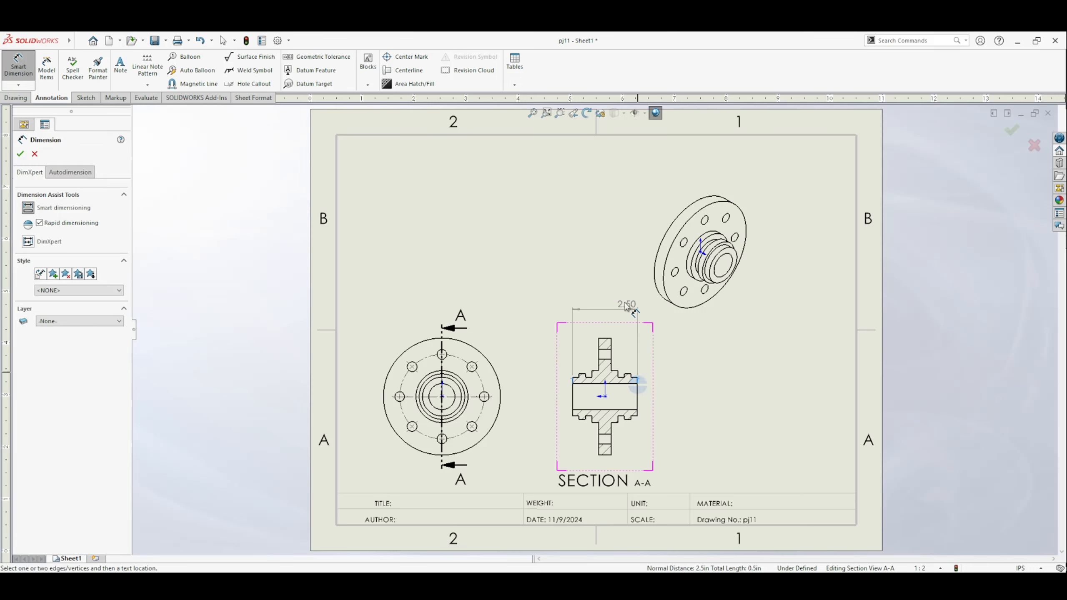
{"action": "left_click", "coordinate": [604, 308]}
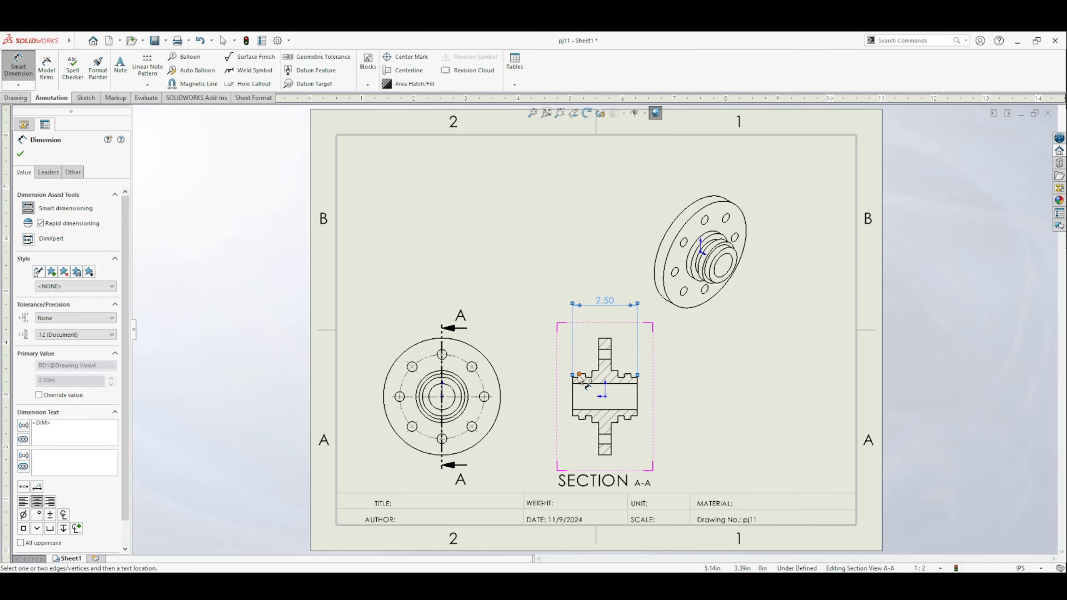
Step: Dimension the width across the outer raised rings and the width across the shoulders beside the disc, stacked above the section view
{"action": "left_click", "coordinate": [632, 377]}
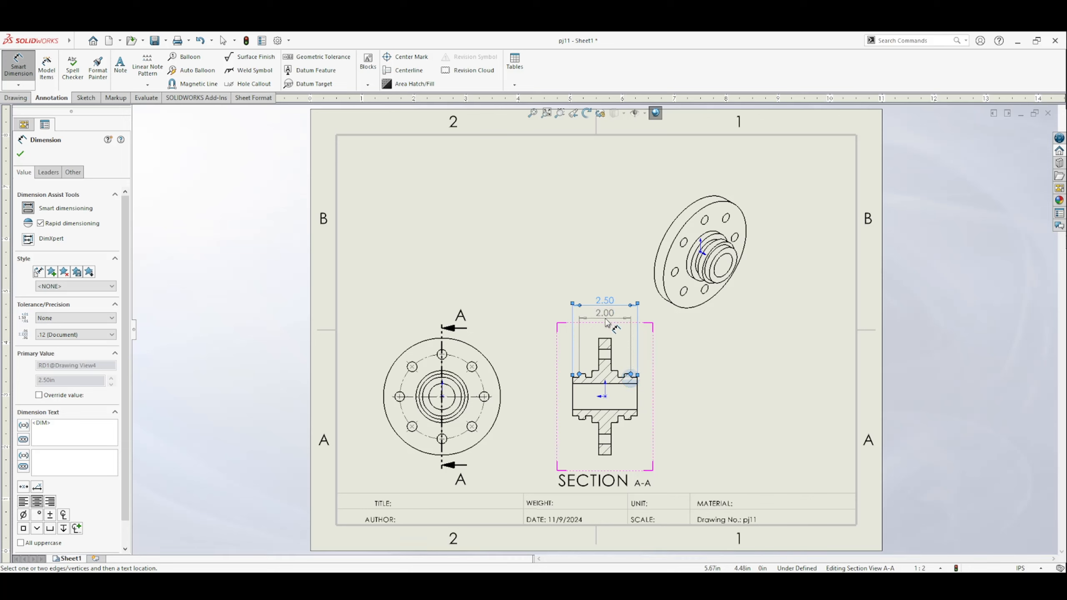
{"action": "left_click", "coordinate": [606, 323]}
{"action": "left_click", "coordinate": [593, 374]}
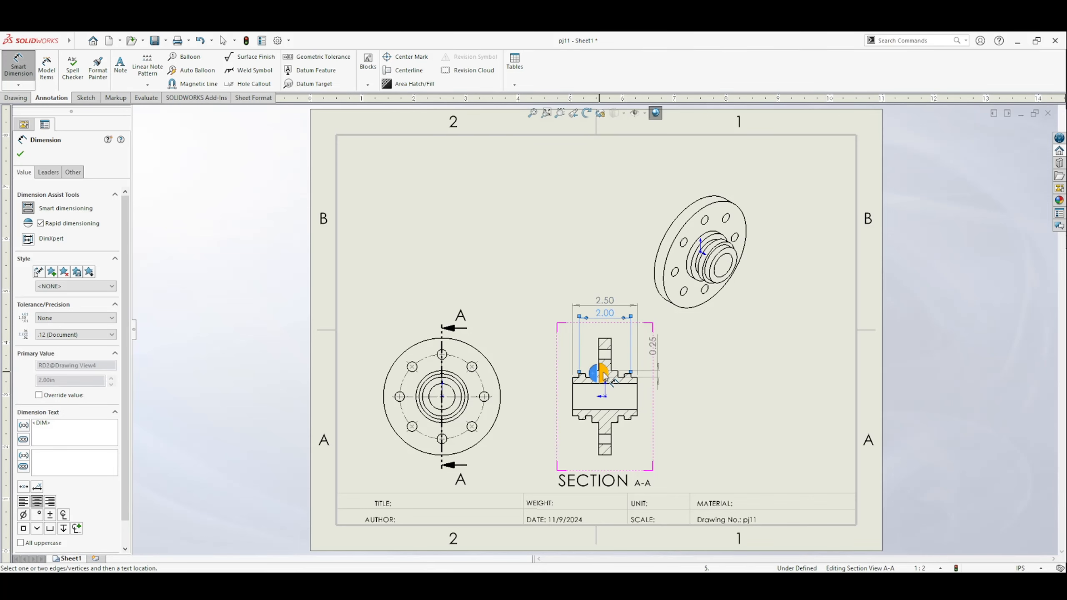
{"action": "left_click", "coordinate": [619, 375]}
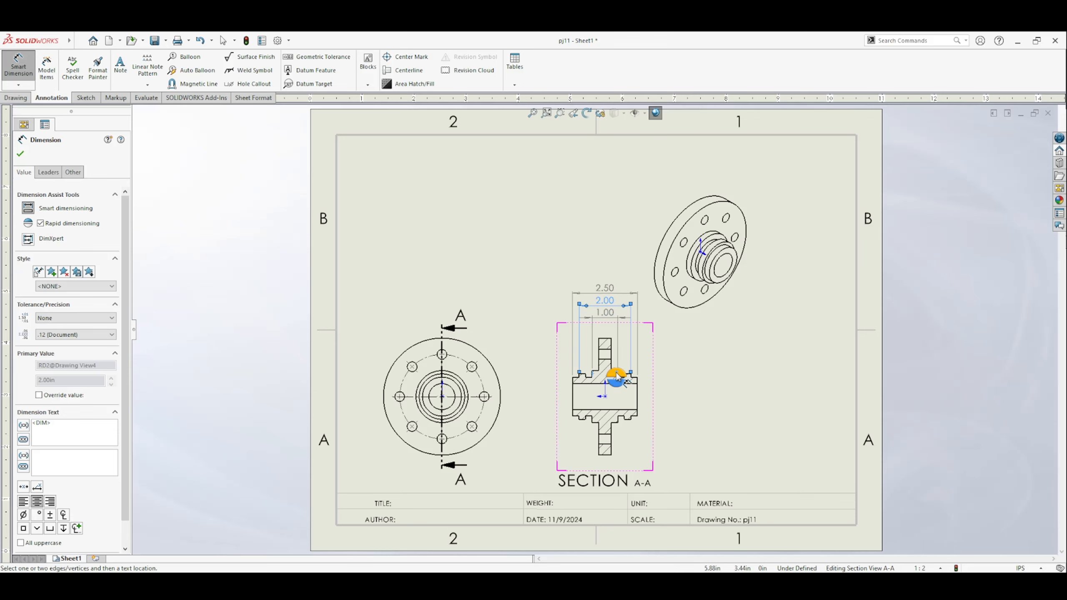
{"action": "left_click", "coordinate": [604, 328]}
Step: Dimension the disc's thickness below section view A-A and the distance between the raised rings' inner faces above it
{"action": "left_click", "coordinate": [603, 456]}
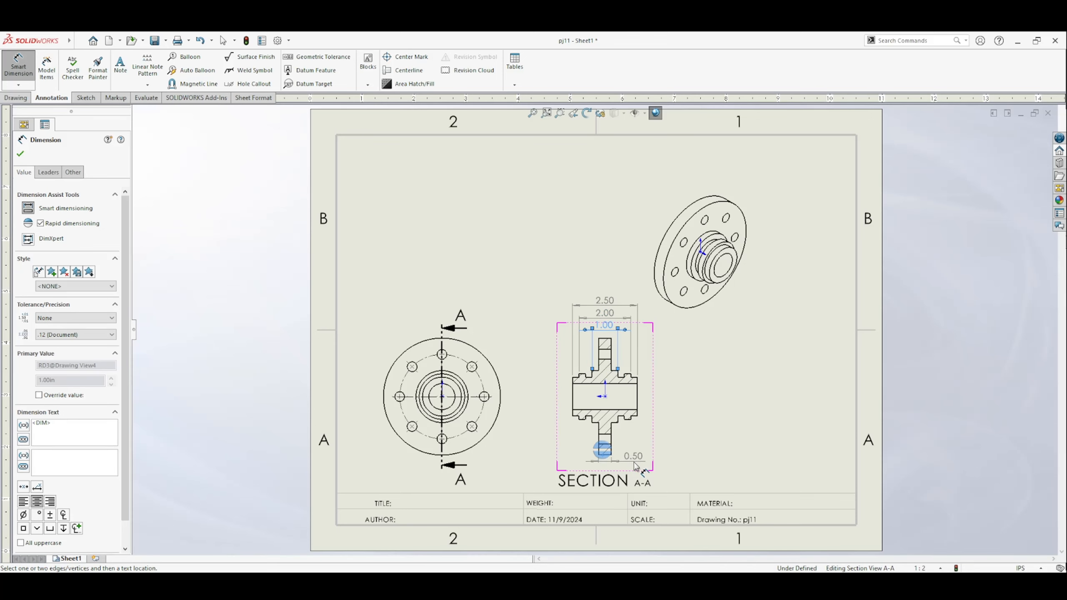
{"action": "left_click", "coordinate": [632, 458]}
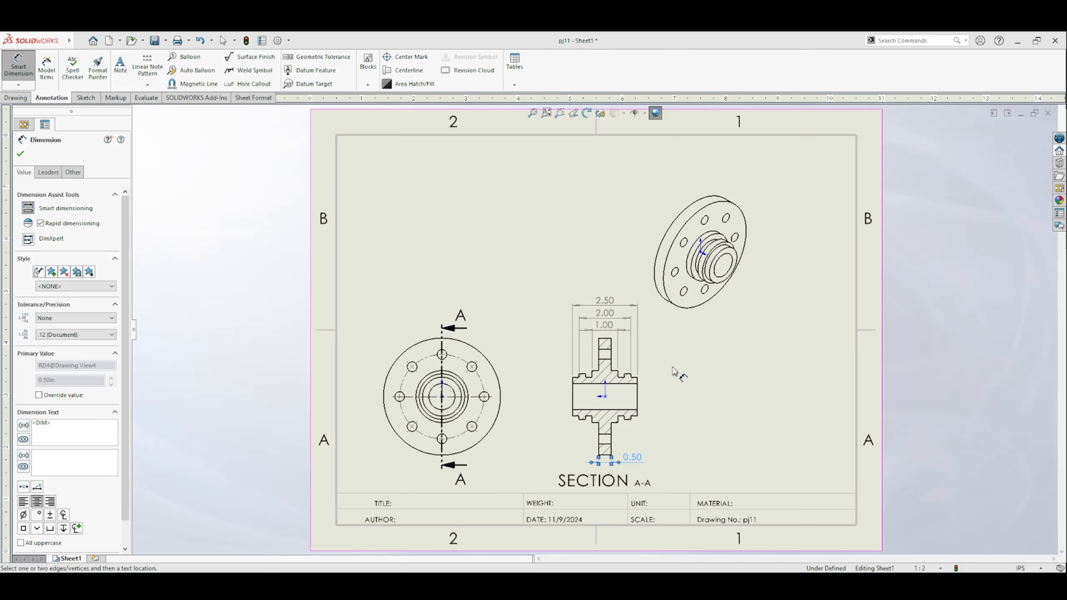
{"action": "left_click", "coordinate": [624, 375]}
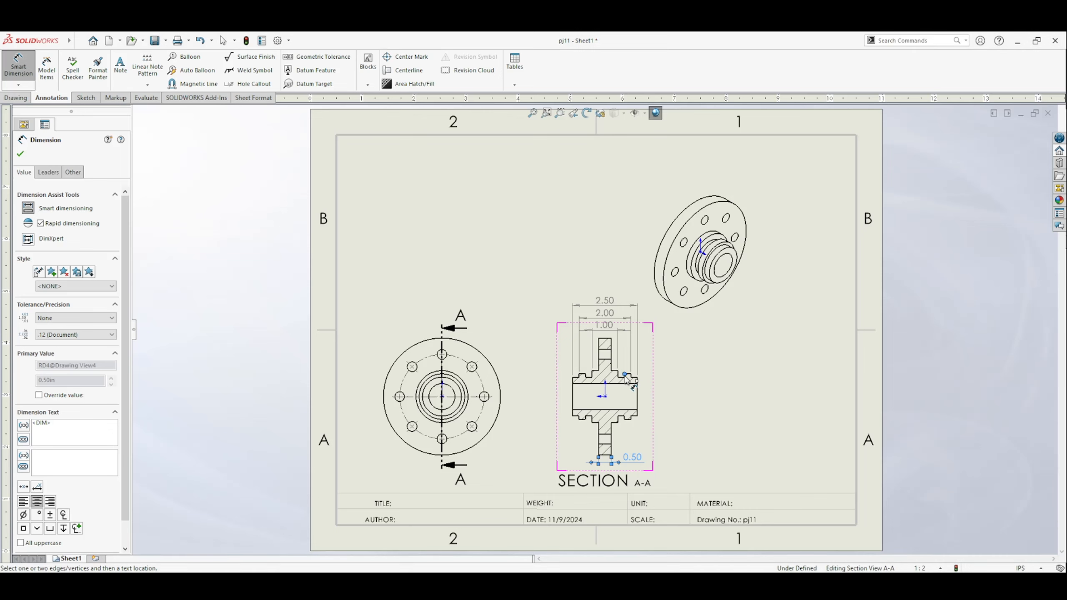
{"action": "left_click", "coordinate": [586, 375]}
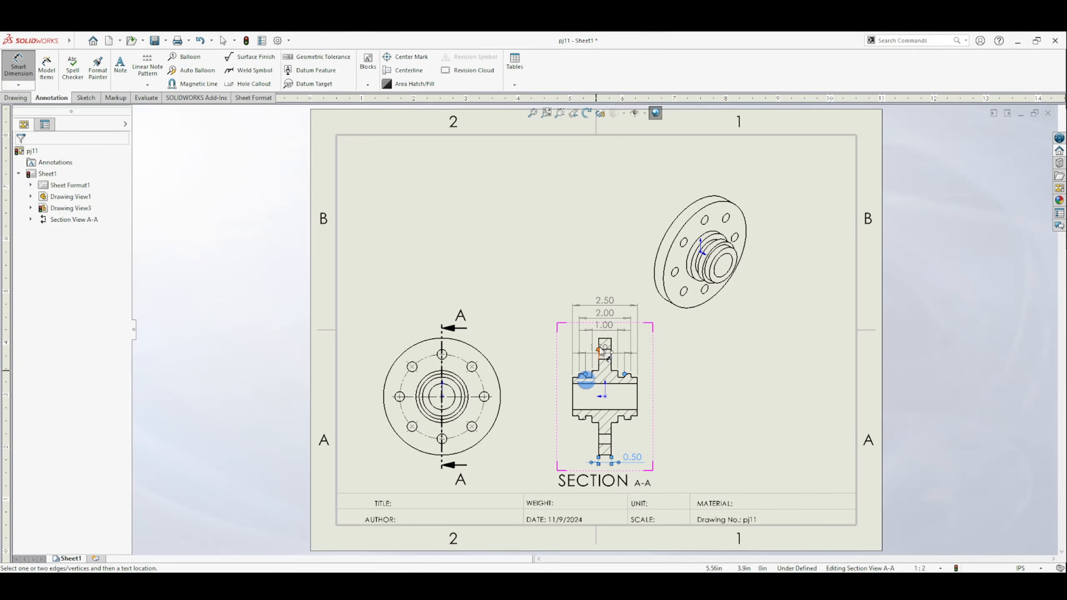
{"action": "left_click", "coordinate": [605, 326]}
{"action": "key", "text": "Escape"}
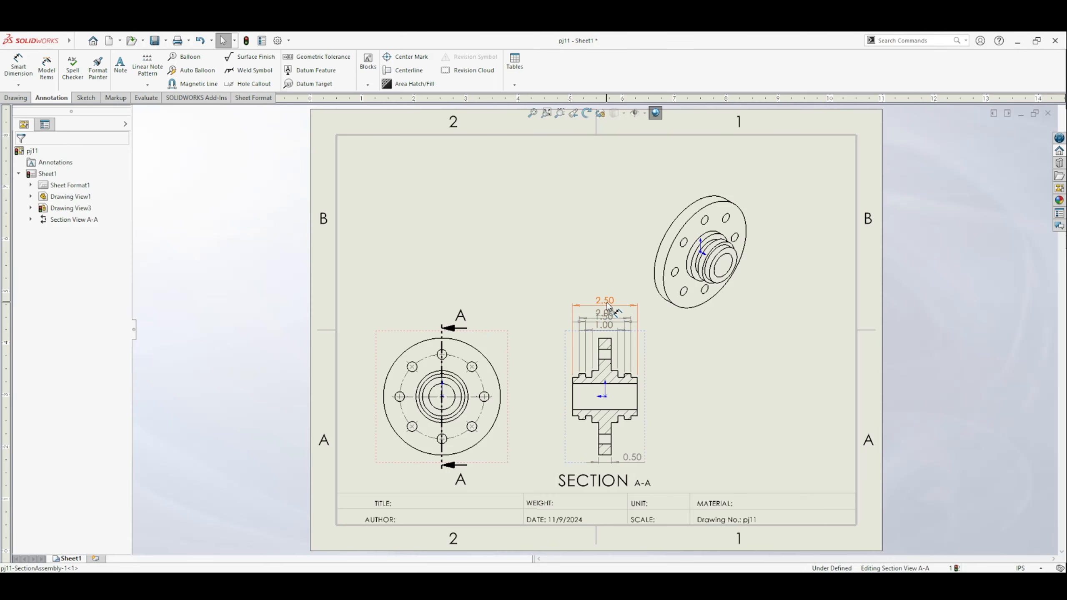
Step: Move the two upper width dimensions higher above section view A-A so all four stacked dimensions are evenly spaced
{"action": "left_click_drag", "start_coordinate": [607, 306], "coordinate": [607, 306]}
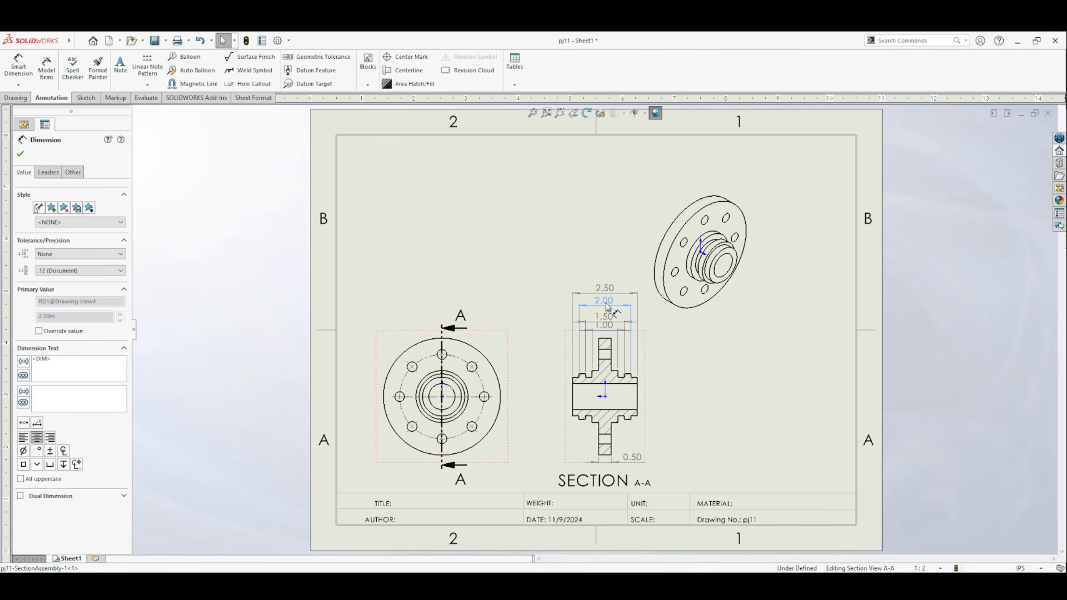
{"action": "left_click", "coordinate": [675, 340]}
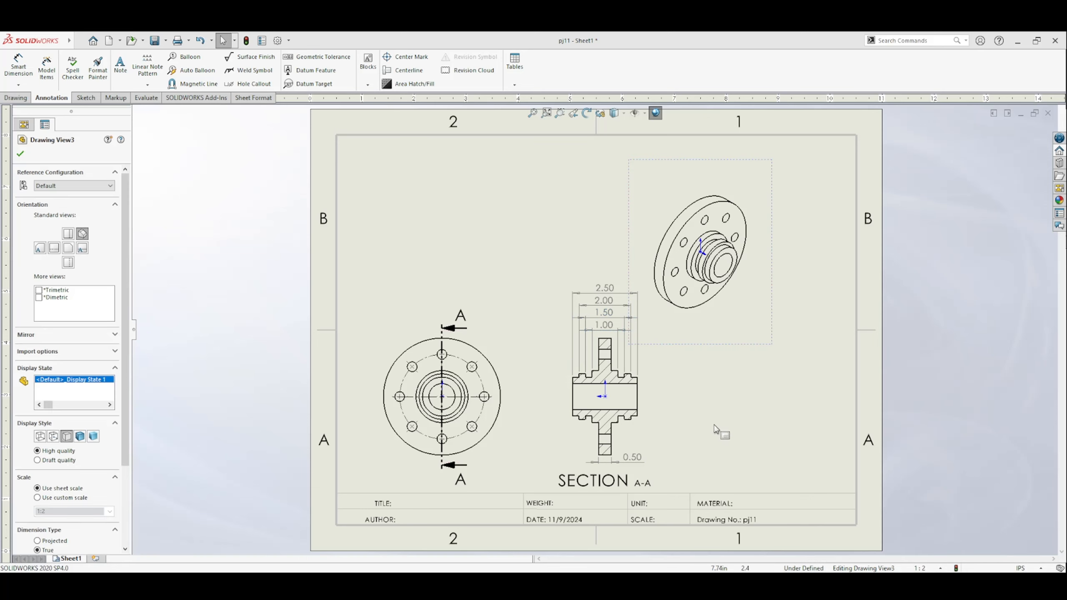
{"action": "left_click", "coordinate": [716, 429]}
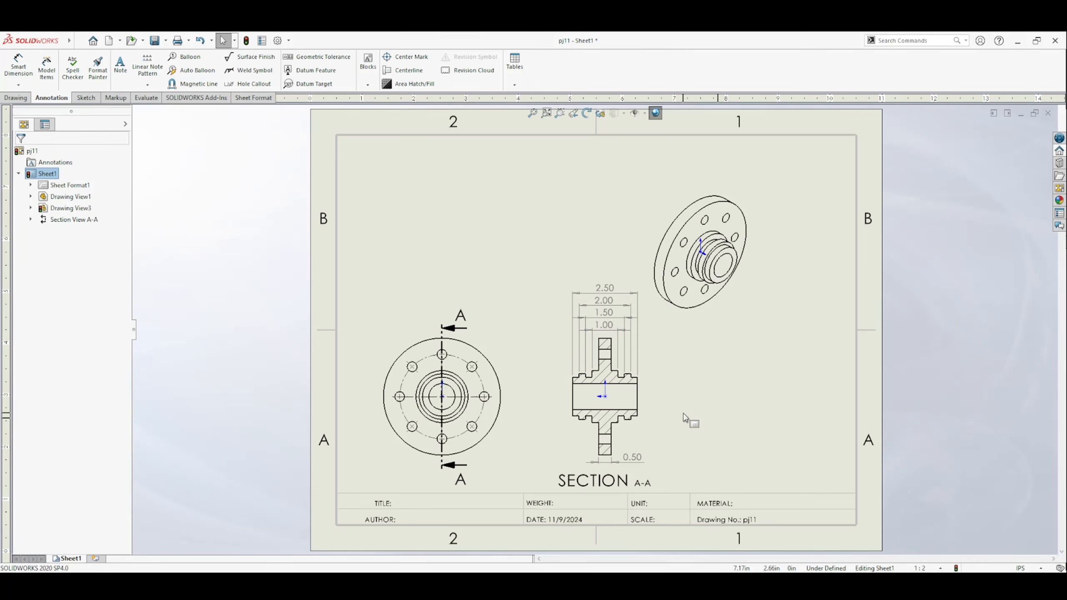
Step: Dimension the diameter of the largest hub circle at the front view's upper left, using a broken leader with horizontal text
{"action": "left_click", "coordinate": [17, 67]}
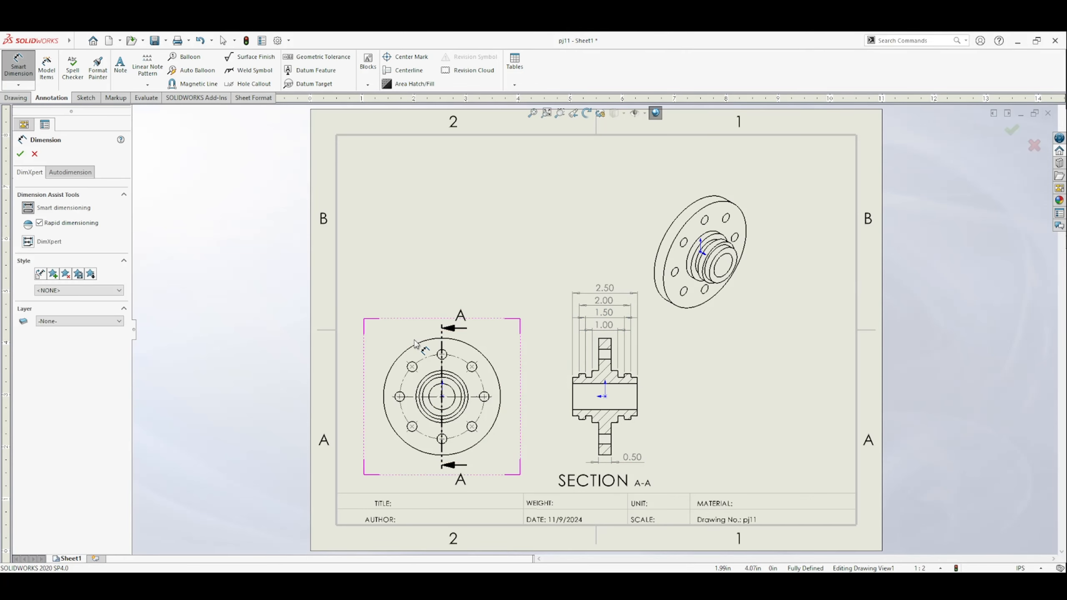
{"action": "left_click", "coordinate": [437, 377]}
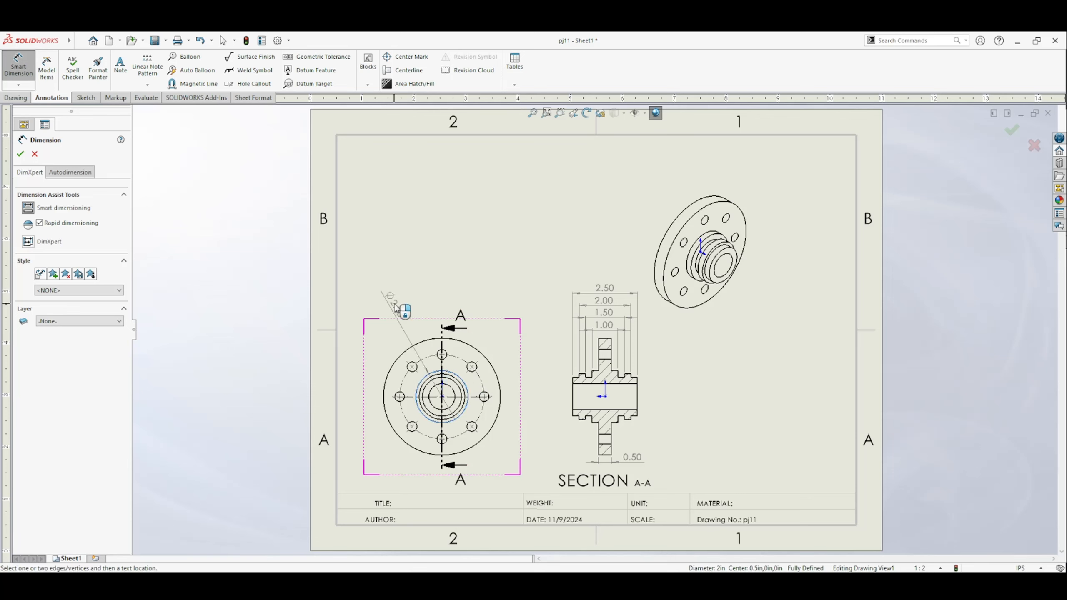
{"action": "left_click", "coordinate": [388, 318]}
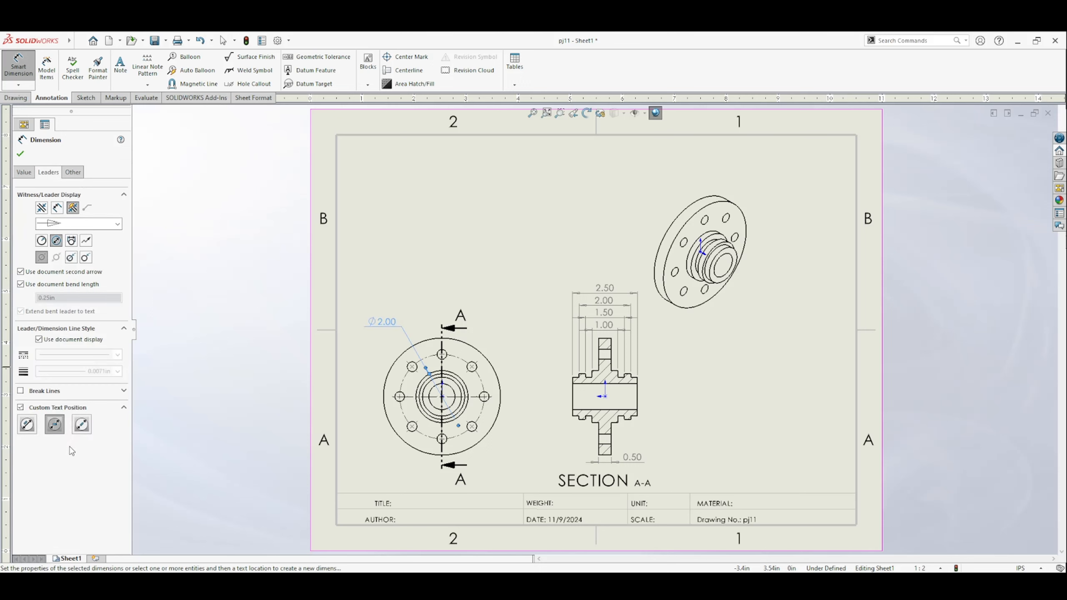
{"action": "left_click", "coordinate": [55, 430]}
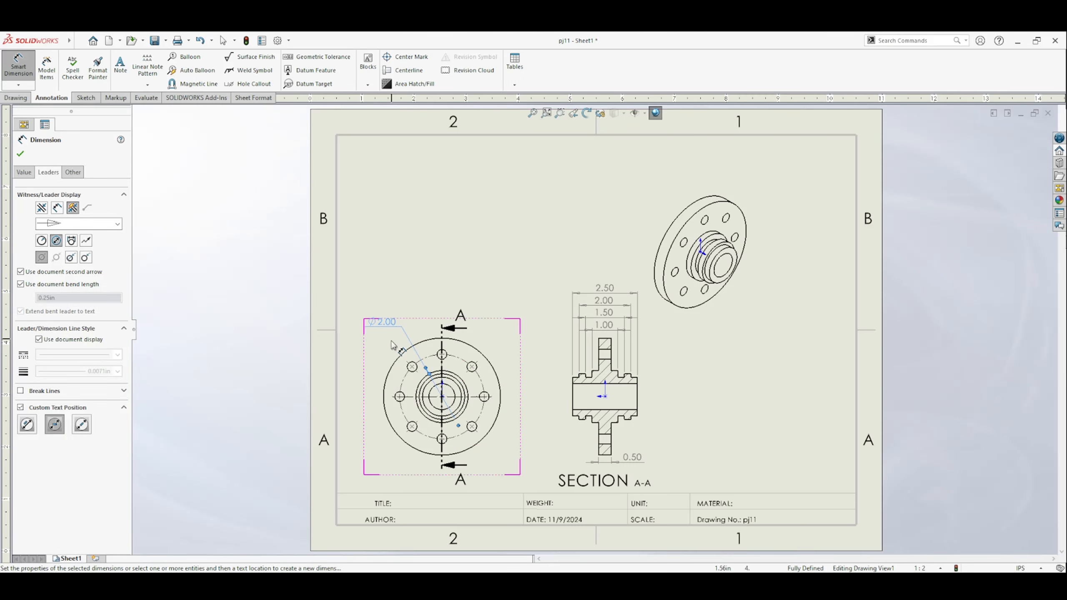
Step: Dimension the diameter of the second-largest hub circle left of the front view, with a broken leader and horizontal text
{"action": "left_click", "coordinate": [463, 394]}
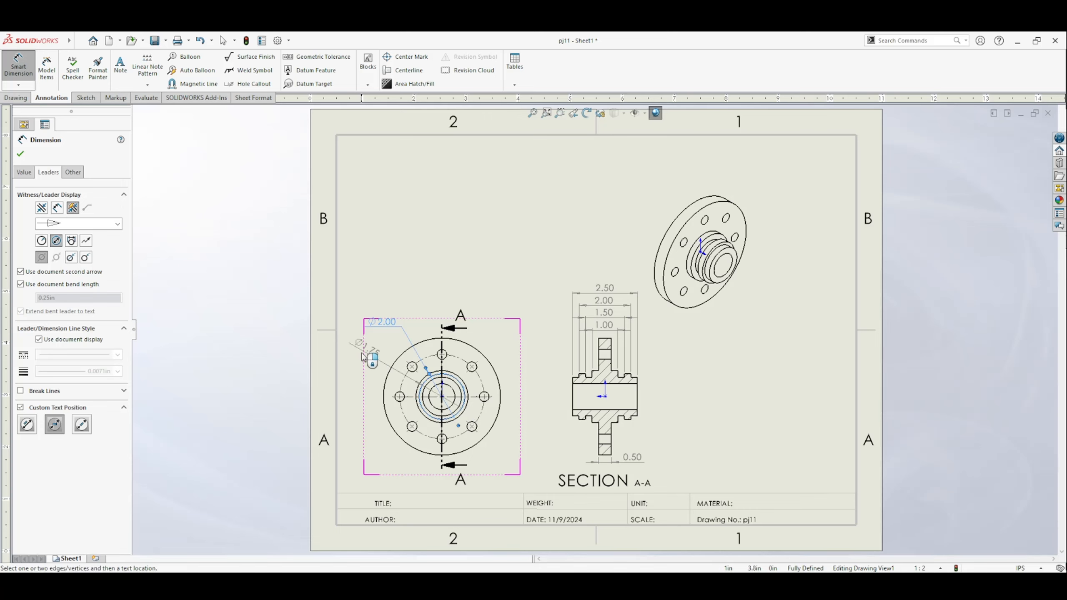
{"action": "left_click", "coordinate": [371, 353]}
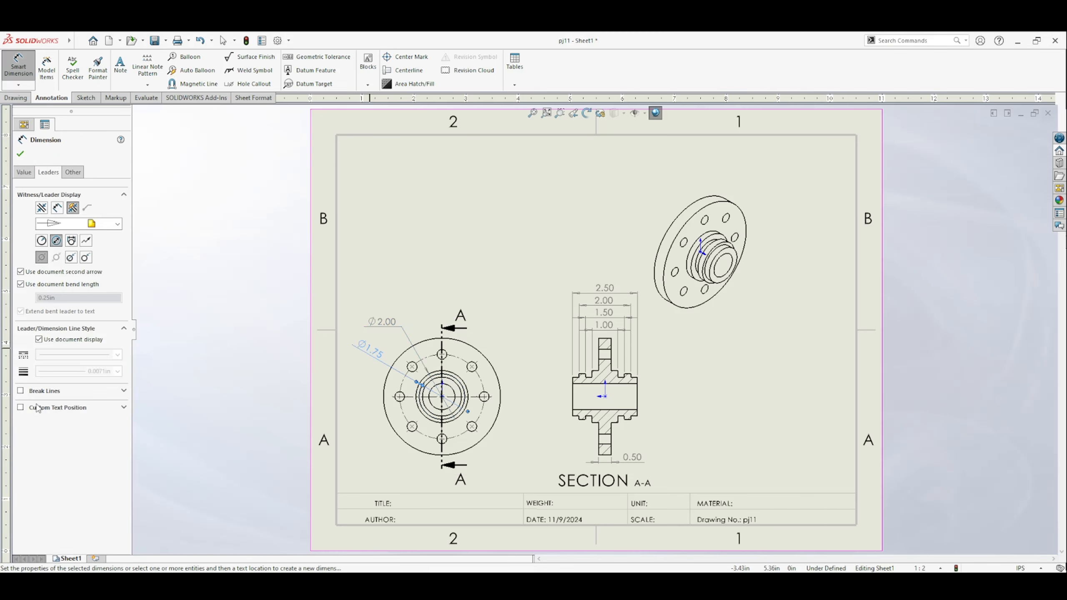
{"action": "left_click", "coordinate": [38, 408]}
{"action": "left_click", "coordinate": [55, 424]}
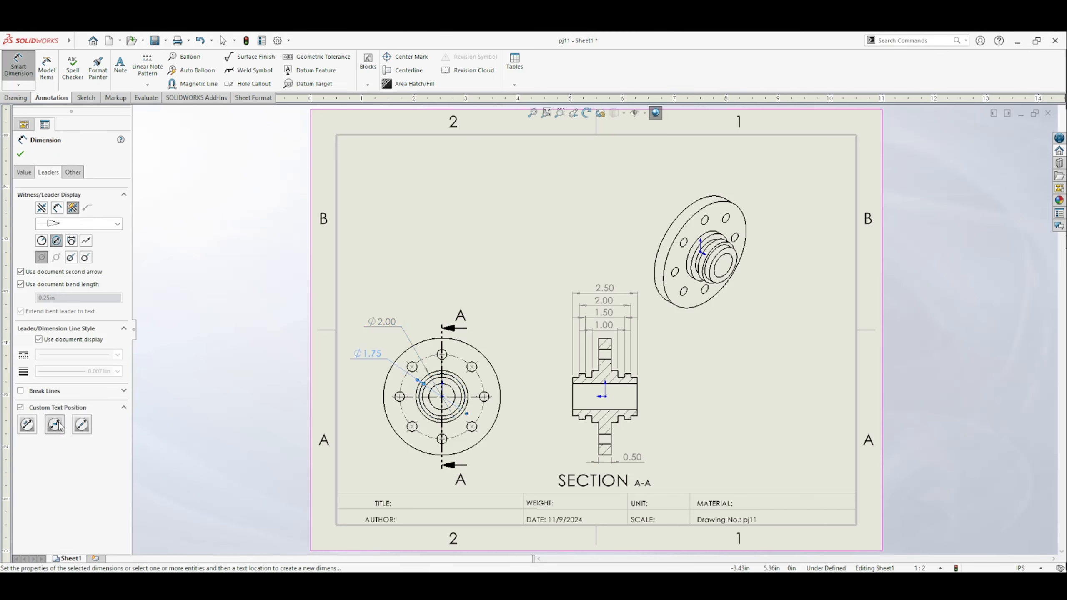
Step: Dimension the diameter of the hub circle just outside the bore at the front view's upper right, with a broken leader and horizontal text
{"action": "left_click", "coordinate": [465, 394]}
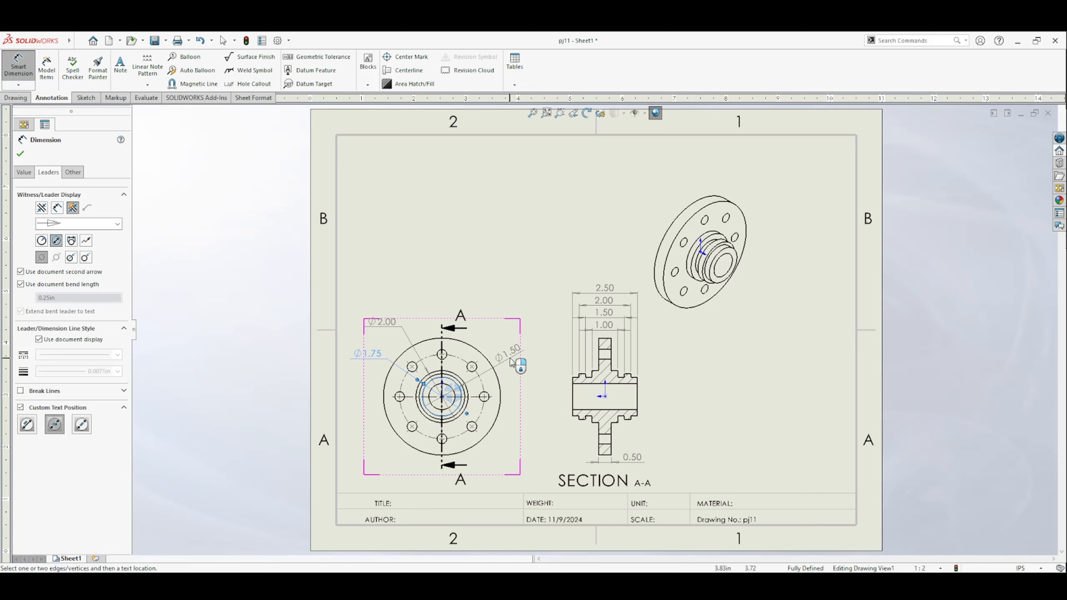
{"action": "left_click", "coordinate": [527, 348]}
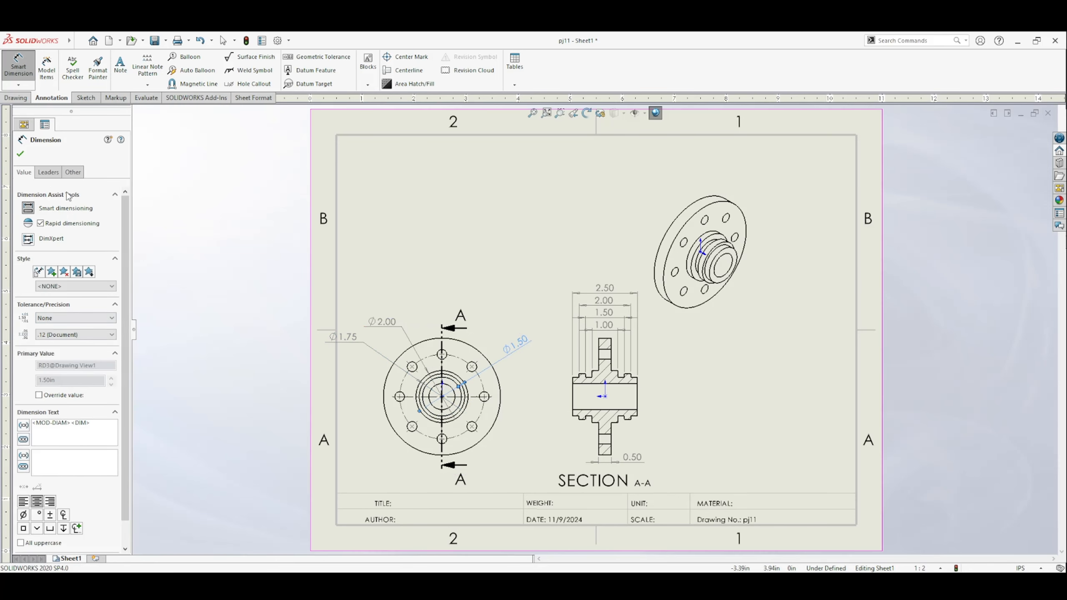
{"action": "left_click", "coordinate": [47, 172]}
{"action": "left_click", "coordinate": [58, 408]}
{"action": "left_click", "coordinate": [55, 424]}
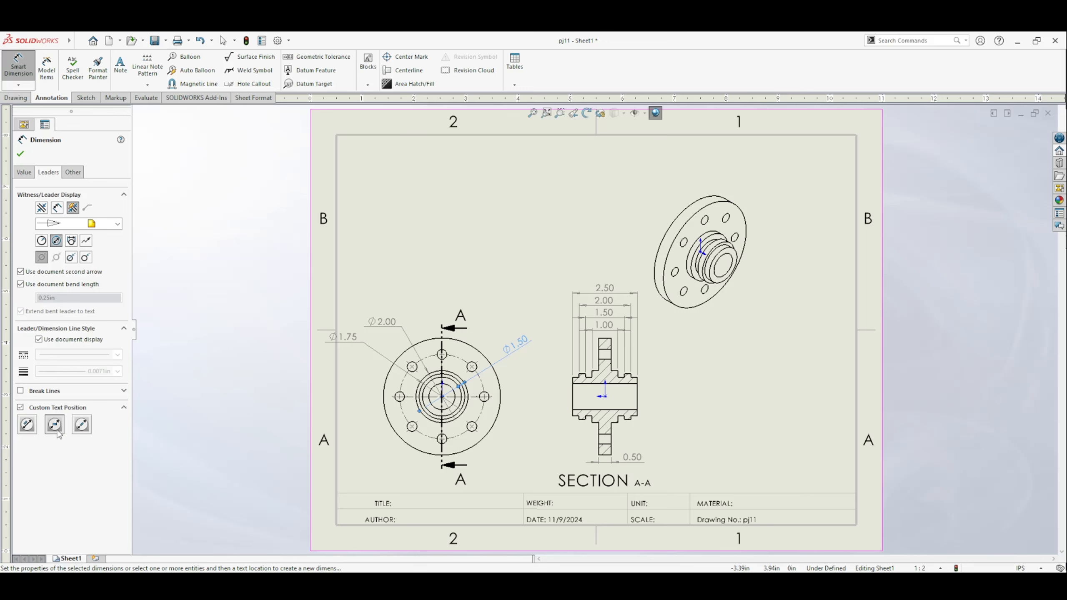
{"action": "left_click", "coordinate": [241, 410]}
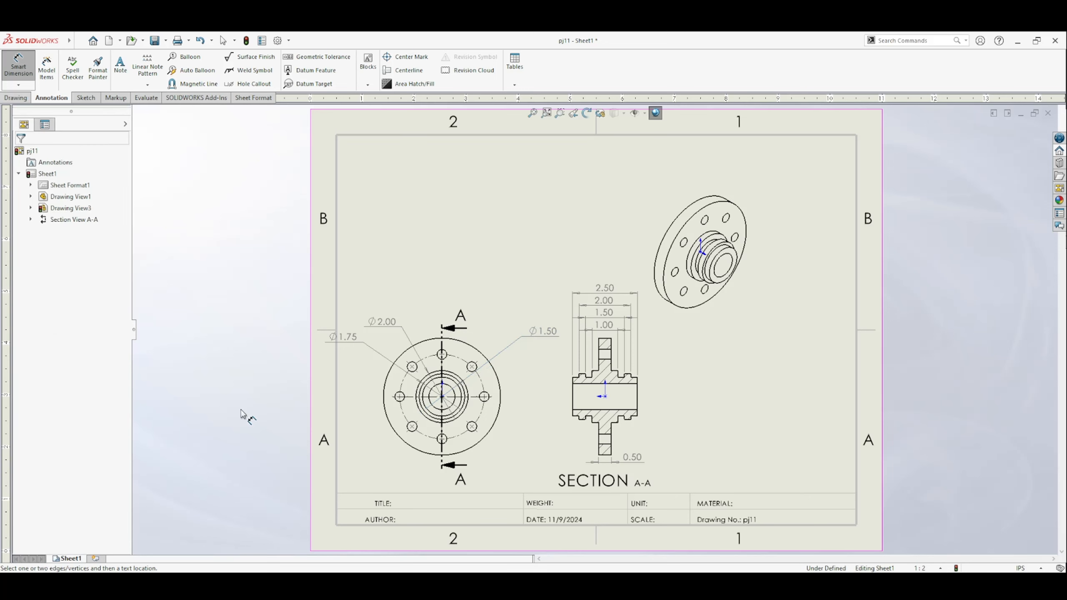
Step: Dimension the bore diameter at the front view's lower right, with a broken leader and horizontal text
{"action": "left_click", "coordinate": [456, 411]}
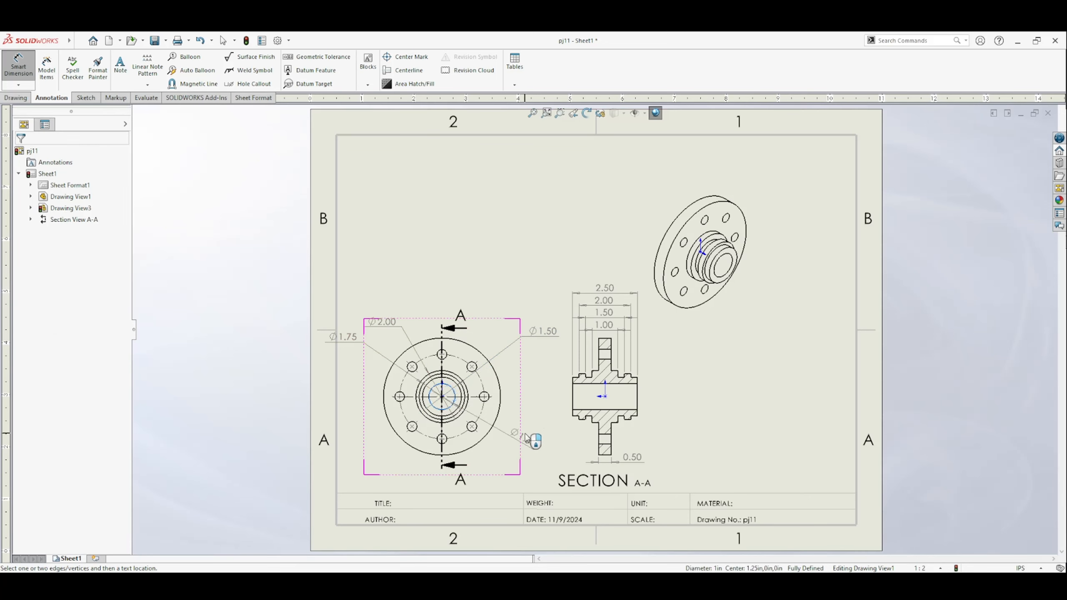
{"action": "left_click", "coordinate": [533, 437]}
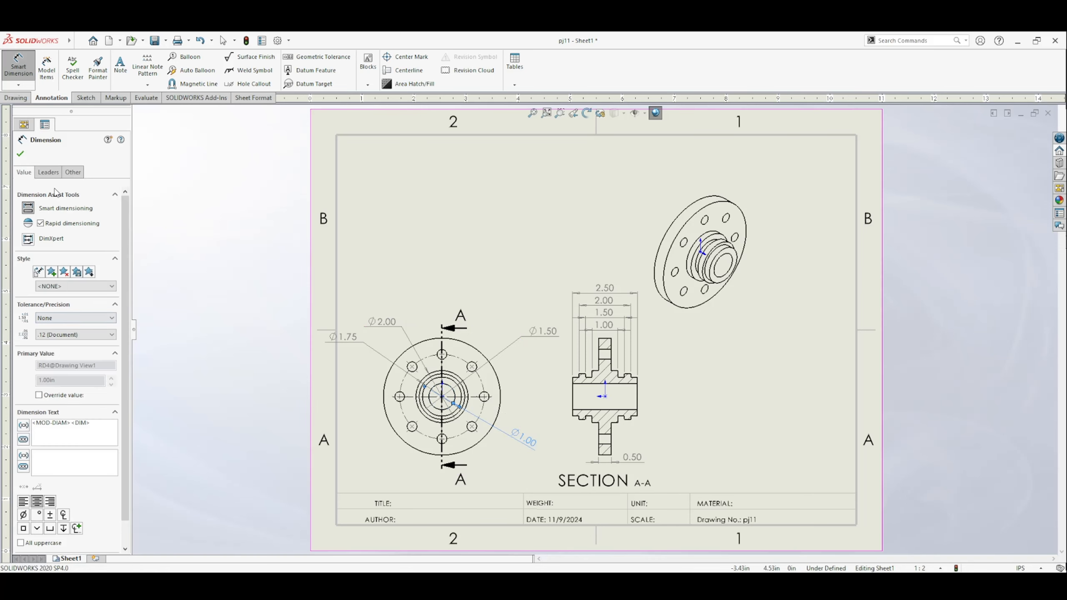
{"action": "left_click", "coordinate": [48, 172]}
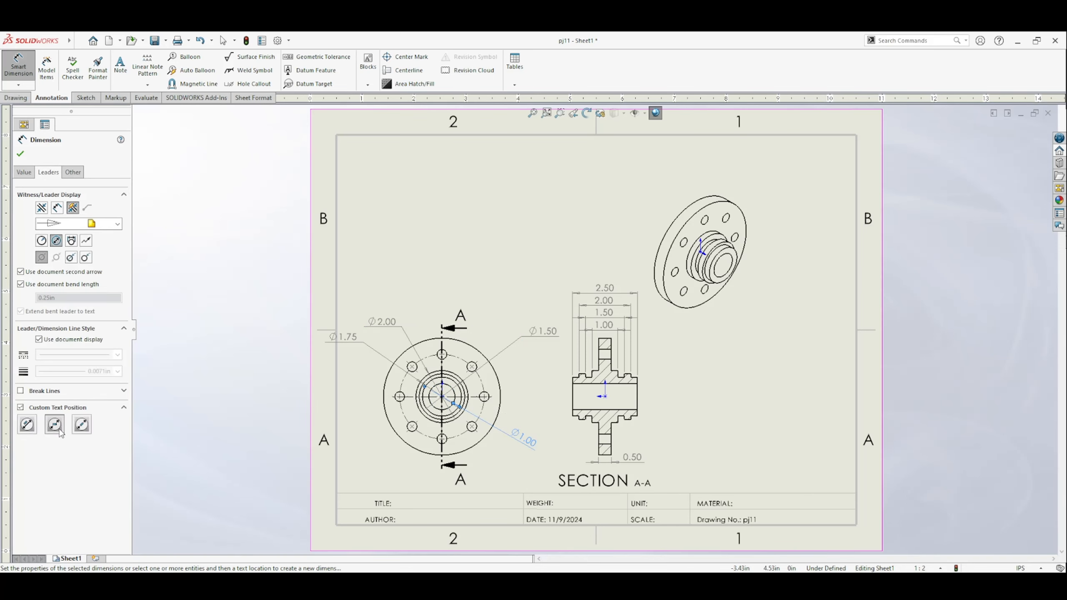
{"action": "left_click", "coordinate": [20, 154]}
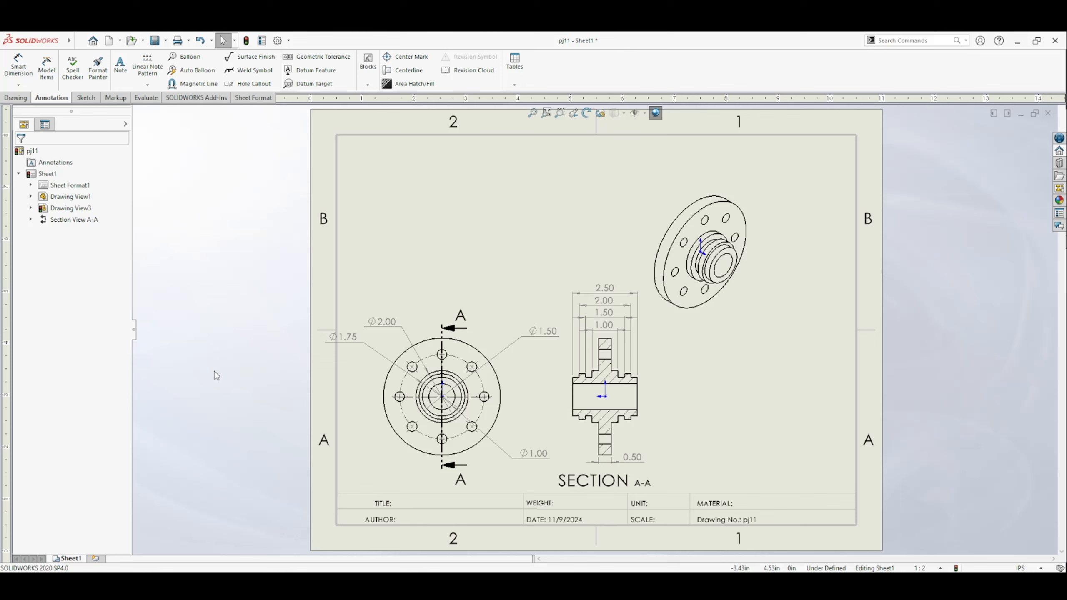
Step: Change the two upper-left diameter dimensions of the front view to the one-arrow open leader style
{"action": "left_click", "coordinate": [355, 342]}
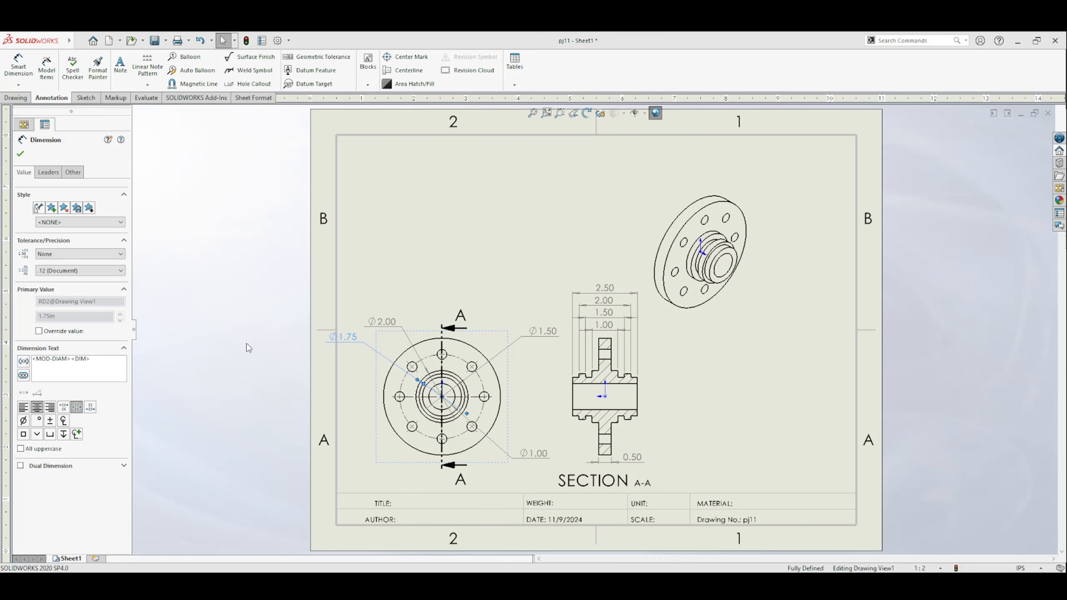
{"action": "left_click", "coordinate": [48, 171]}
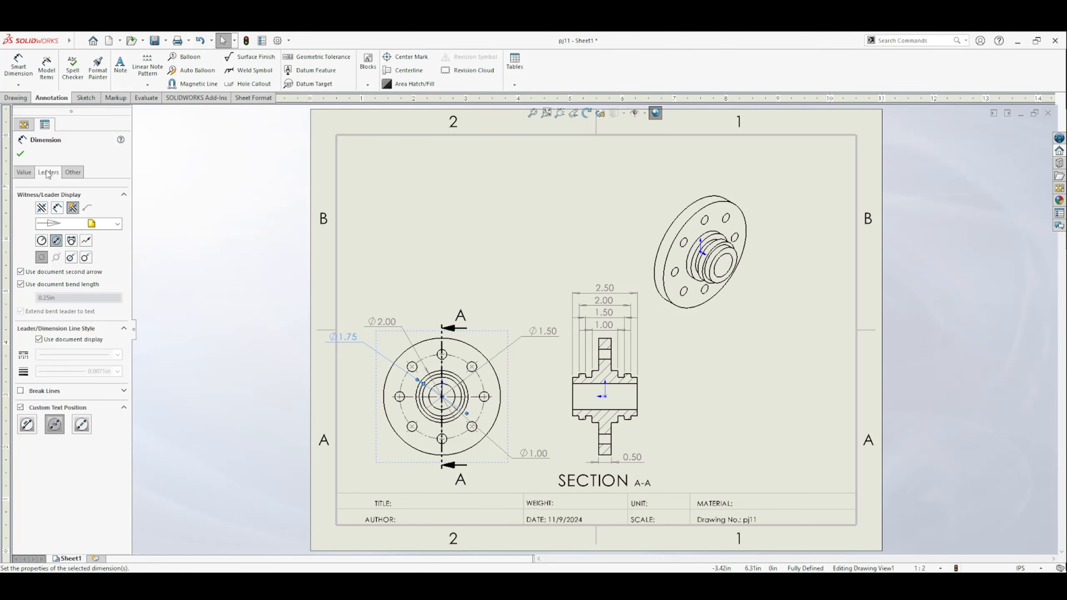
{"action": "left_click", "coordinate": [86, 257]}
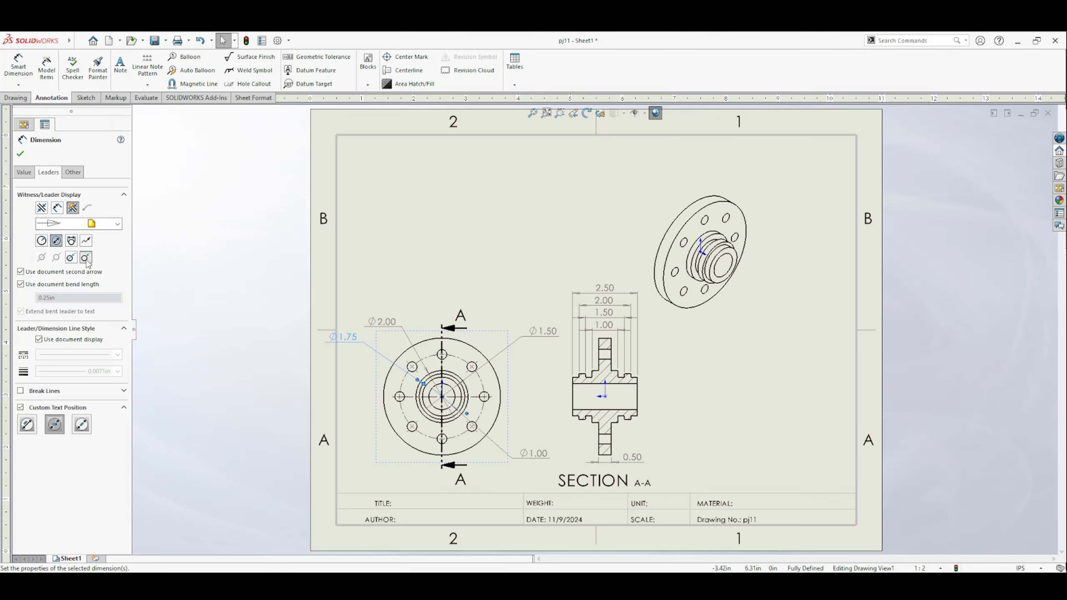
{"action": "left_click", "coordinate": [403, 332]}
{"action": "left_click", "coordinate": [86, 257]}
Step: Change the 1.50 and 1.00 diameter dimensions to one-arrow open leaders and move the 1.50 dimension to the front view's lower left
{"action": "left_click", "coordinate": [543, 331]}
{"action": "left_click", "coordinate": [57, 243]}
{"action": "left_click", "coordinate": [539, 457]}
{"action": "left_click", "coordinate": [85, 258]}
{"action": "left_click", "coordinate": [233, 372]}
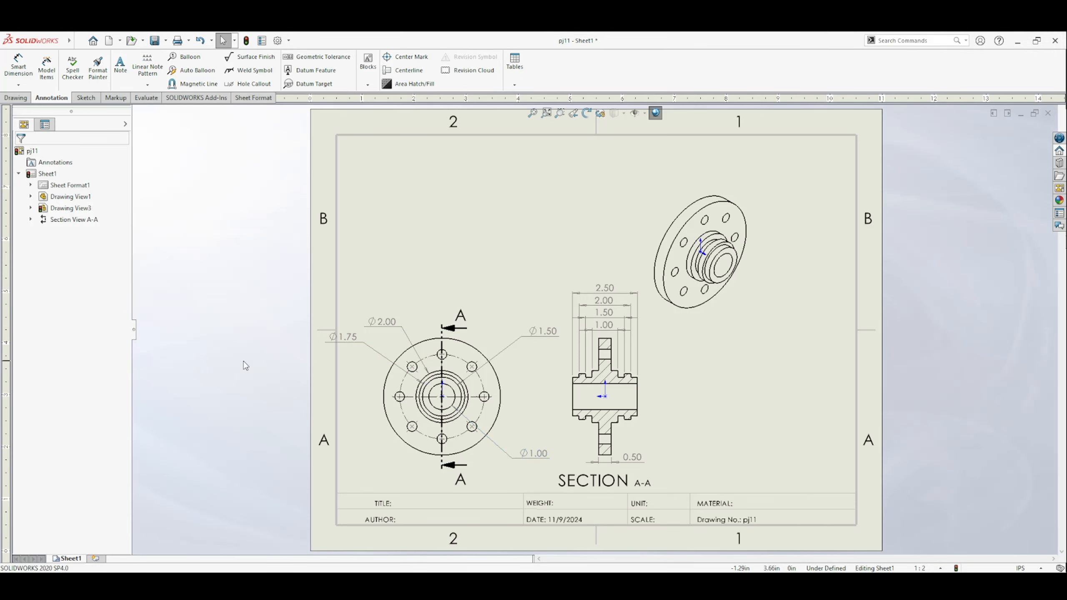
{"action": "left_click_drag", "start_coordinate": [542, 331], "coordinate": [359, 454]}
{"action": "left_click", "coordinate": [287, 374]}
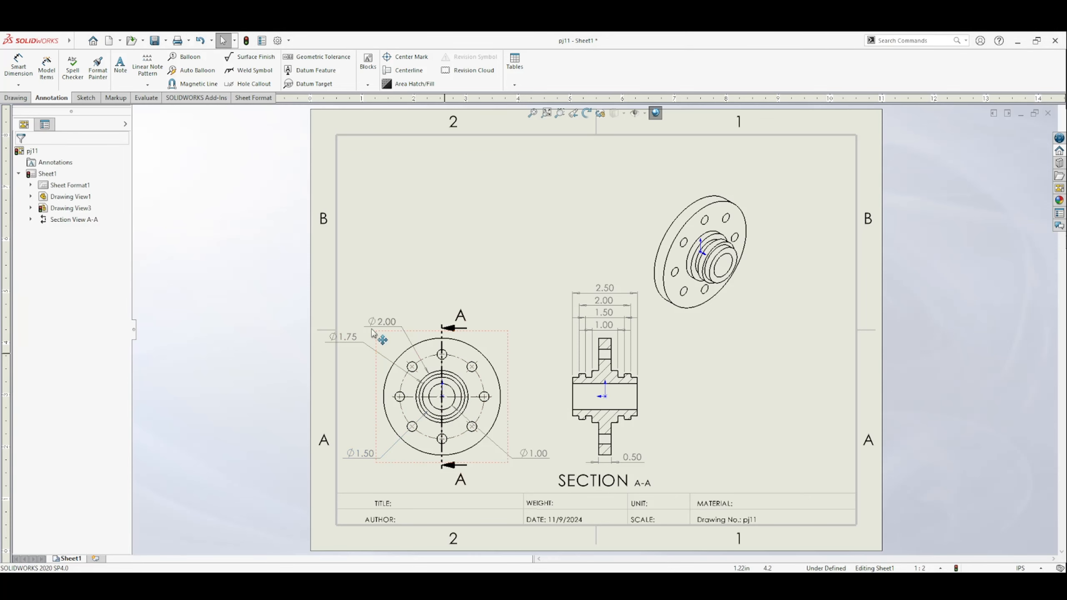
Step: Dimension the bolt circle through the hole centres, placing the dimension at the front view's upper right
{"action": "left_click", "coordinate": [19, 65]}
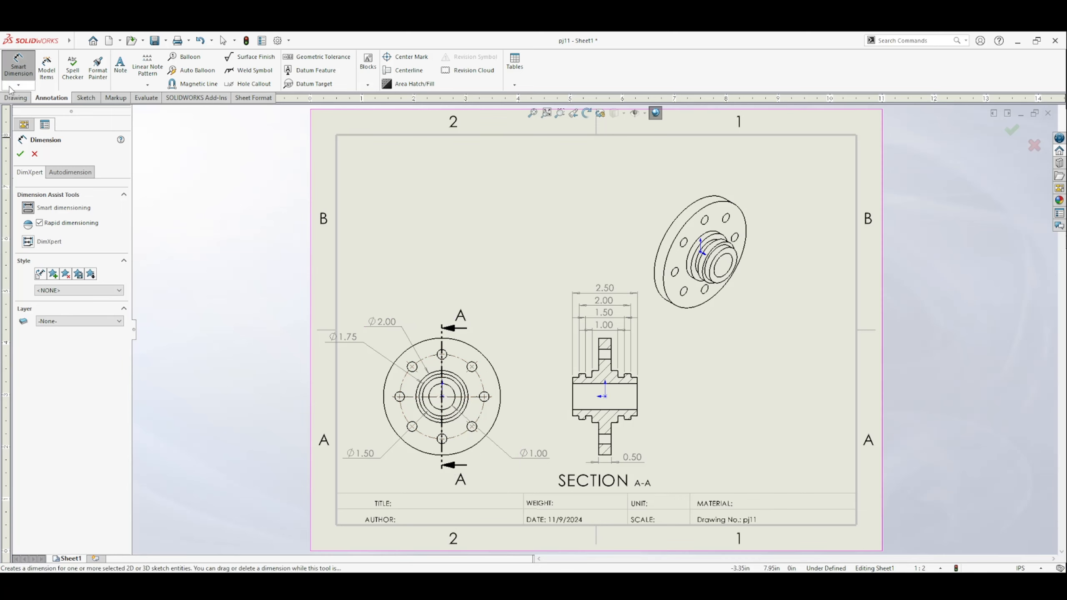
{"action": "left_click", "coordinate": [476, 370]}
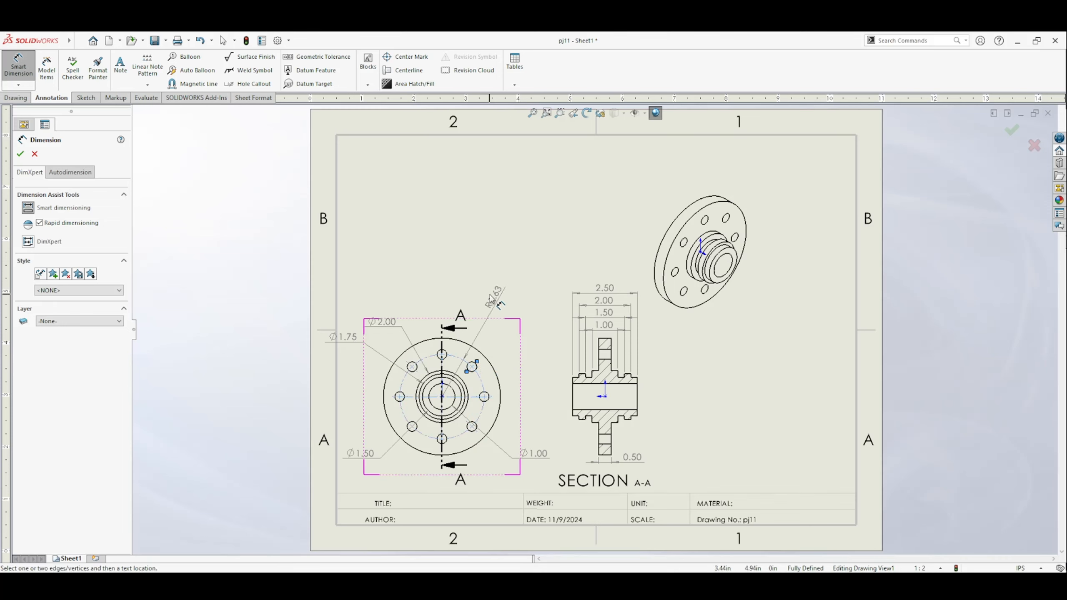
{"action": "left_click", "coordinate": [492, 299]}
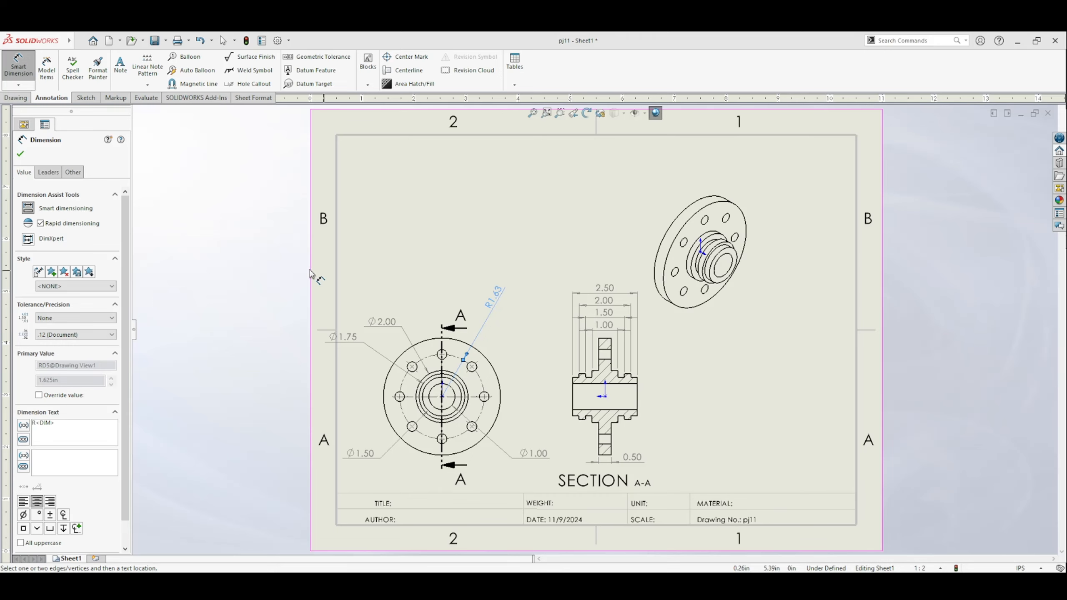
Step: Show the bolt circle dimension as a diameter with a one-arrow open broken leader and horizontal text, and shift it slightly outward
{"action": "left_click", "coordinate": [48, 174]}
{"action": "left_click", "coordinate": [72, 255]}
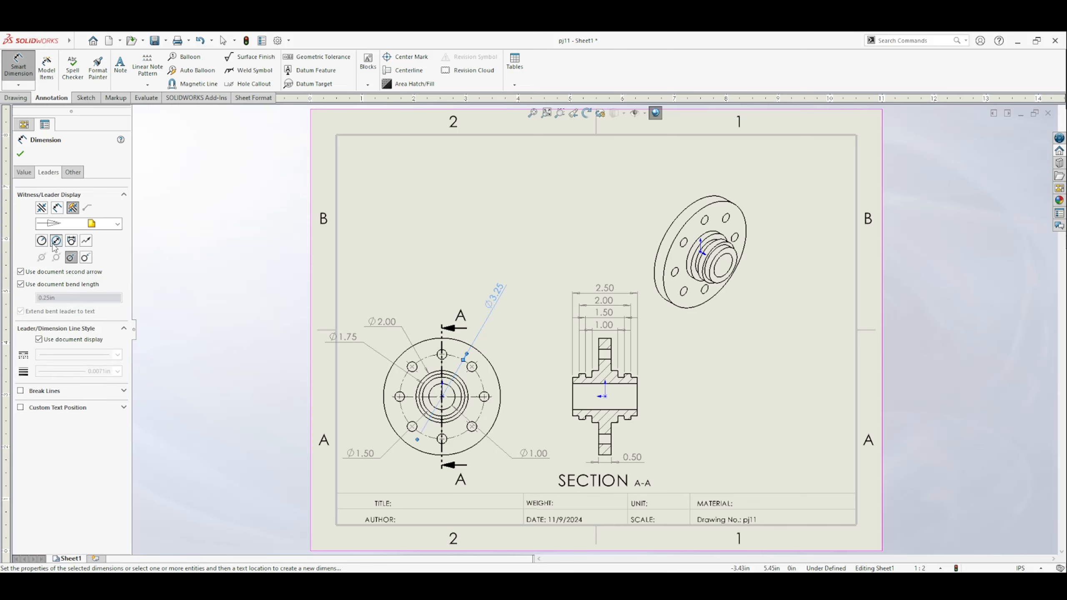
{"action": "left_click", "coordinate": [85, 257]}
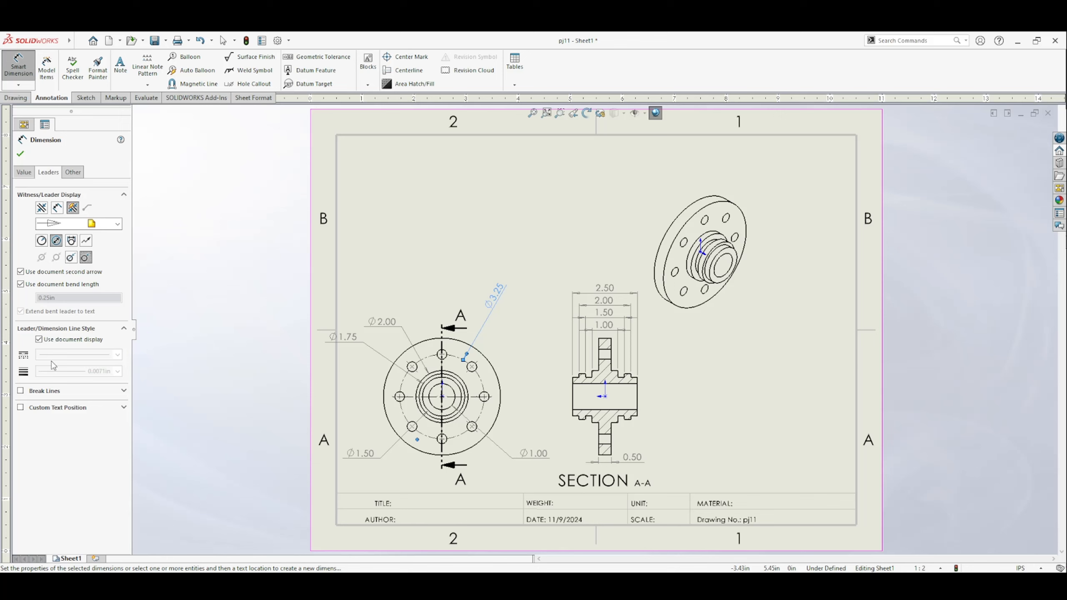
{"action": "left_click", "coordinate": [52, 410]}
{"action": "left_click", "coordinate": [54, 424]}
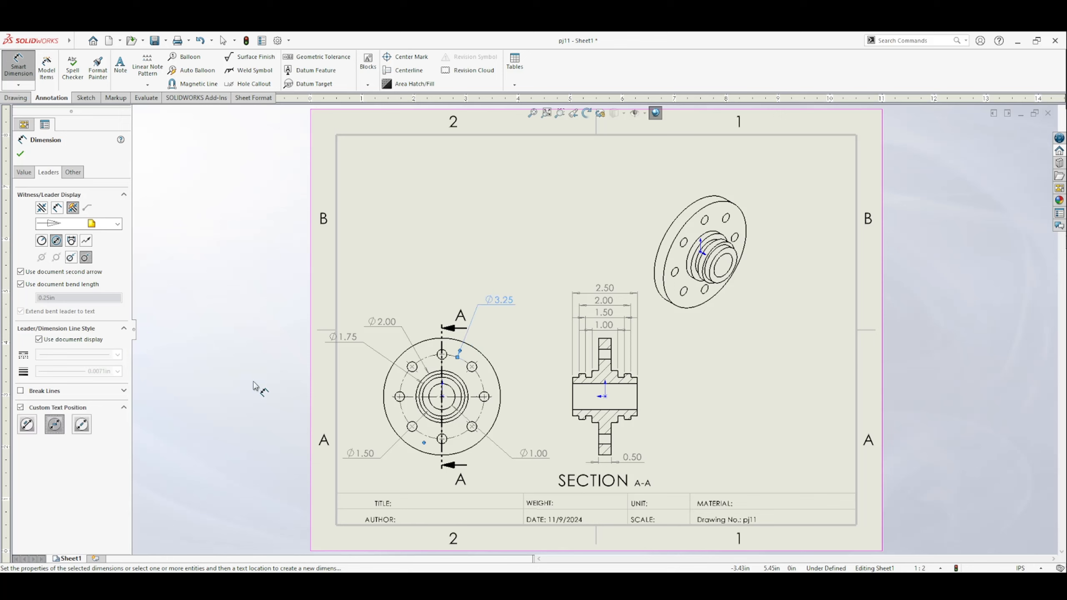
{"action": "left_click_drag", "start_coordinate": [500, 299], "coordinate": [513, 306]}
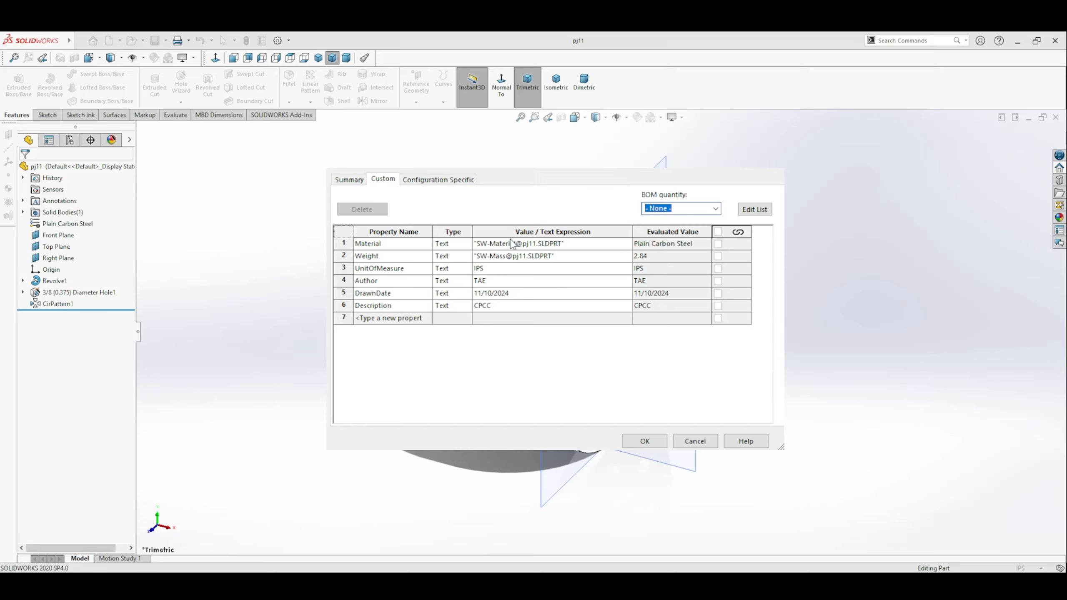
Step: Apply the part's custom properties, leaving the seventh row empty, and save both the part and its drawing
{"action": "left_click", "coordinate": [426, 318]}
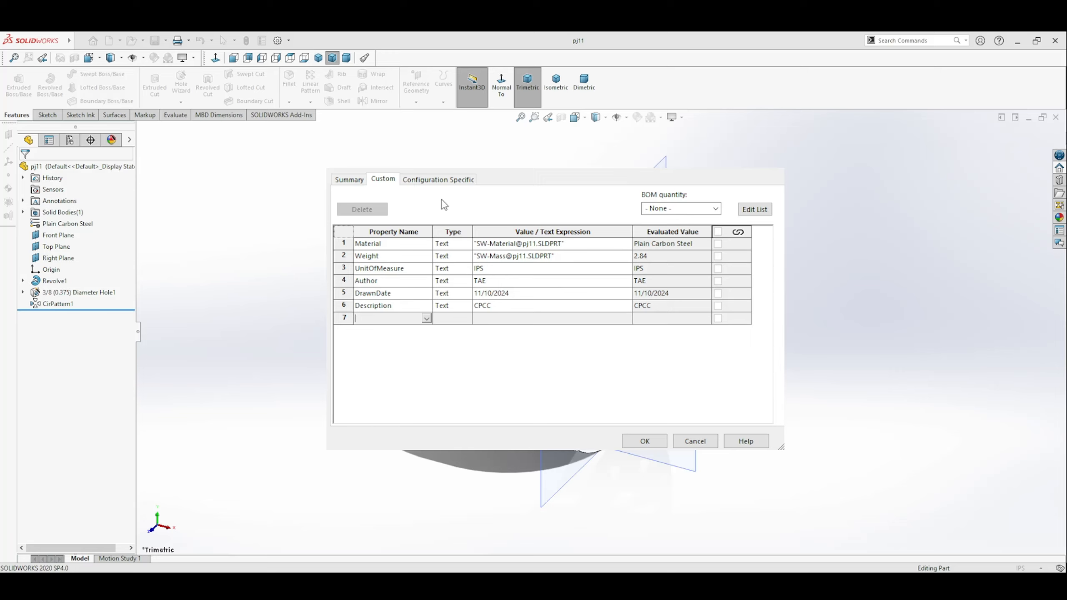
{"action": "left_click", "coordinate": [662, 445]}
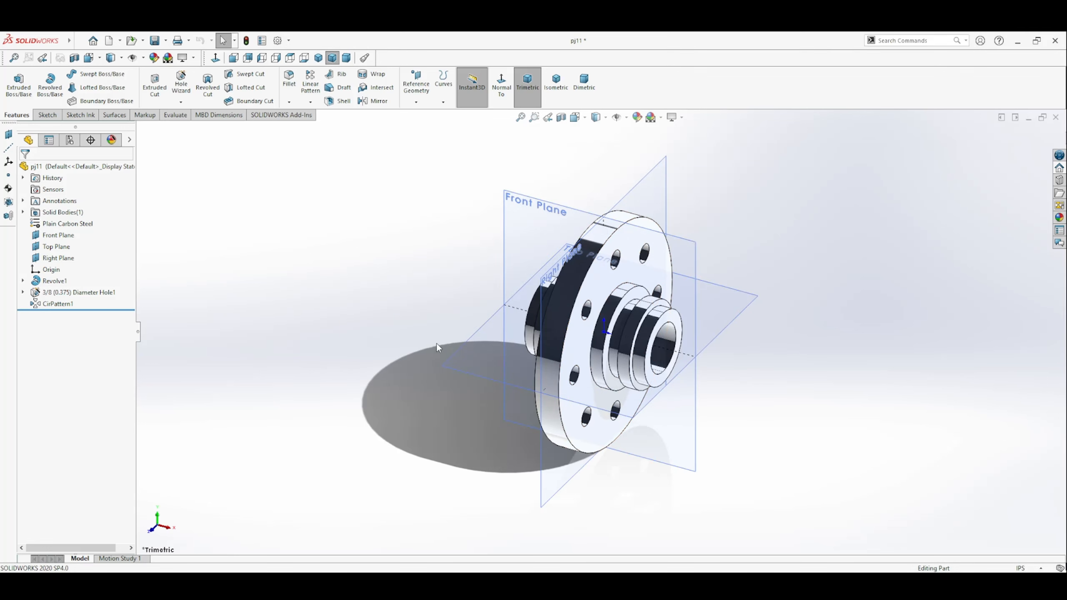
{"action": "left_click", "coordinate": [155, 40]}
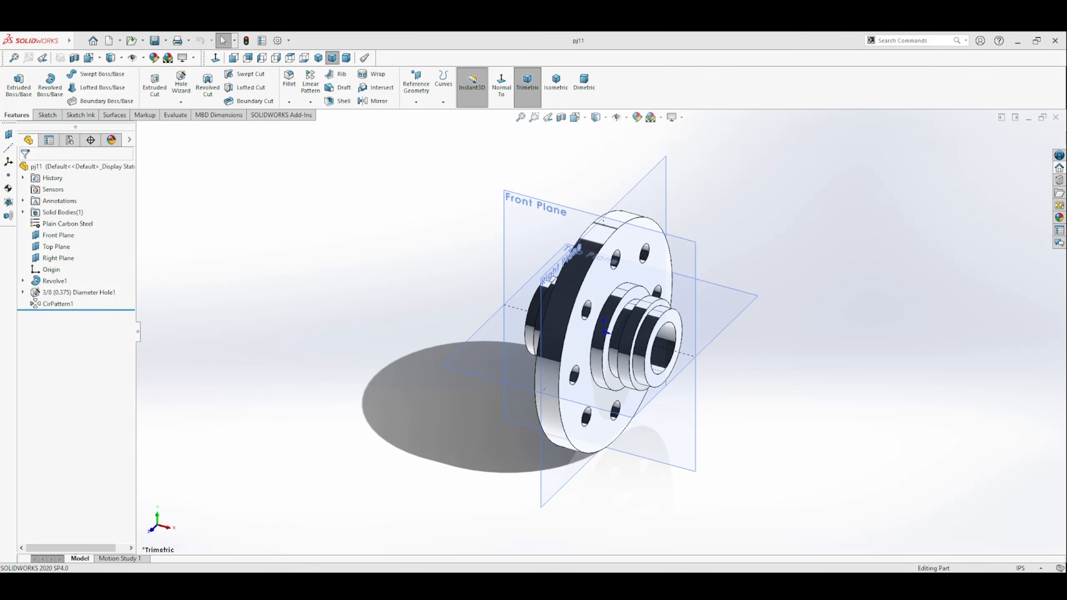
{"action": "key", "text": "ctrl+Tab"}
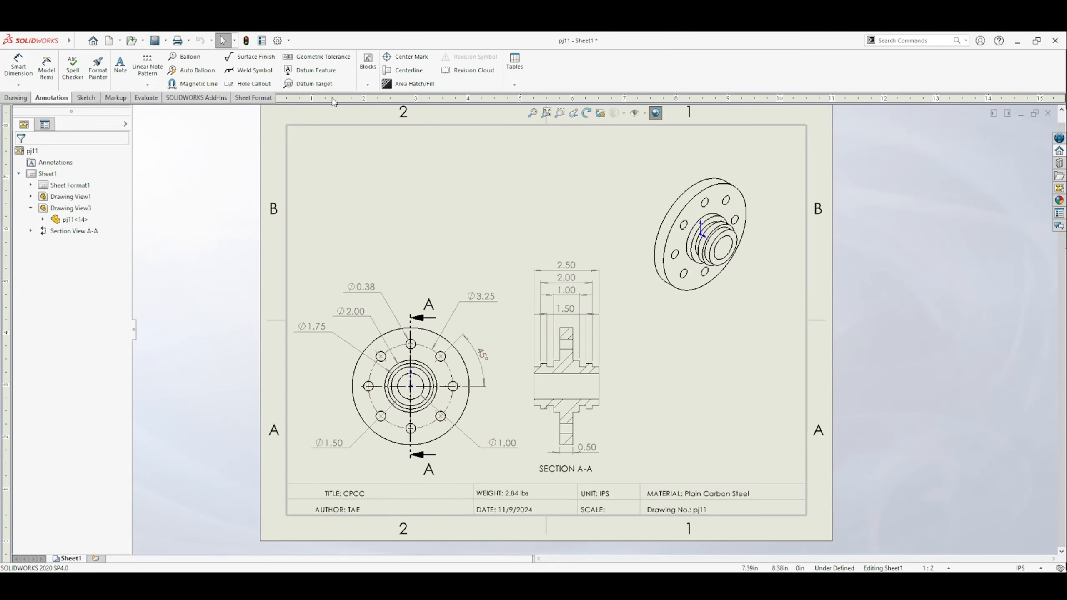
{"action": "left_click", "coordinate": [155, 40]}
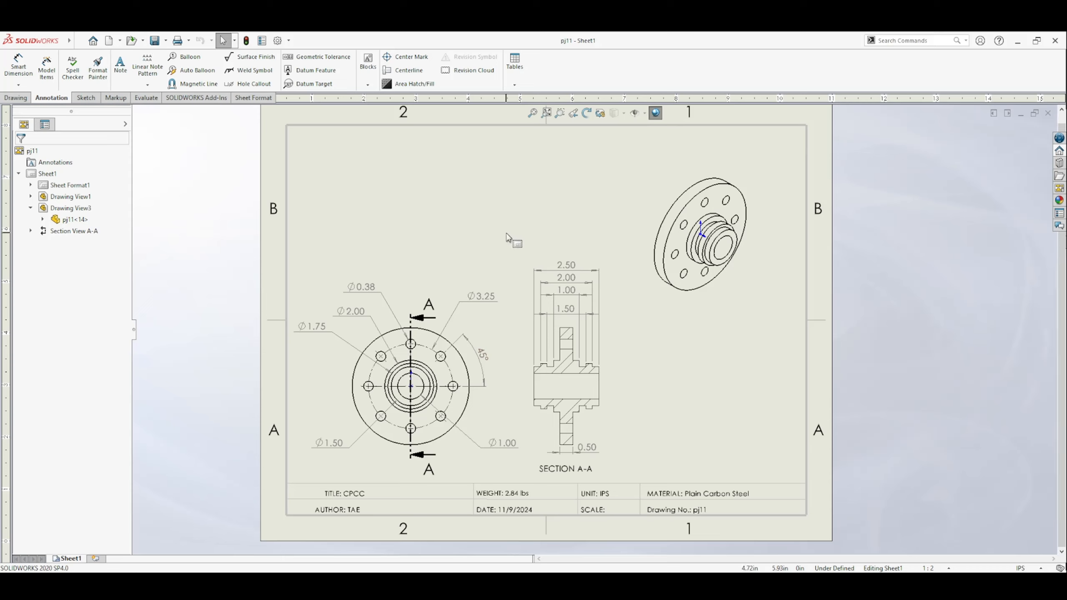